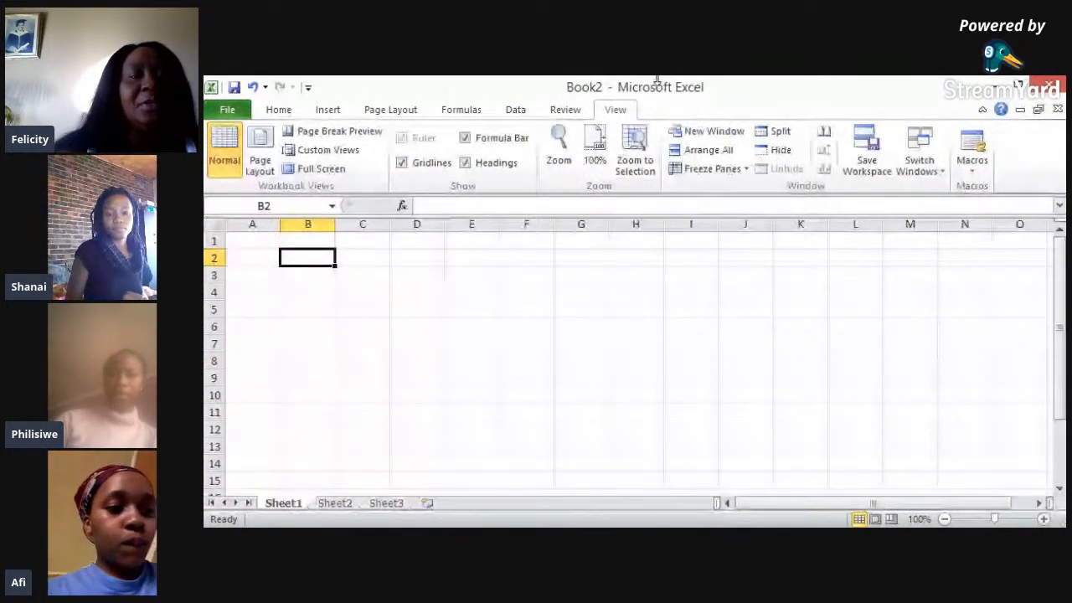
click(309, 241)
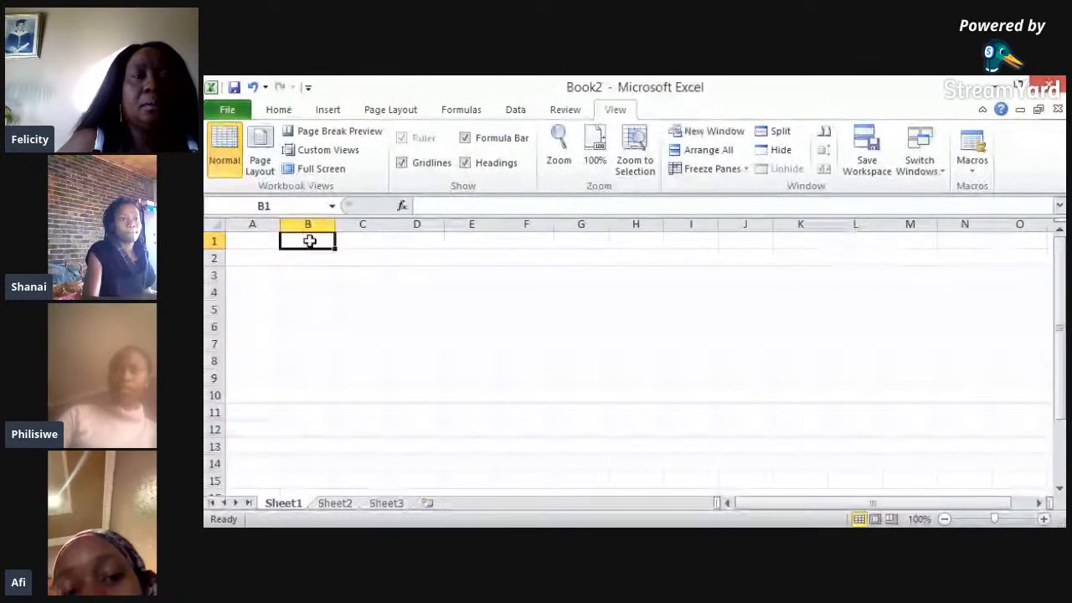
click(253, 243)
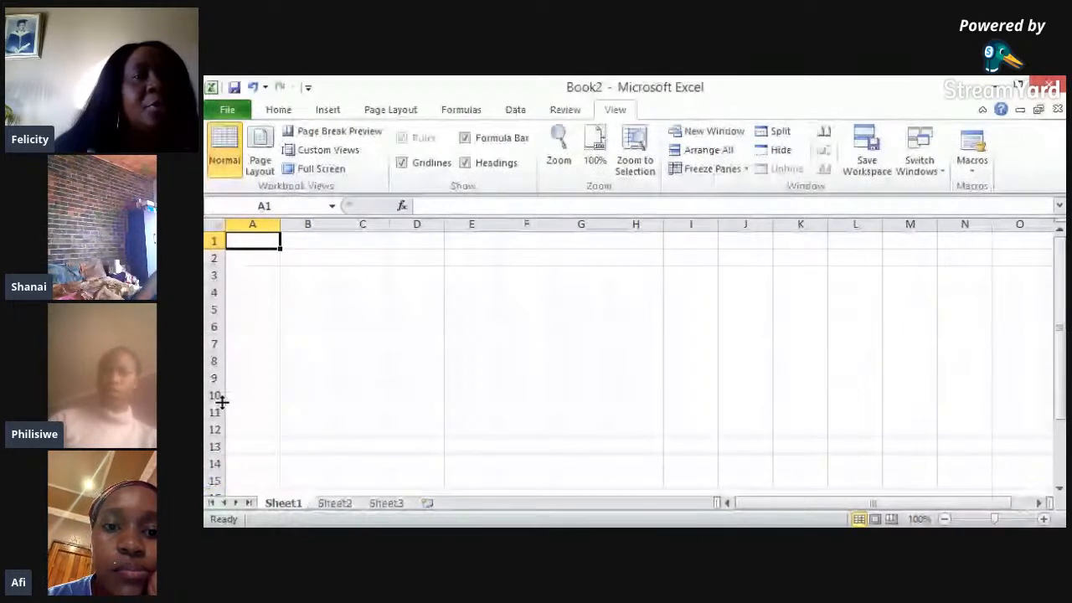
click(253, 330)
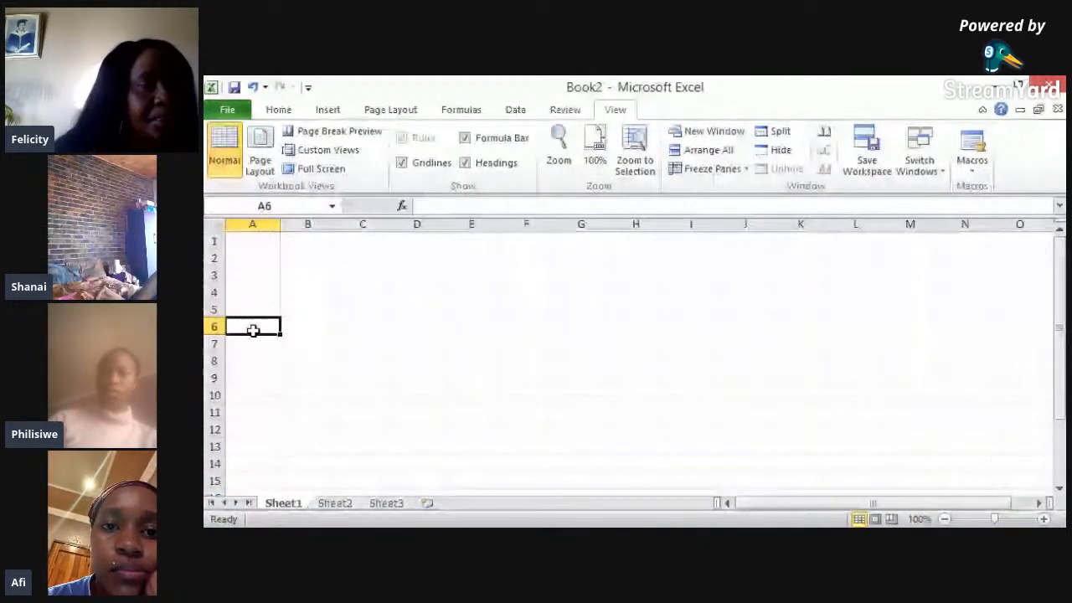
click(253, 240)
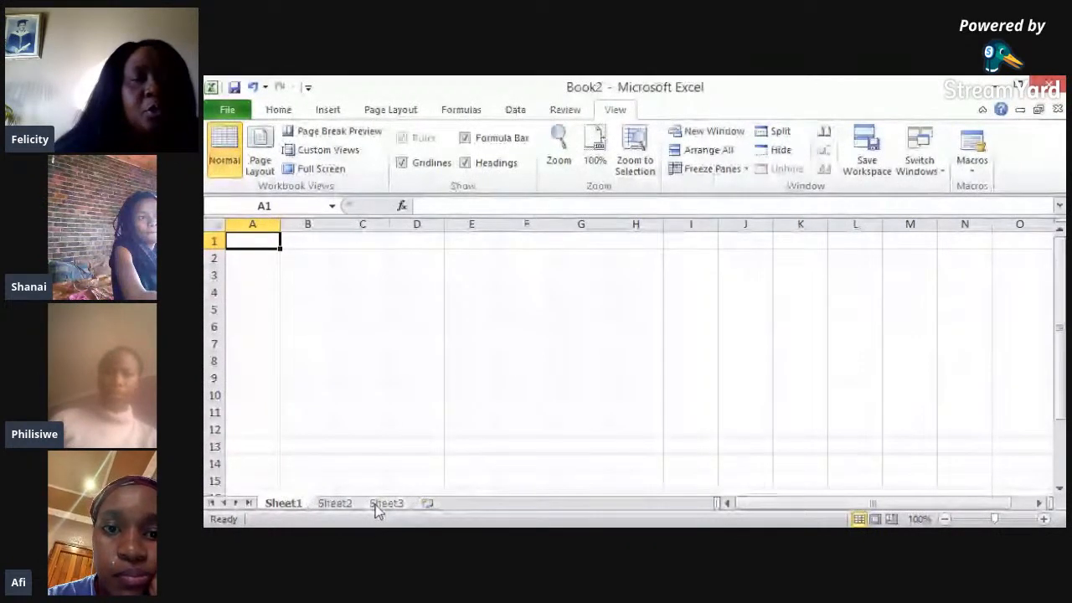
Rename the Sheet1 worksheet as Test Calculation
double_click(289, 504)
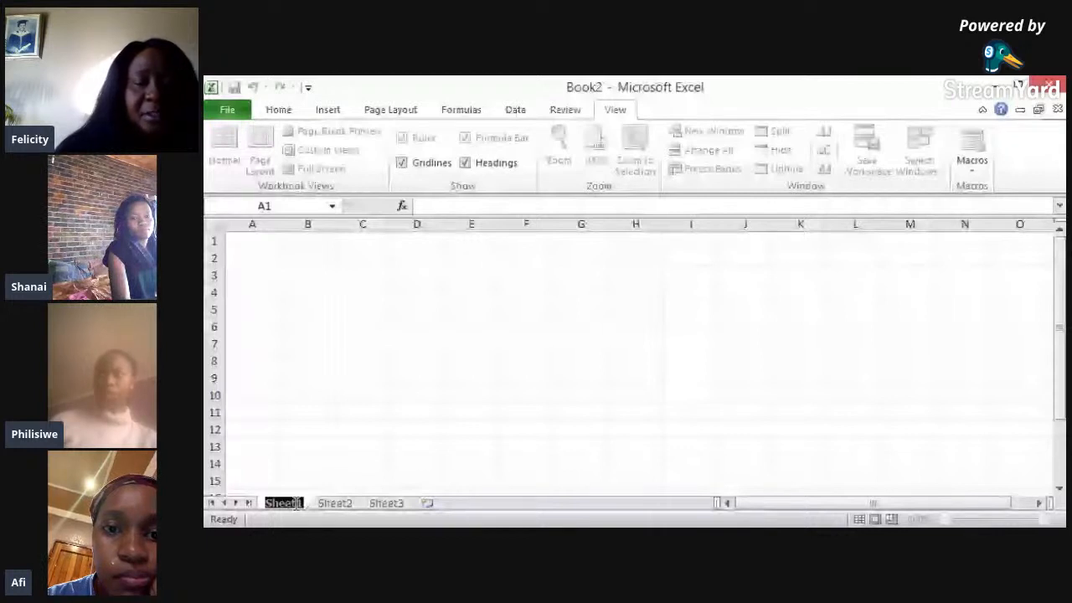
text(Test da)
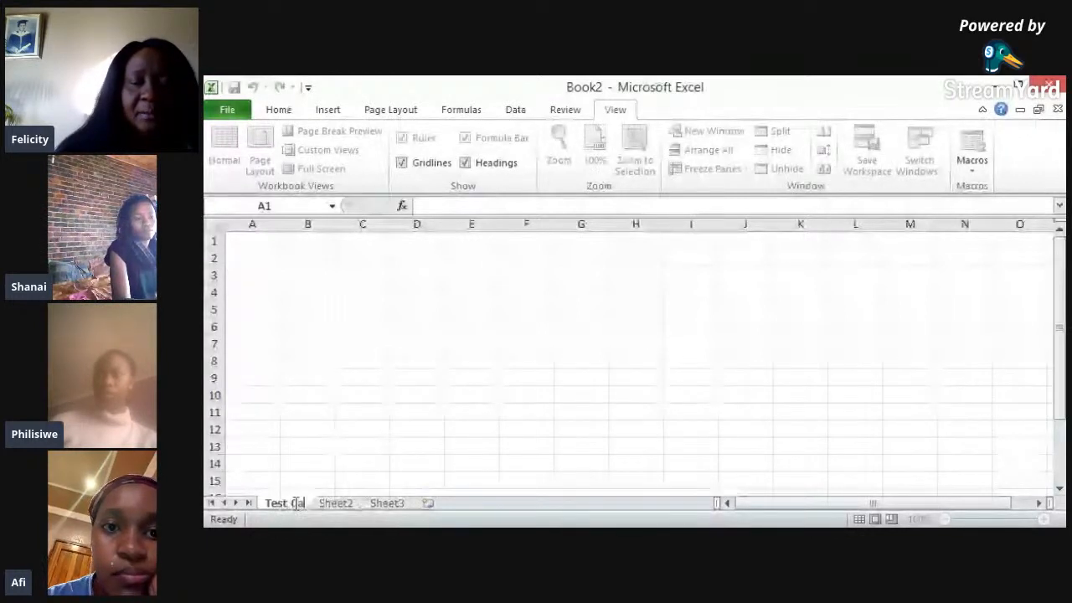
text(ta)
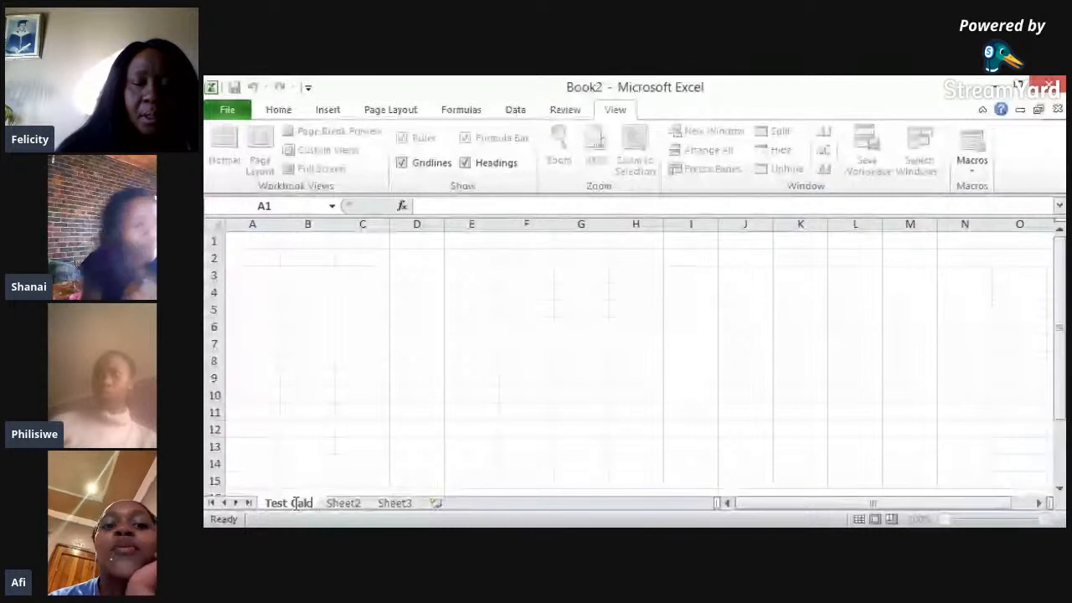
text(ulatio)
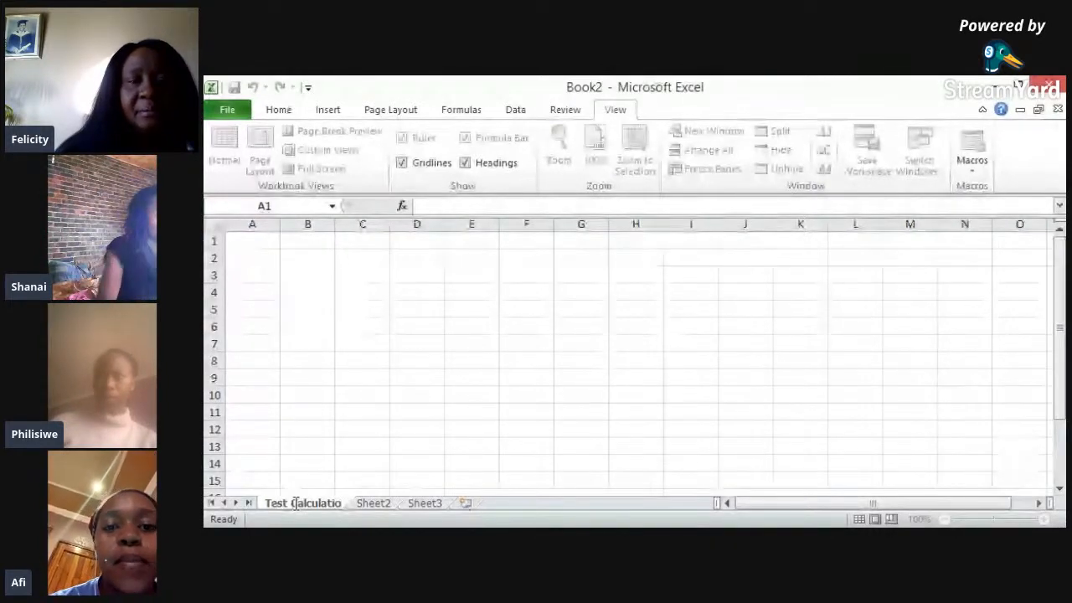
key(Return)
text(n)
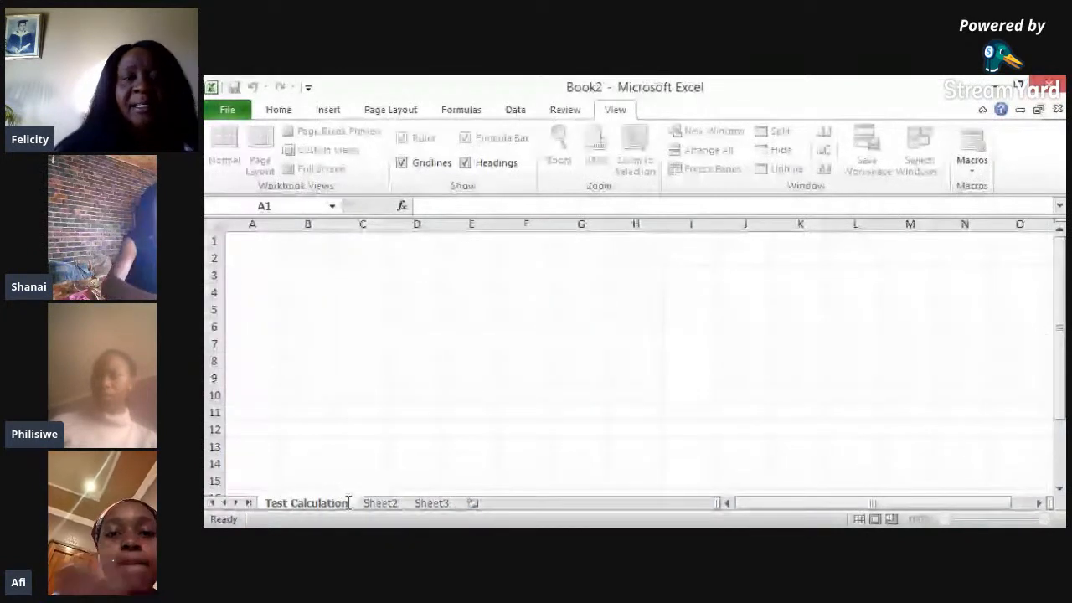
key(Return)
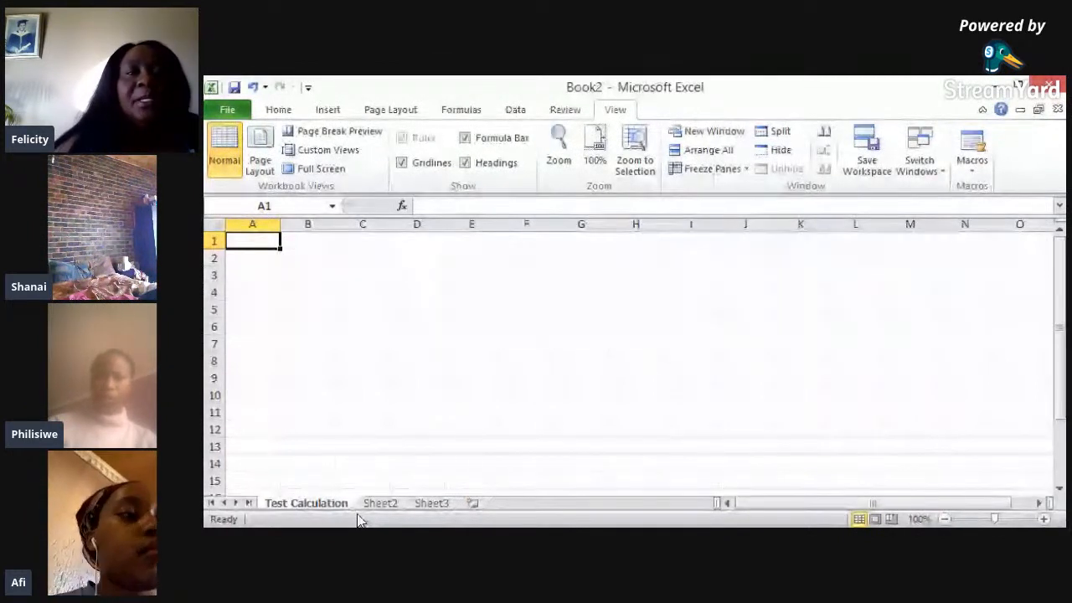
Make row 1 about twice as tall and enter the title "Test Calculator" in cell A1
click(279, 109)
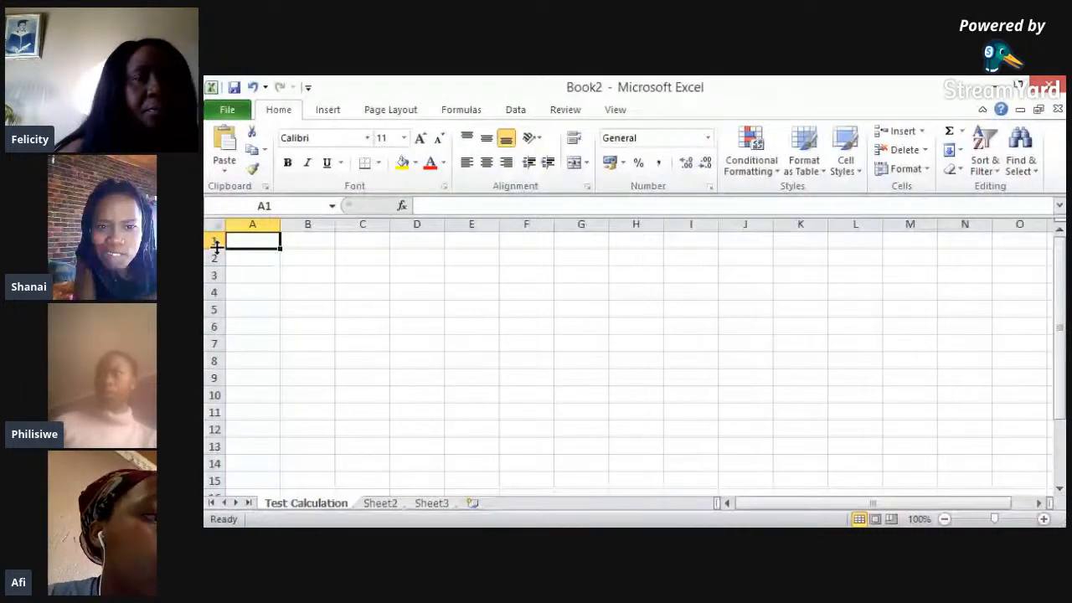
drag(216, 246, 218, 270)
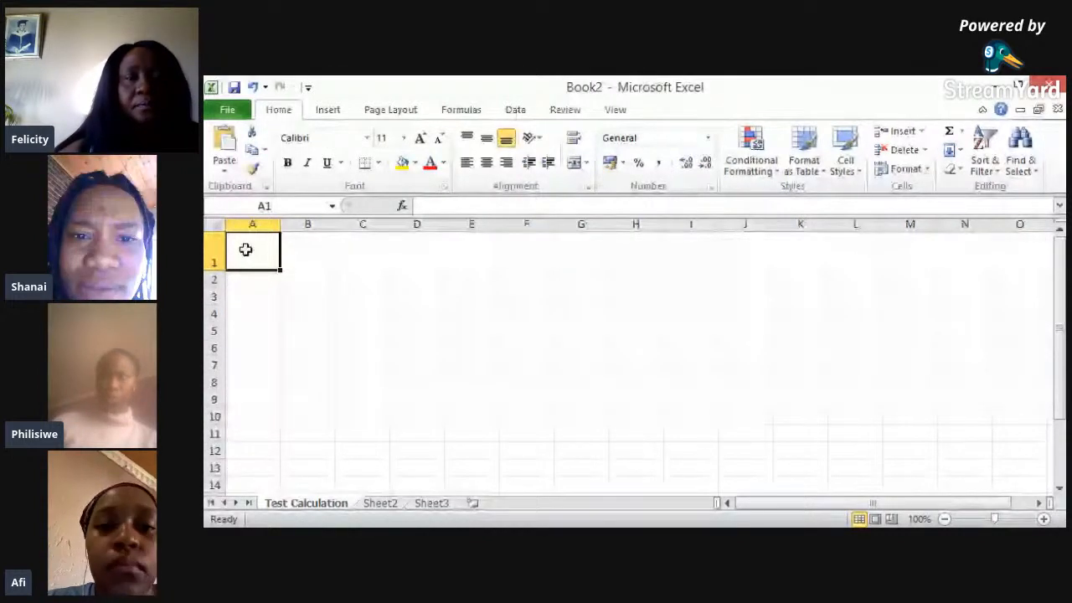
key(alt+Tab)
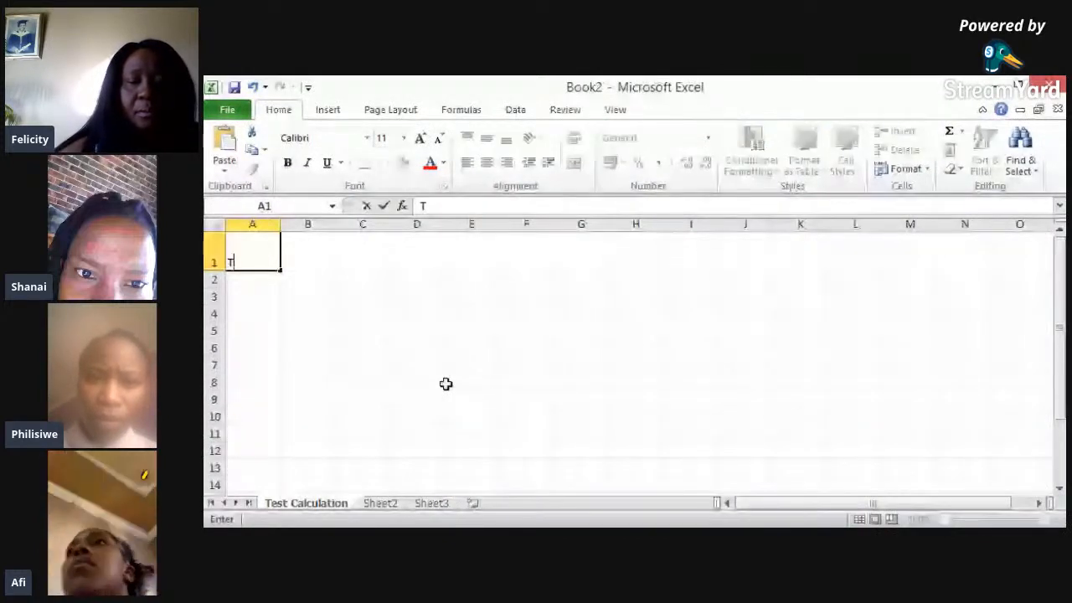
text(est)
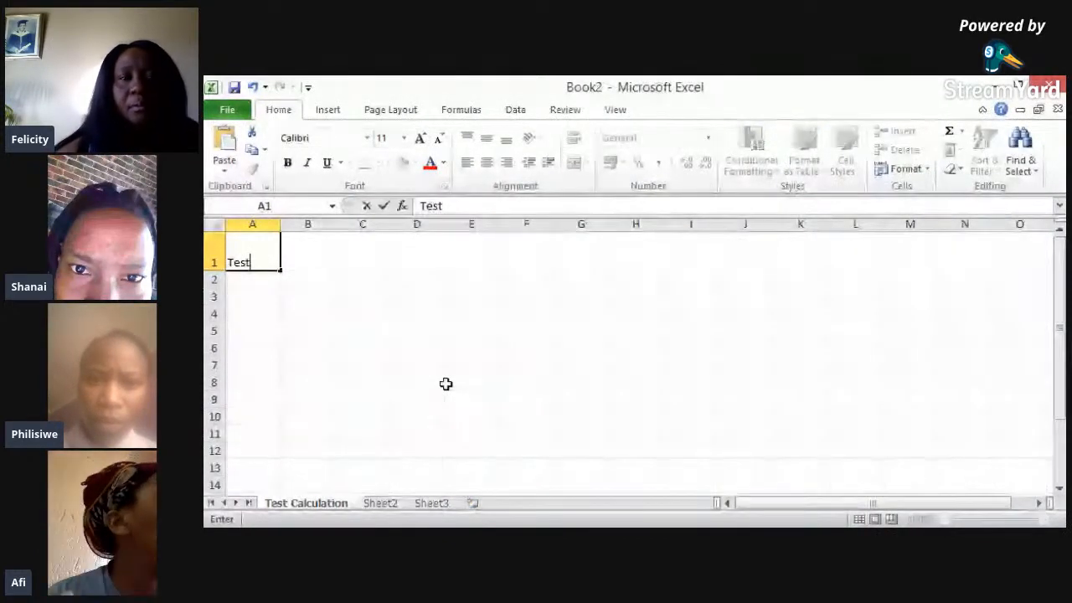
text( Calcula)
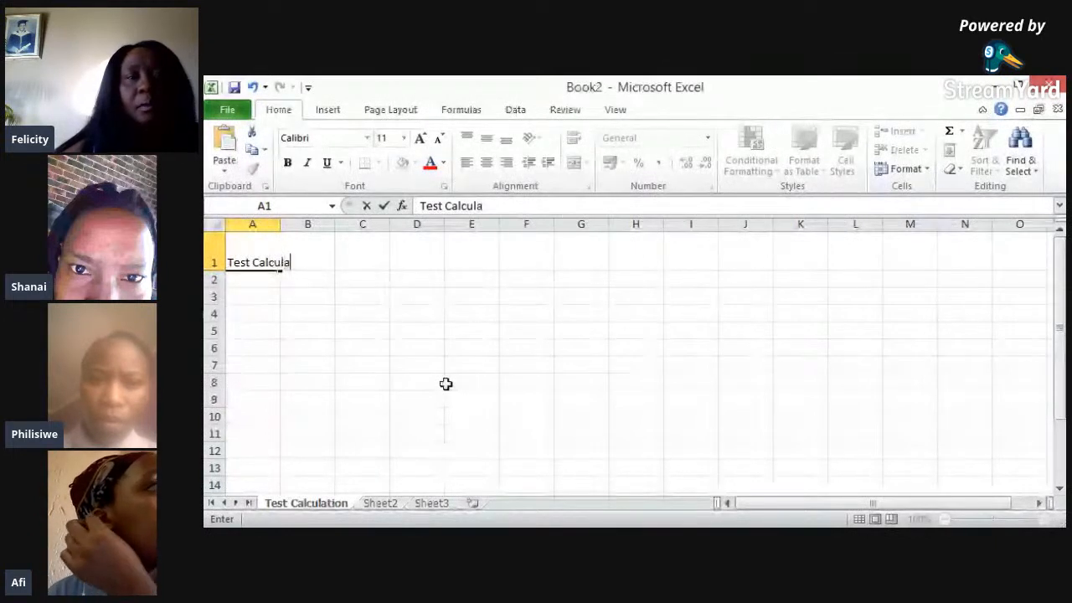
text(tor)
click(421, 367)
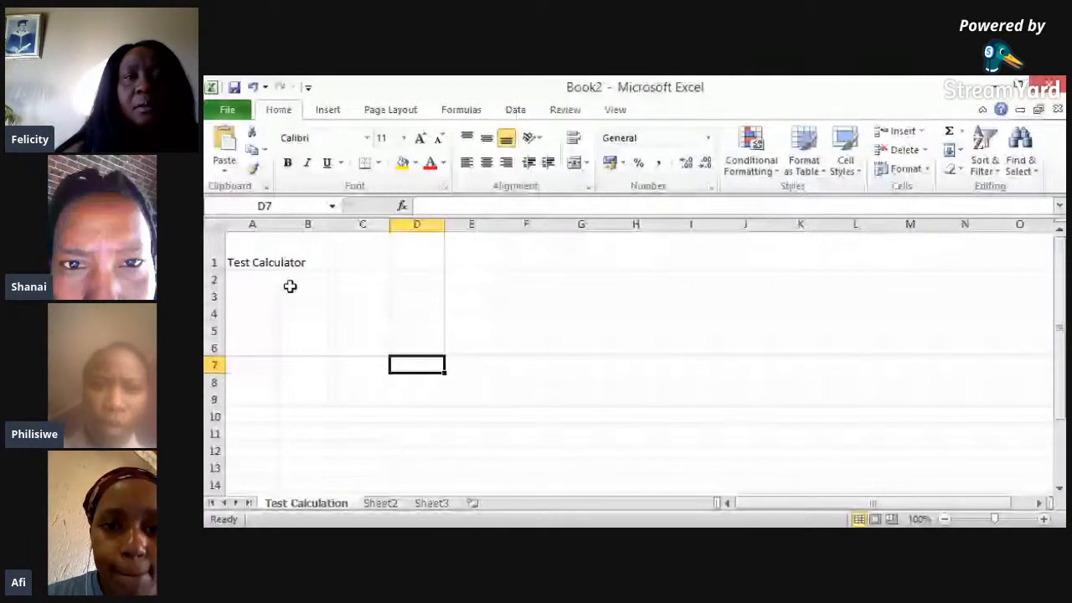
Format the title in cell A1 with the Aharoni font at size 20
click(255, 259)
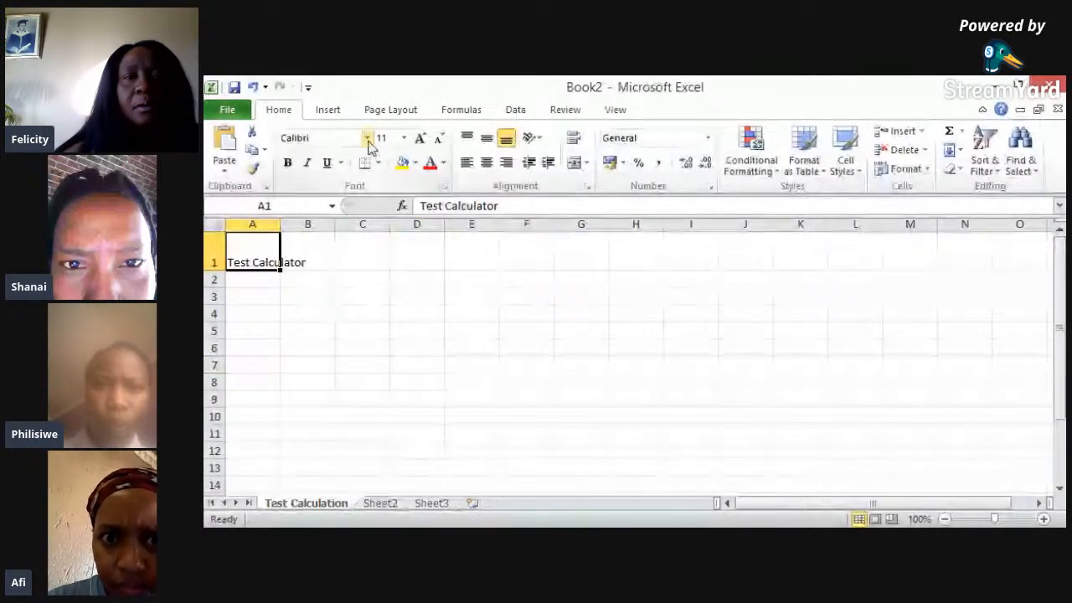
click(367, 139)
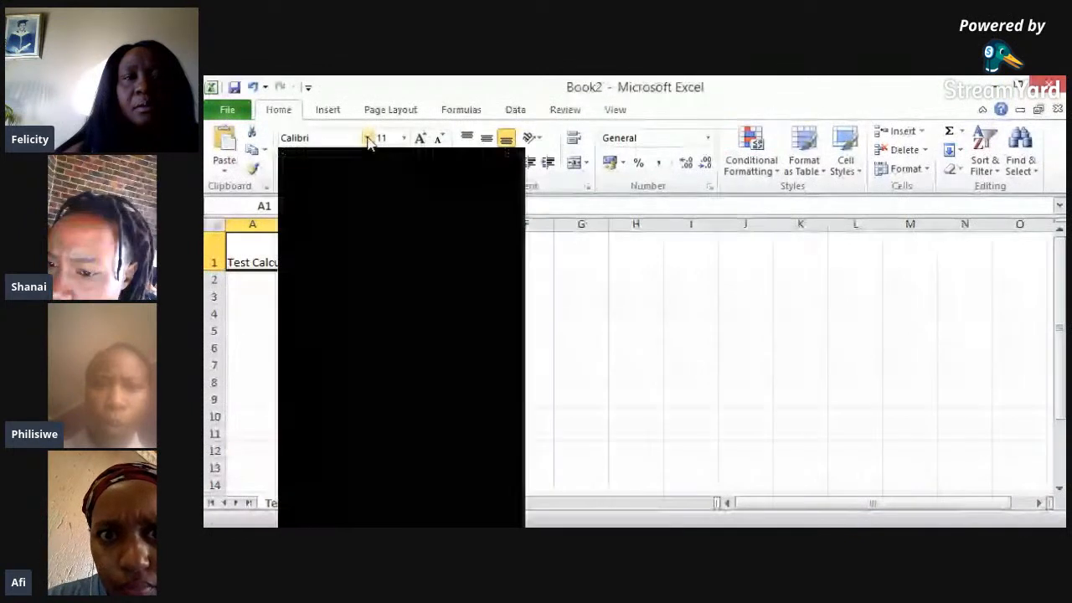
click(367, 139)
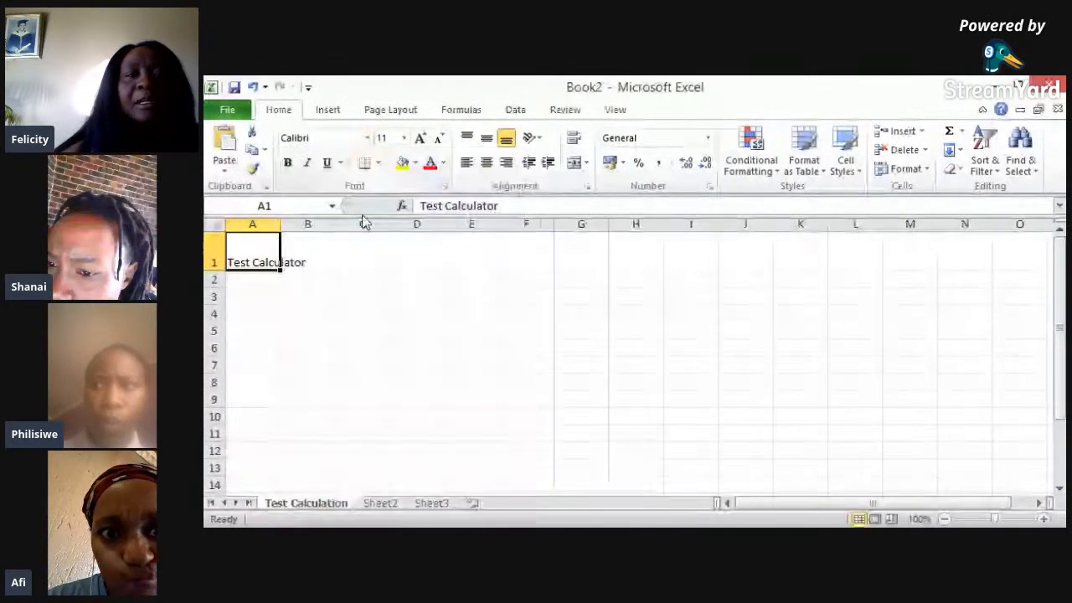
click(367, 138)
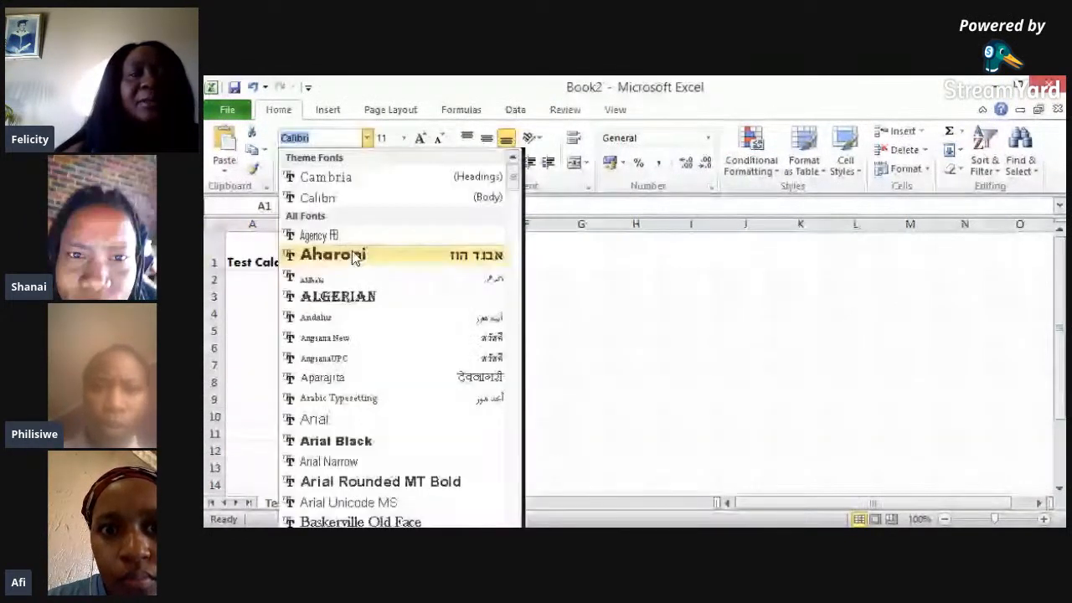
click(354, 255)
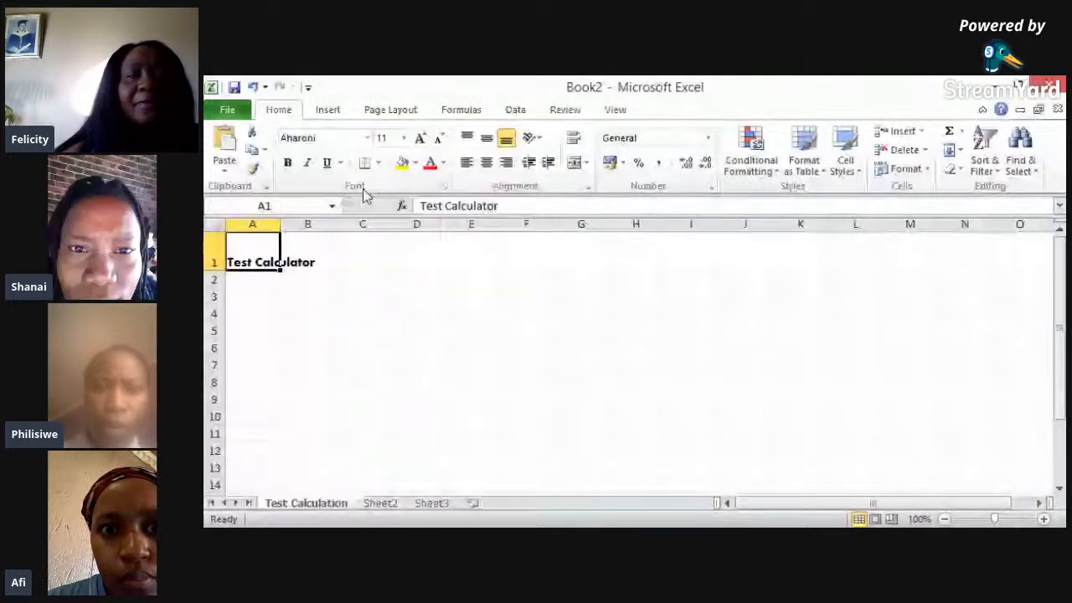
click(404, 139)
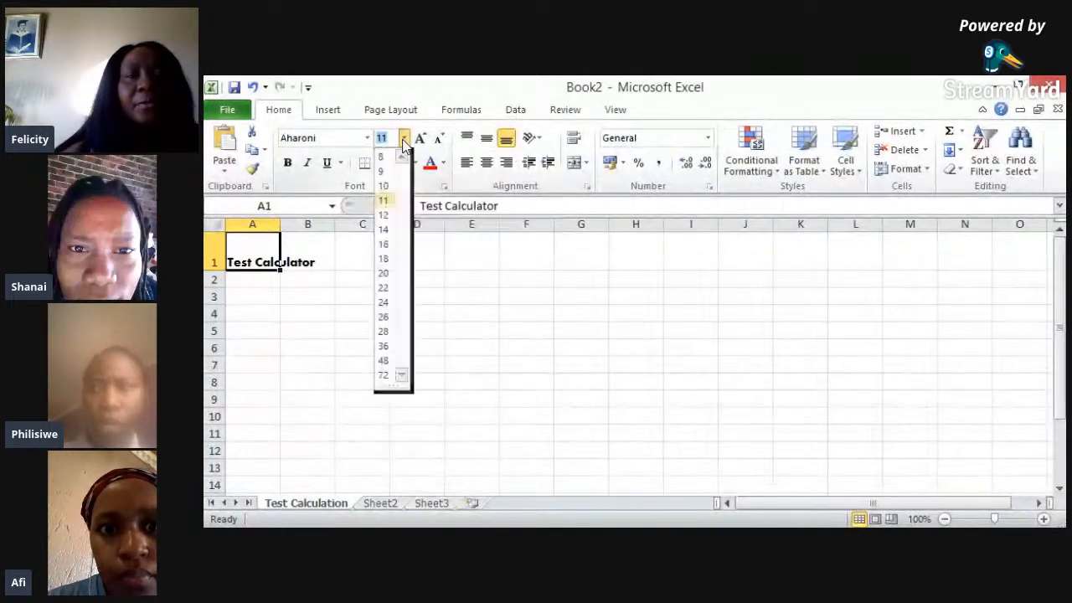
click(384, 273)
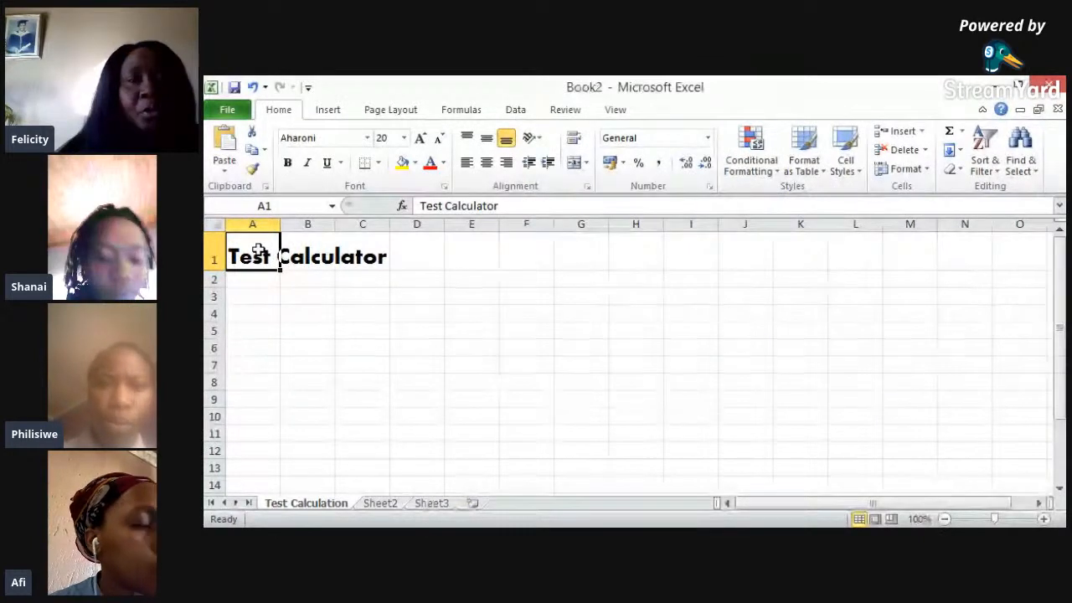
Merge and center the title across cells A1 to E1
key(shift+Right)
key(shift+Right)
key(shift+Right)
key(shift+Right)
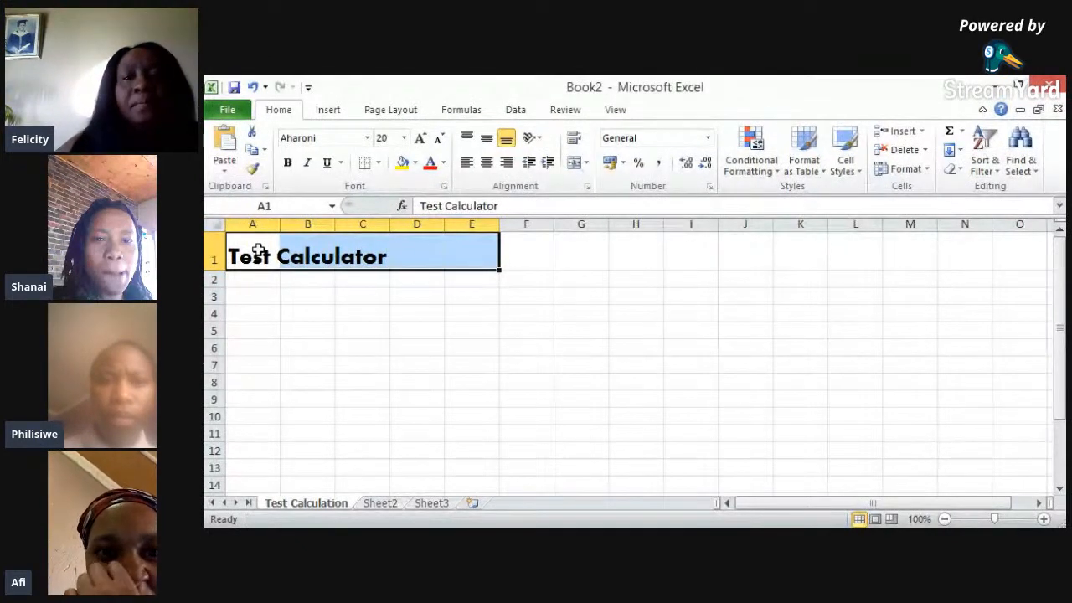
click(575, 165)
click(575, 165)
click(575, 165)
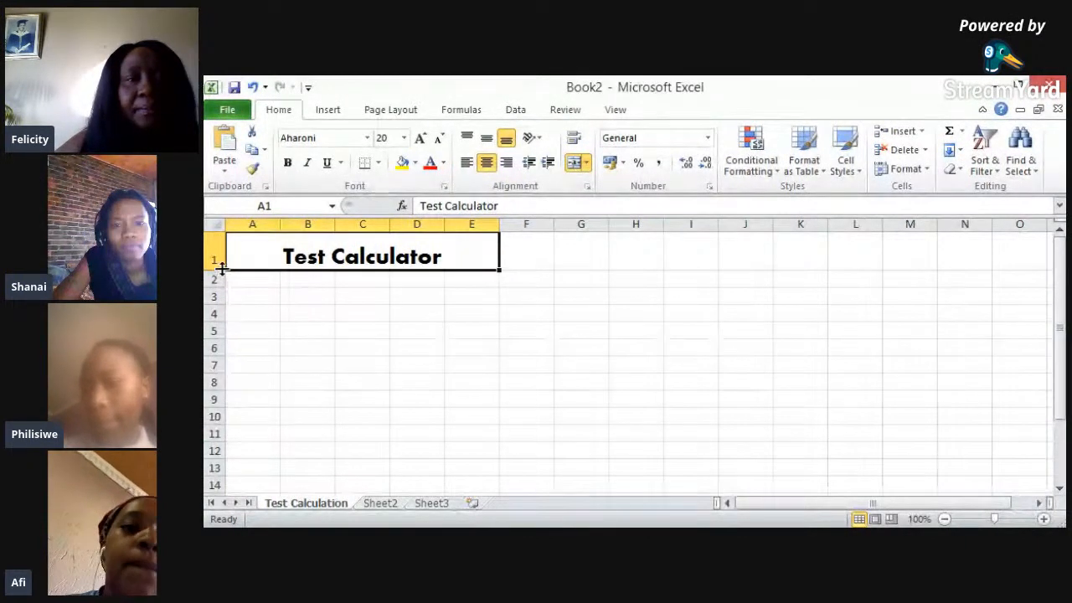
Increase the height of row 1 further and middle-align the title vertically in its merged cell
mouse_move(222, 267)
mouse_down()
mouse_move(222, 284)
mouse_move(222, 271)
mouse_up()
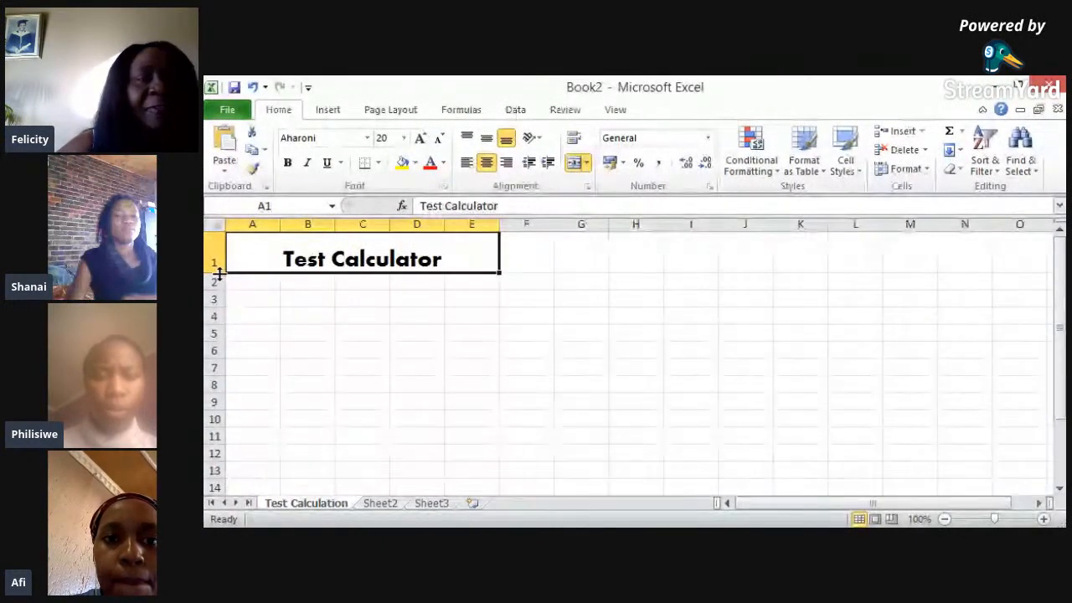
drag(218, 273, 218, 286)
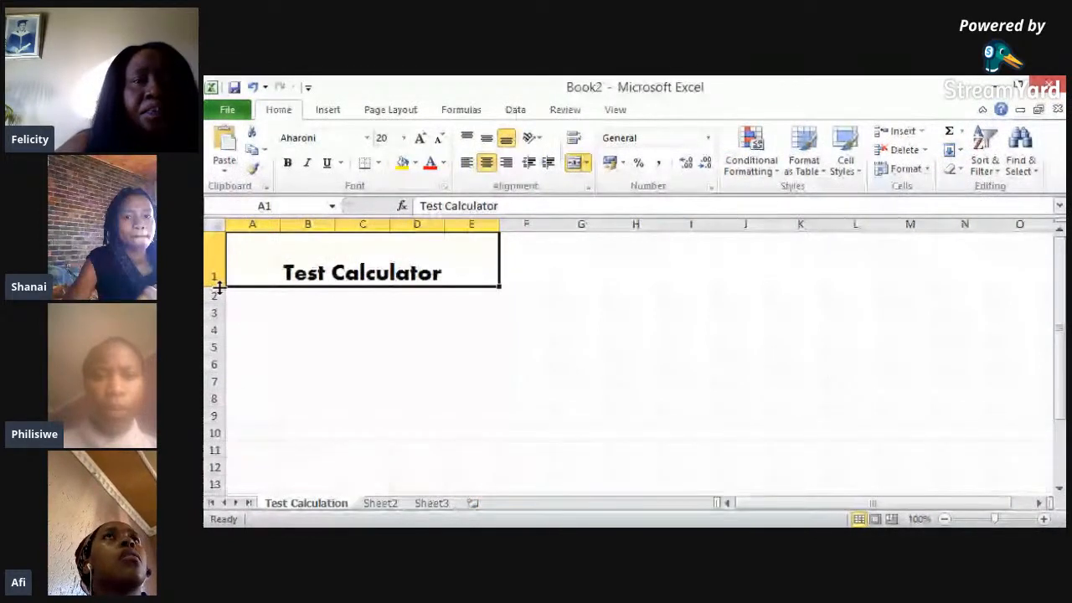
double_click(331, 277)
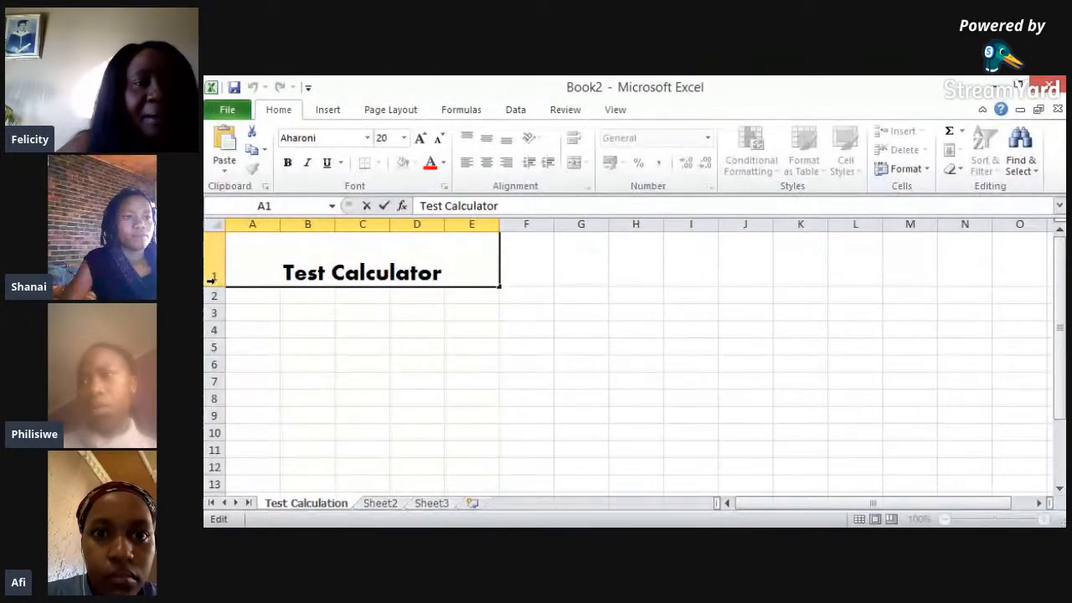
drag(216, 273, 220, 311)
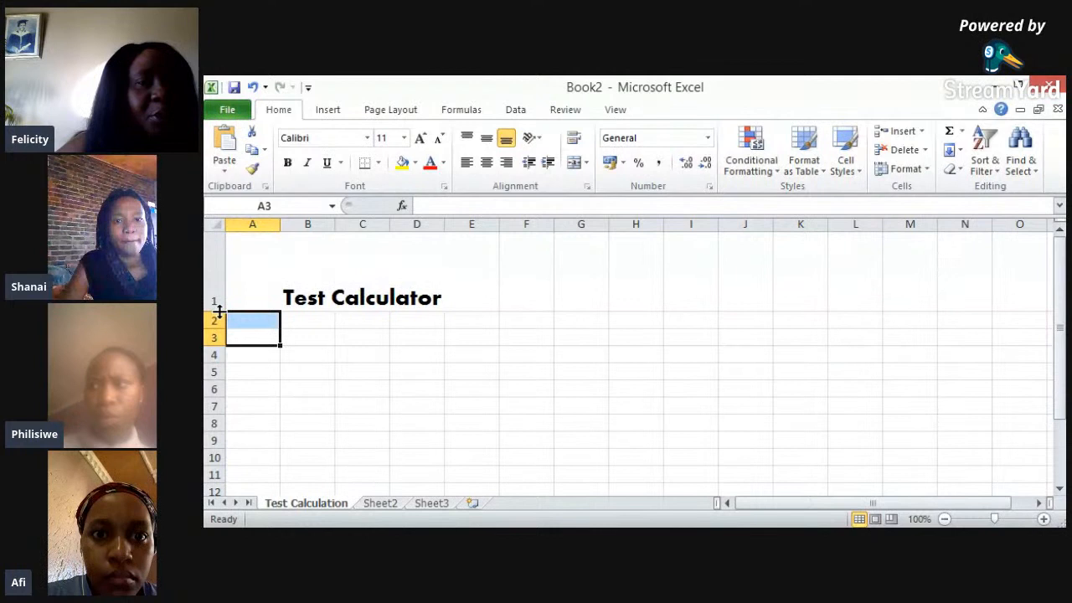
click(360, 355)
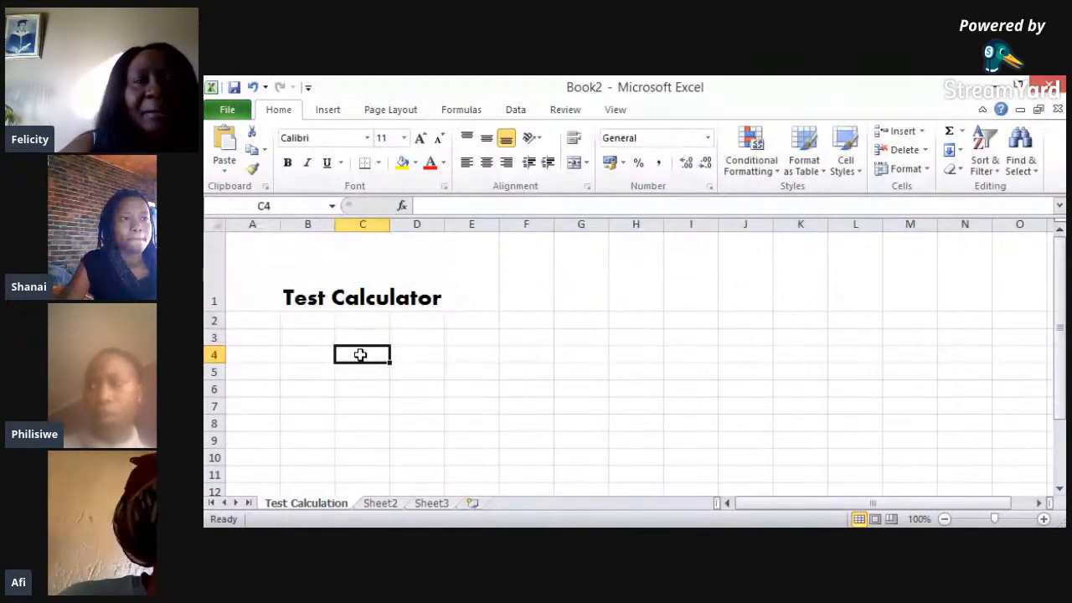
click(366, 275)
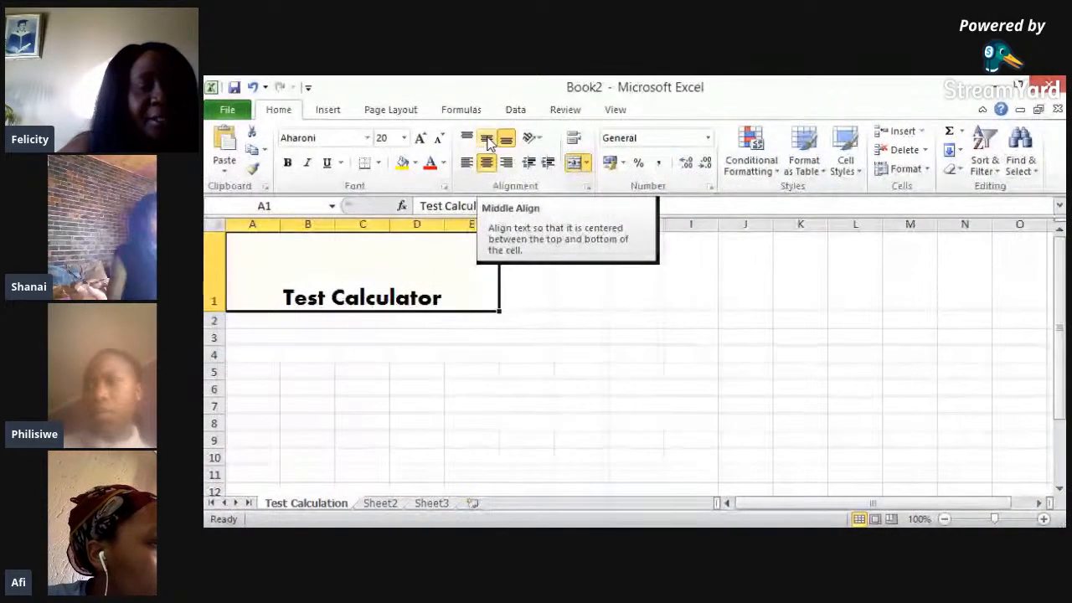
click(486, 139)
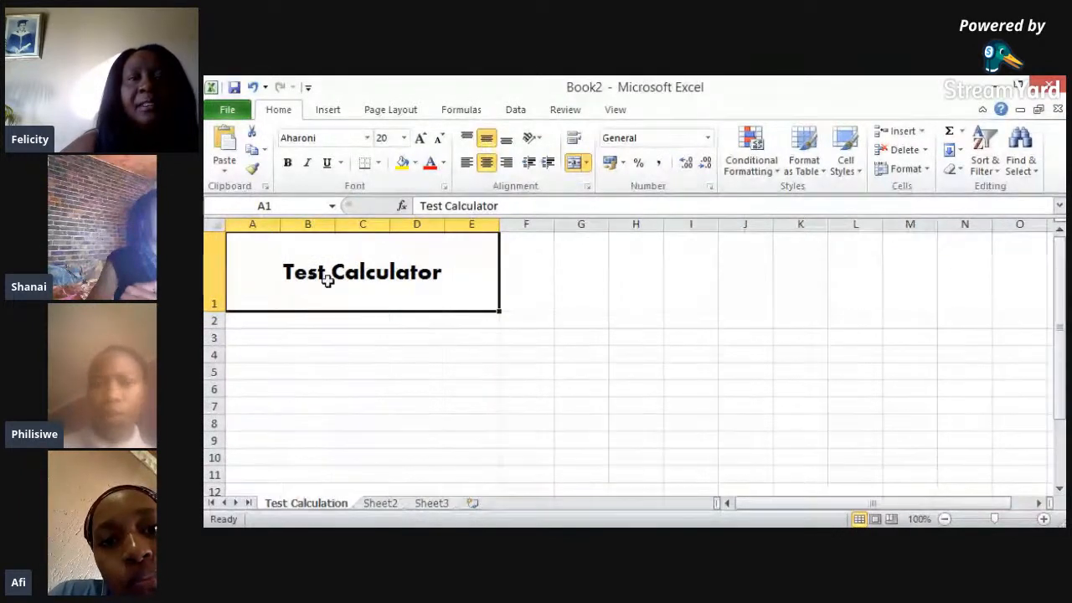
Set the font size of the empty cell B2 to 20
click(314, 322)
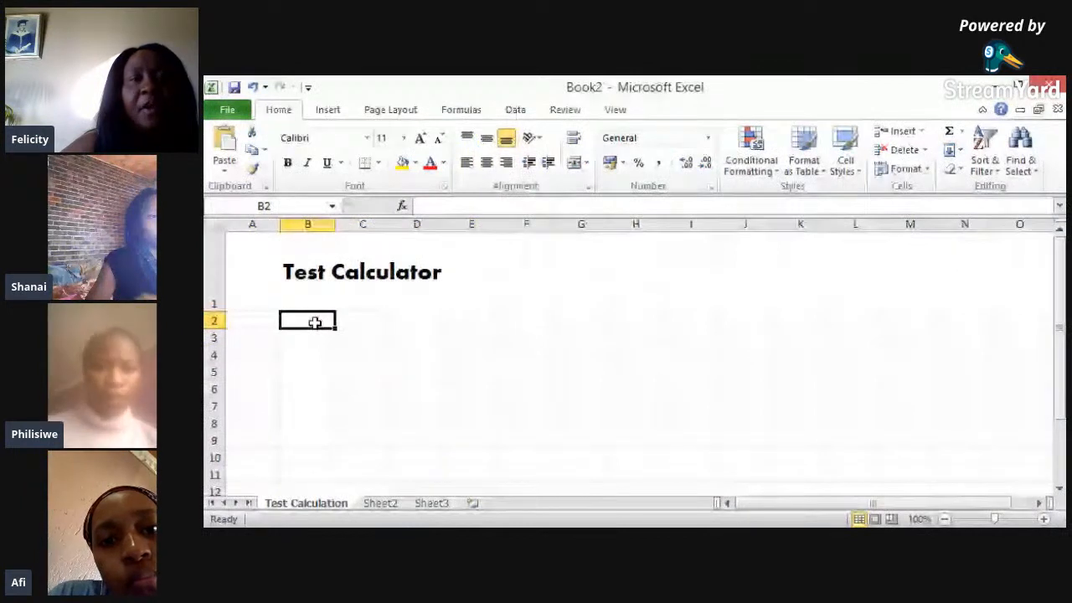
click(419, 139)
click(419, 139)
click(420, 139)
click(420, 139)
click(420, 139)
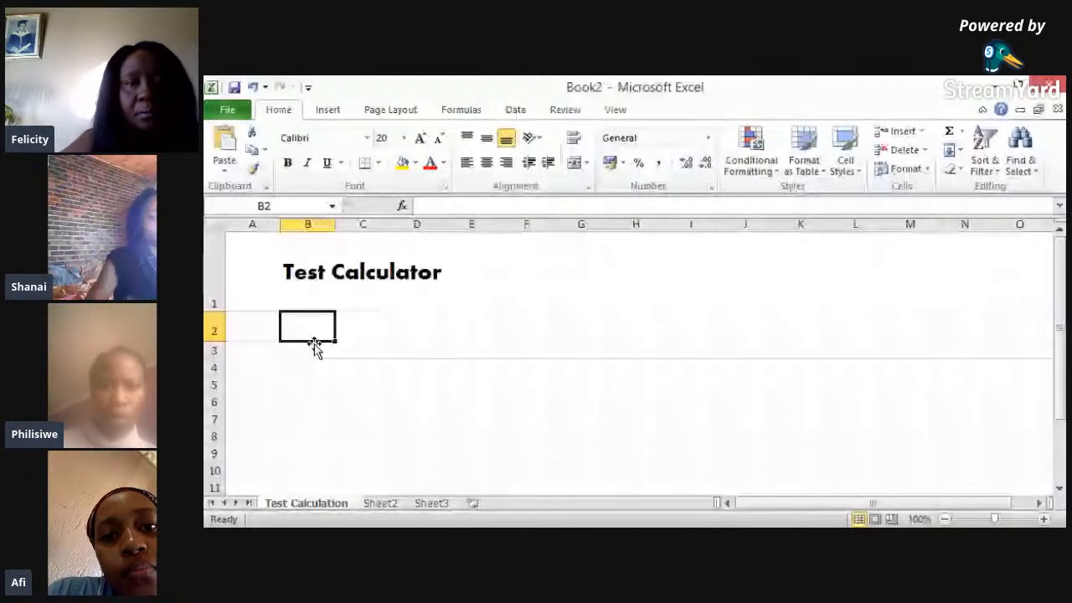
Enter "Test 1" in cell B2 and fill the series across to D2 for the Test 2 and Test 3 headings
text(Test 1)
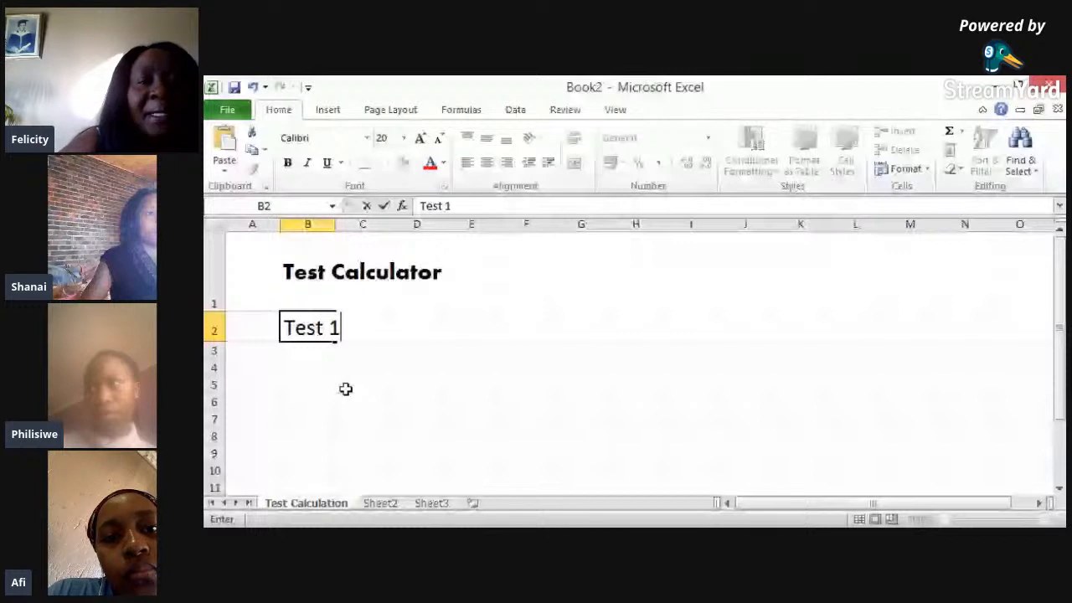
key(ctrl+Return)
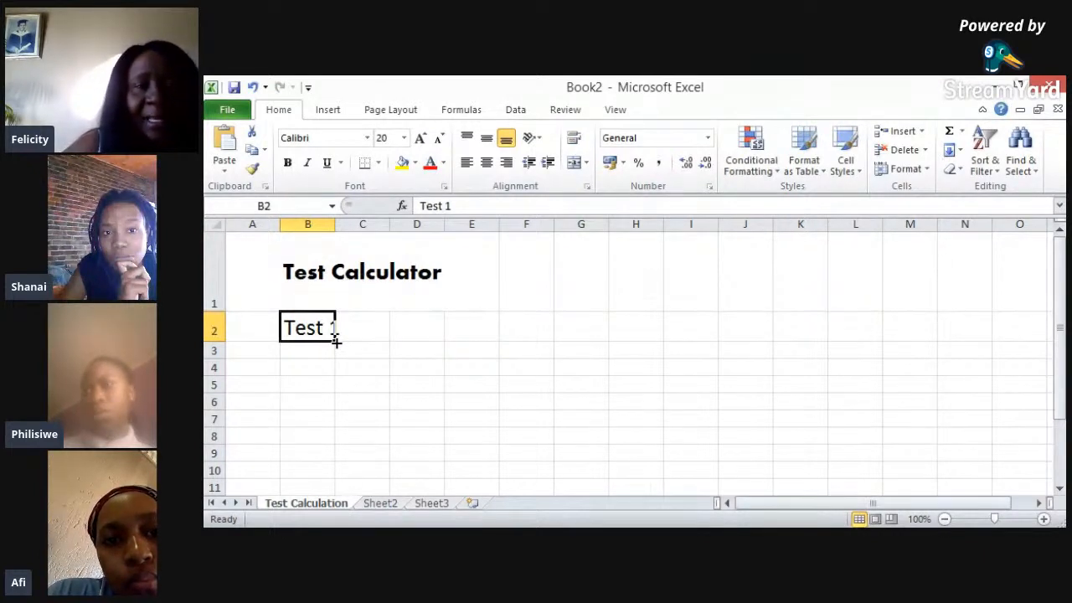
drag(335, 342, 431, 333)
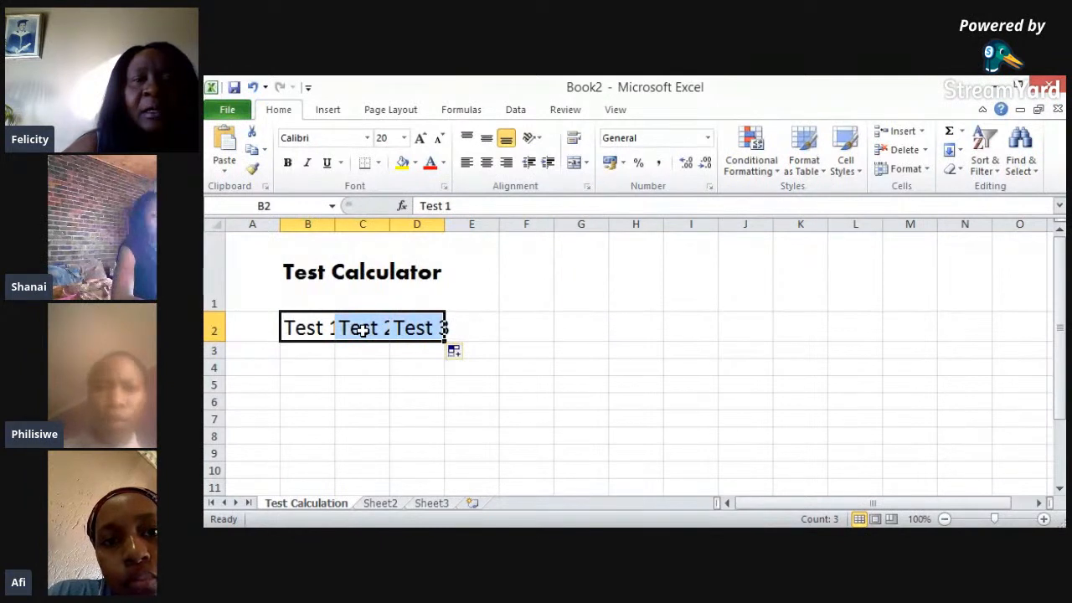
Autofit the widths of columns B, C and D to their test headings
click(327, 326)
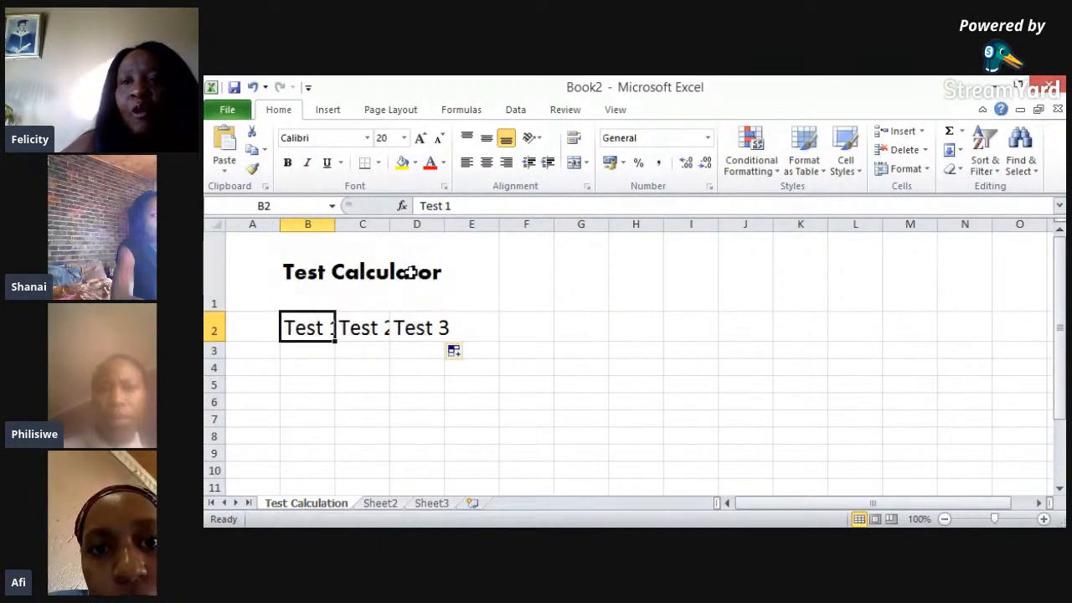
click(924, 170)
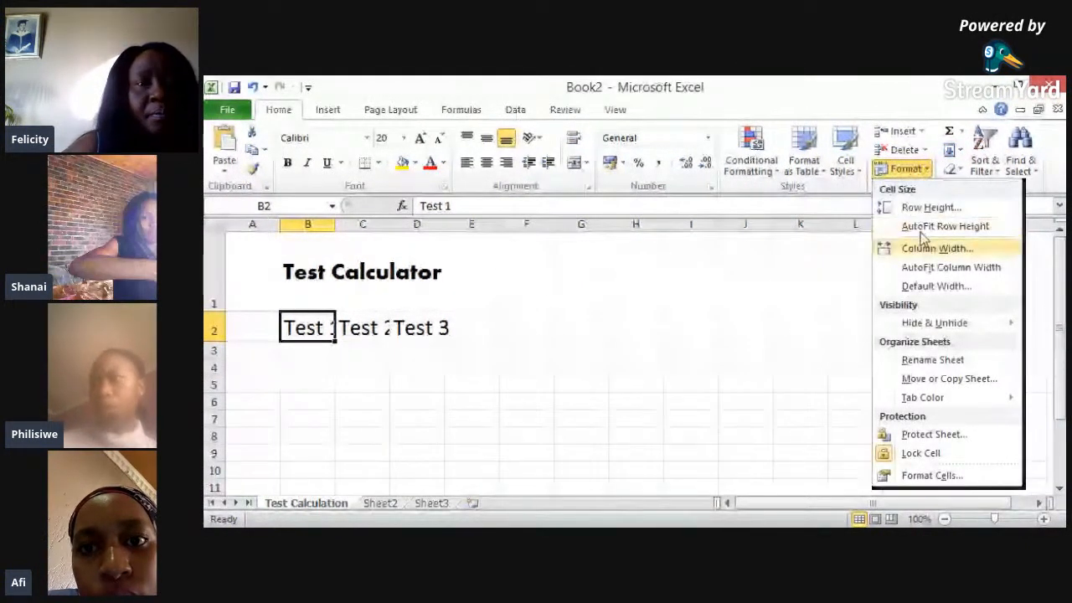
click(921, 267)
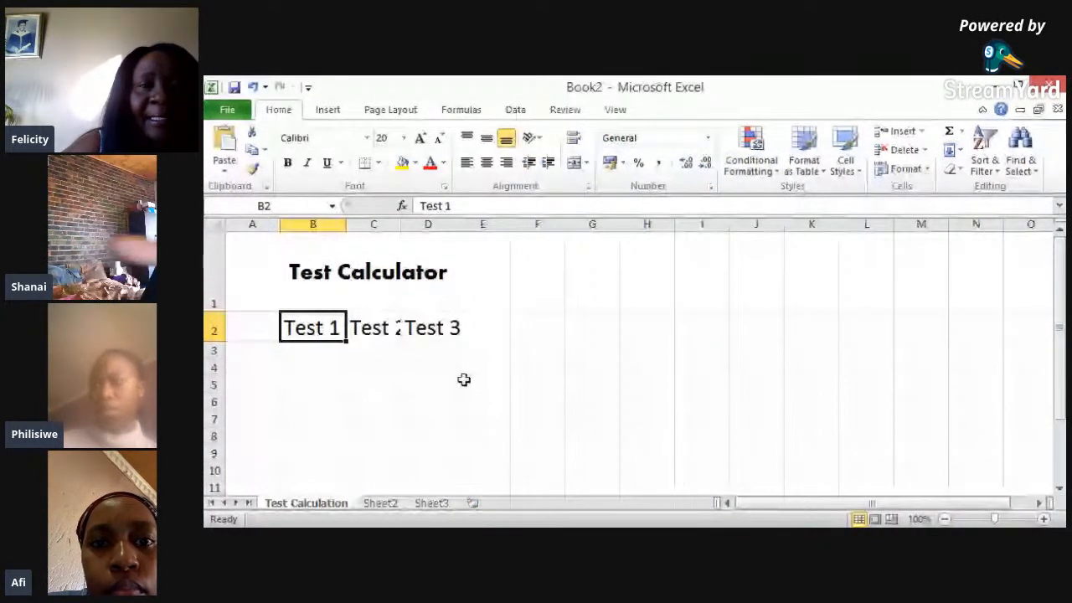
double_click(401, 228)
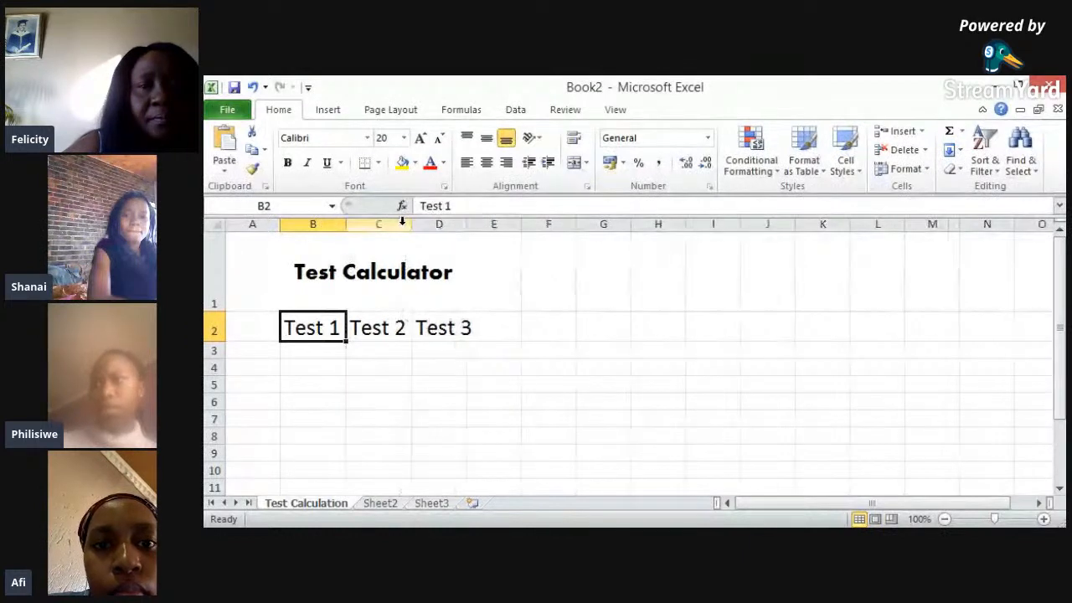
double_click(465, 224)
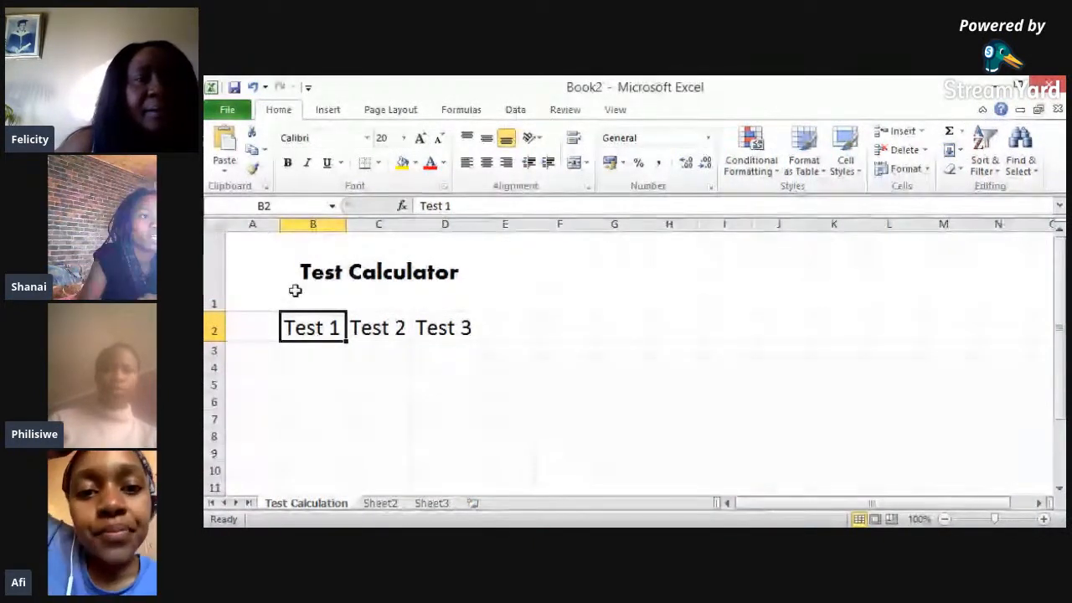
Unmerge the title cell, then merge and center the title across cells A1 to E1 again
click(247, 255)
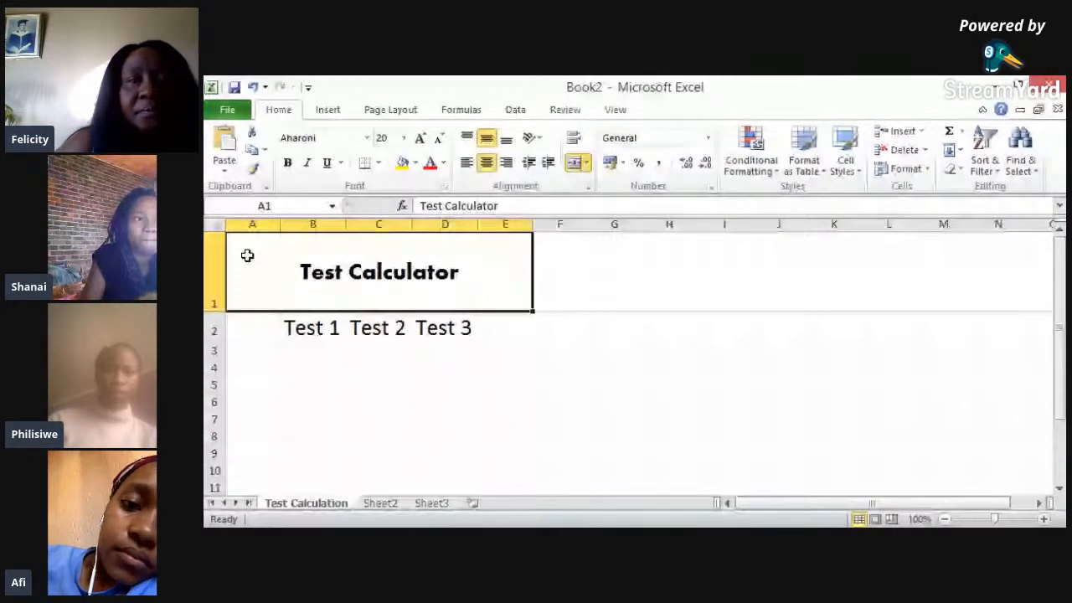
click(577, 163)
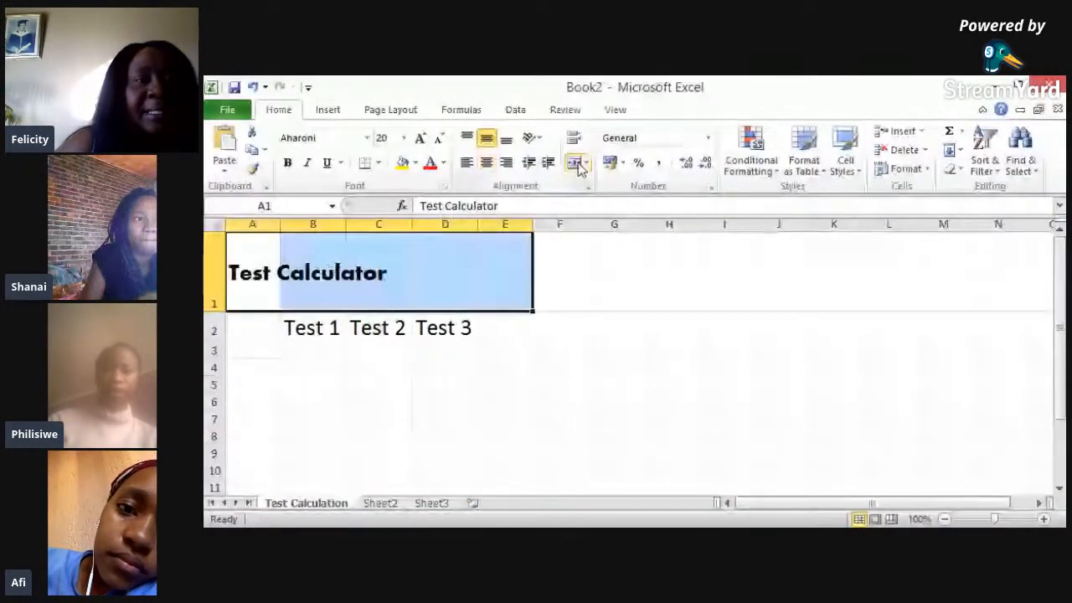
click(264, 252)
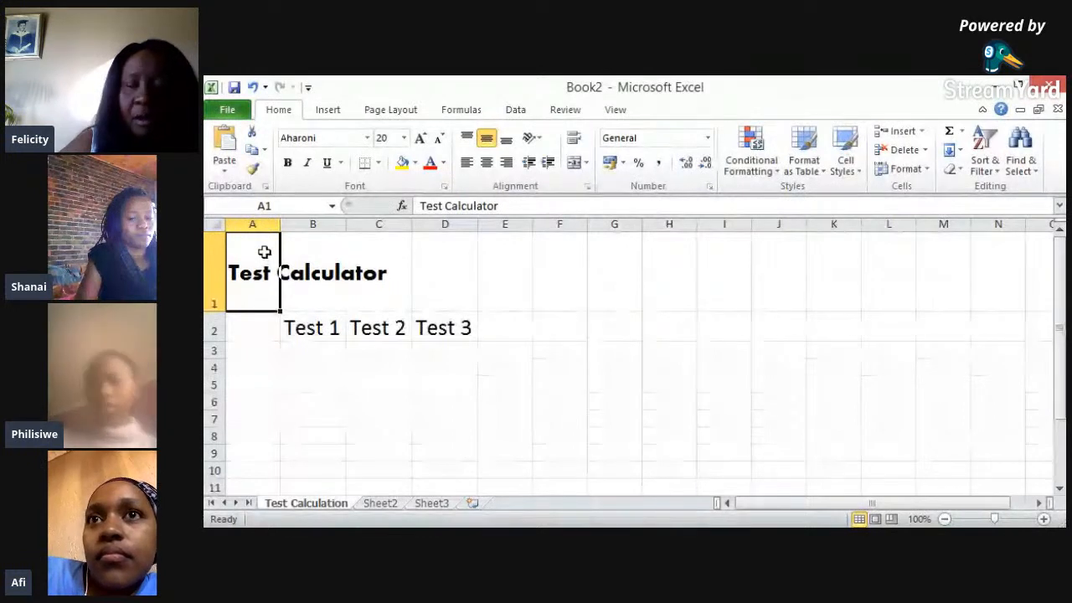
key(shift+Right)
key(shift+Right)
key(shift+Right)
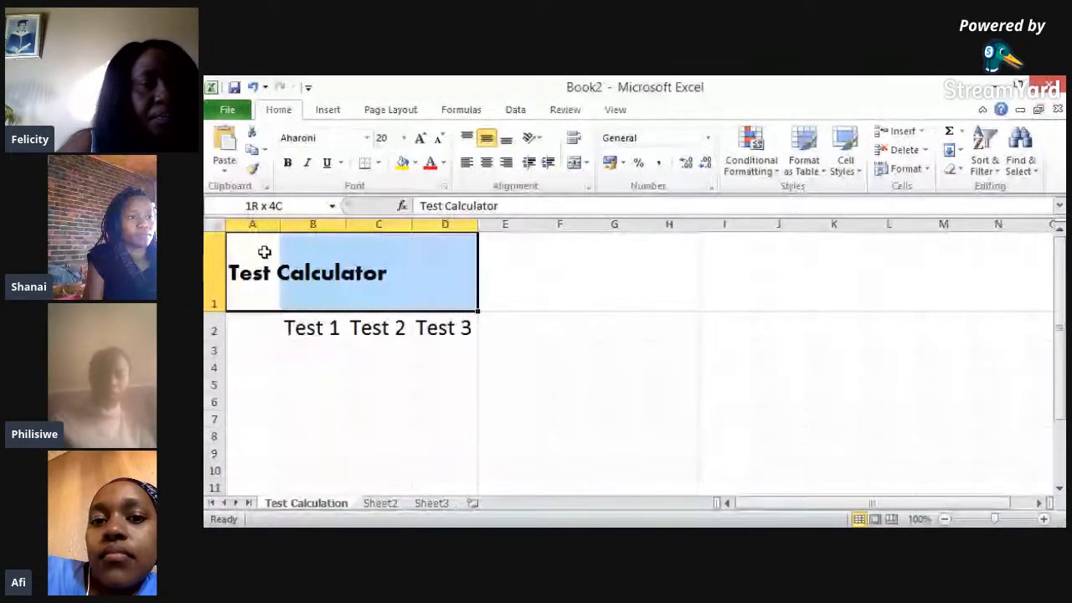
key(shift+Right)
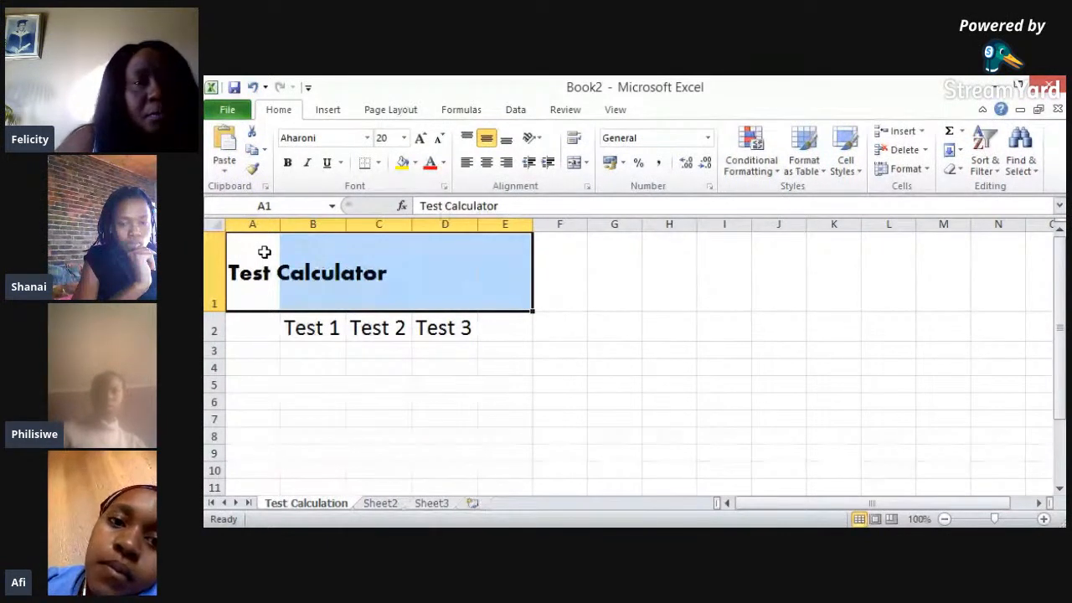
click(577, 162)
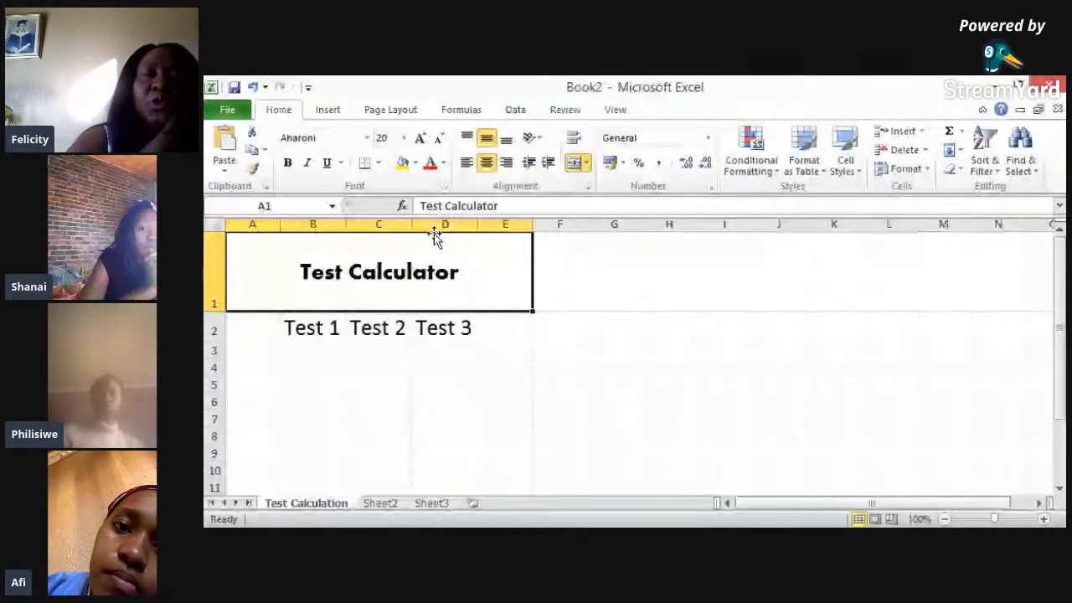
Enter the first two participants' first names in cells A3 and A4
click(271, 351)
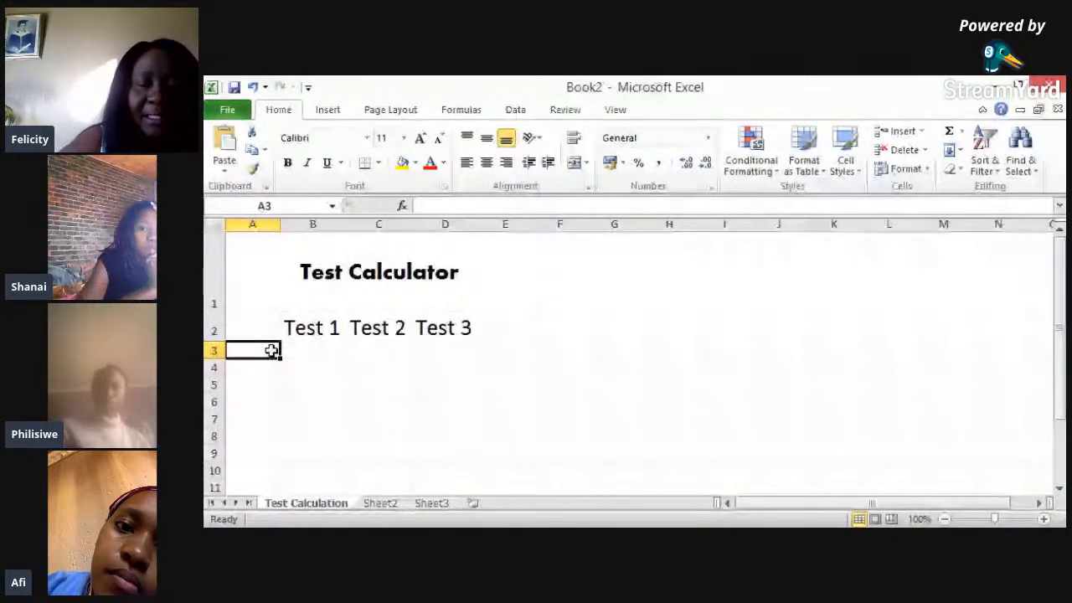
text(Phi)
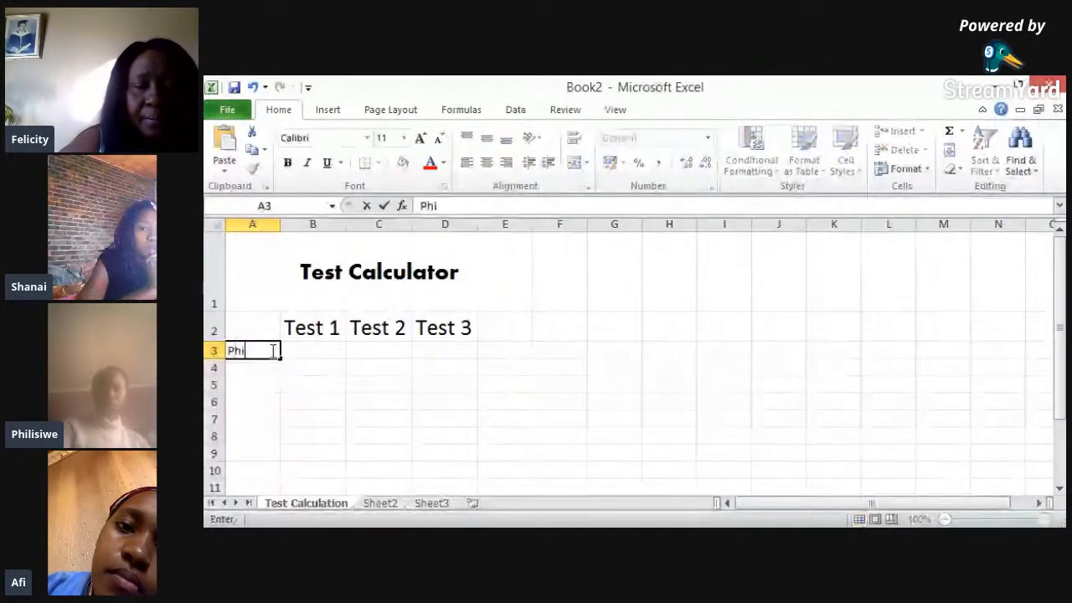
text(lis)
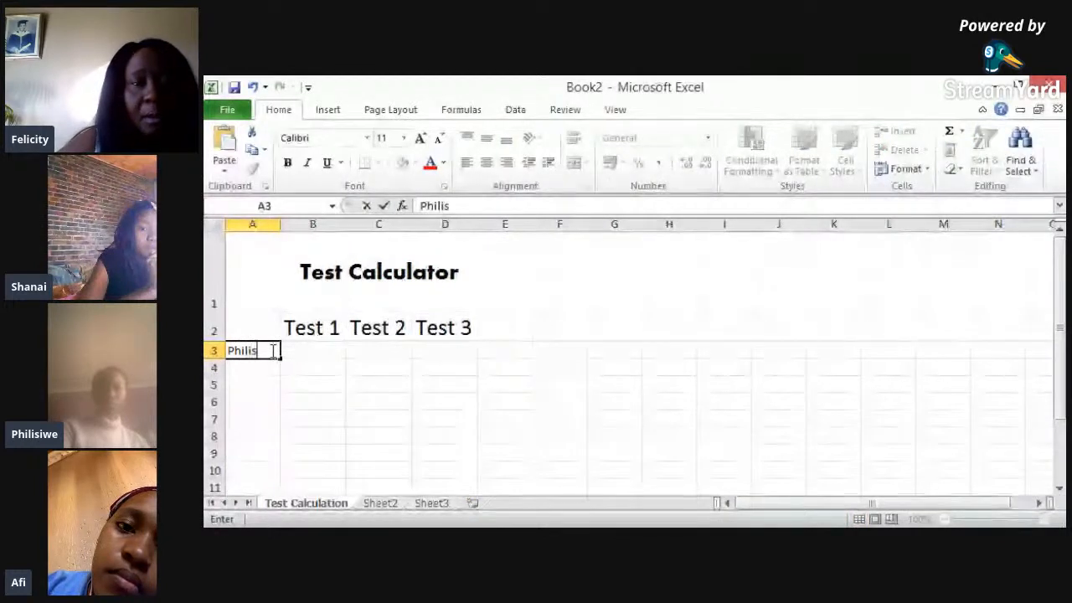
text(iwe)
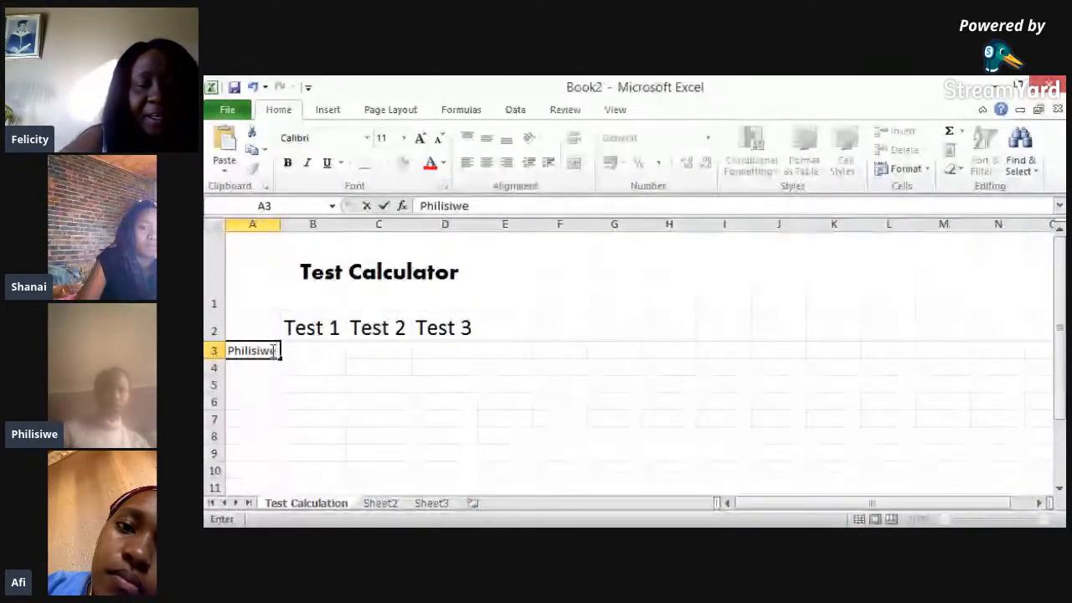
key(Return)
text(Afi)
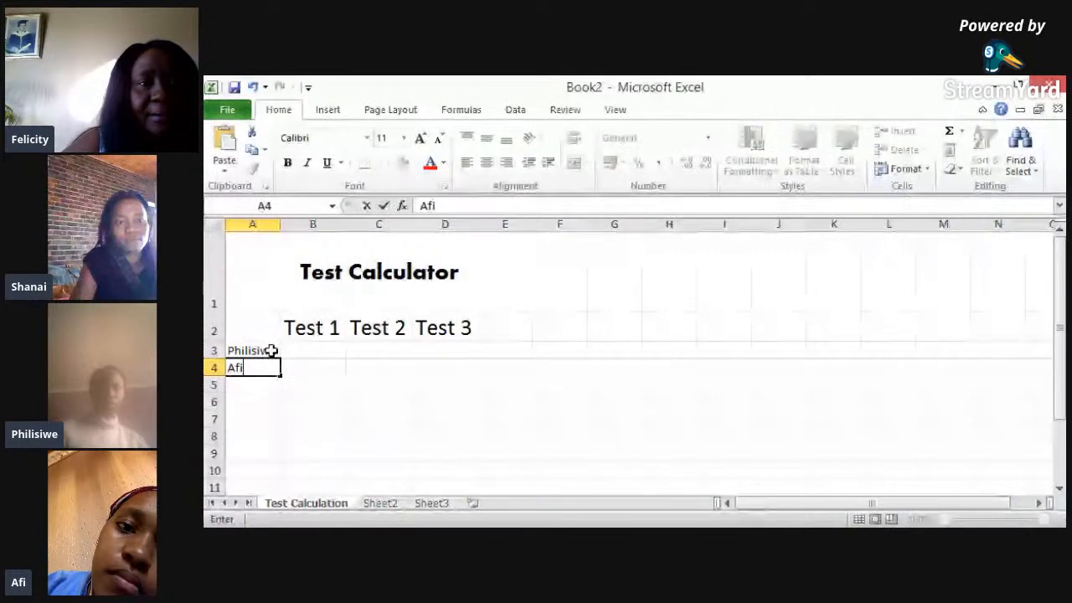
key(alt+Tab)
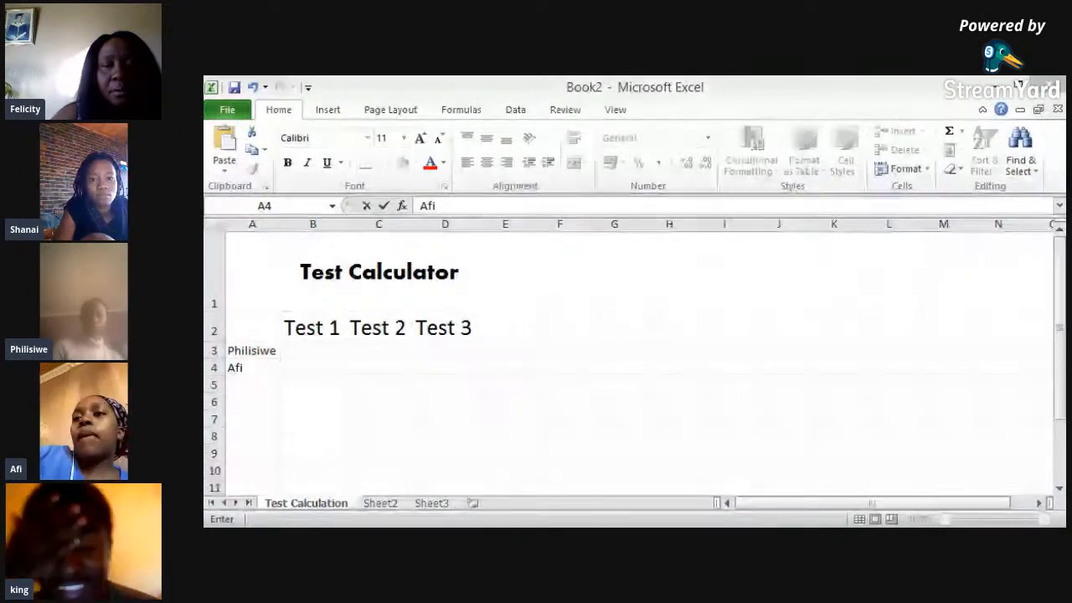
click(253, 367)
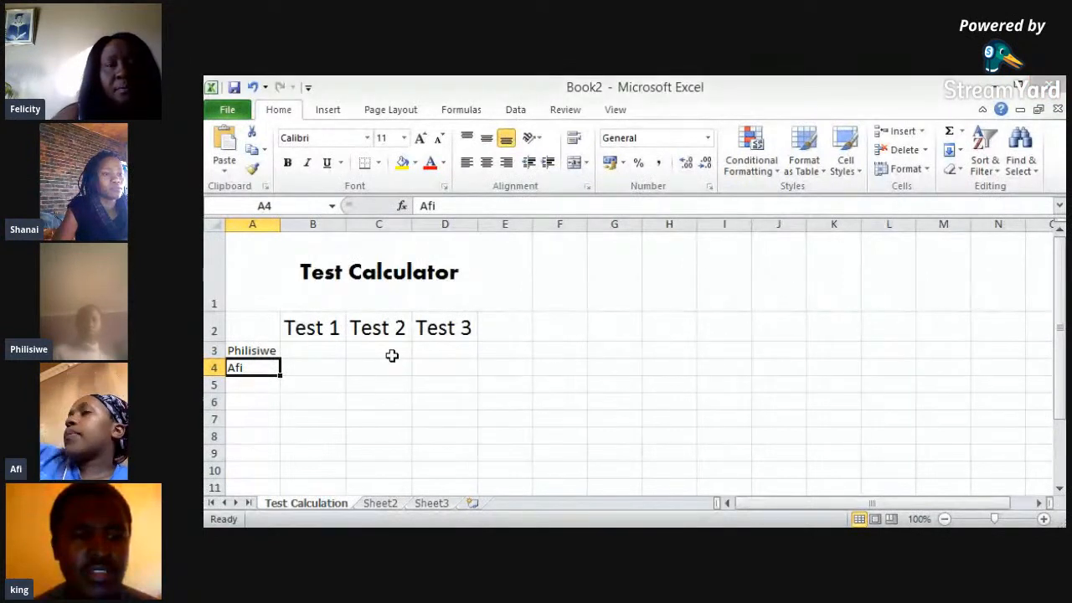
Enter "Consultant" in cell A5 and a participant's name in A6, and autofit the width of column A
click(251, 385)
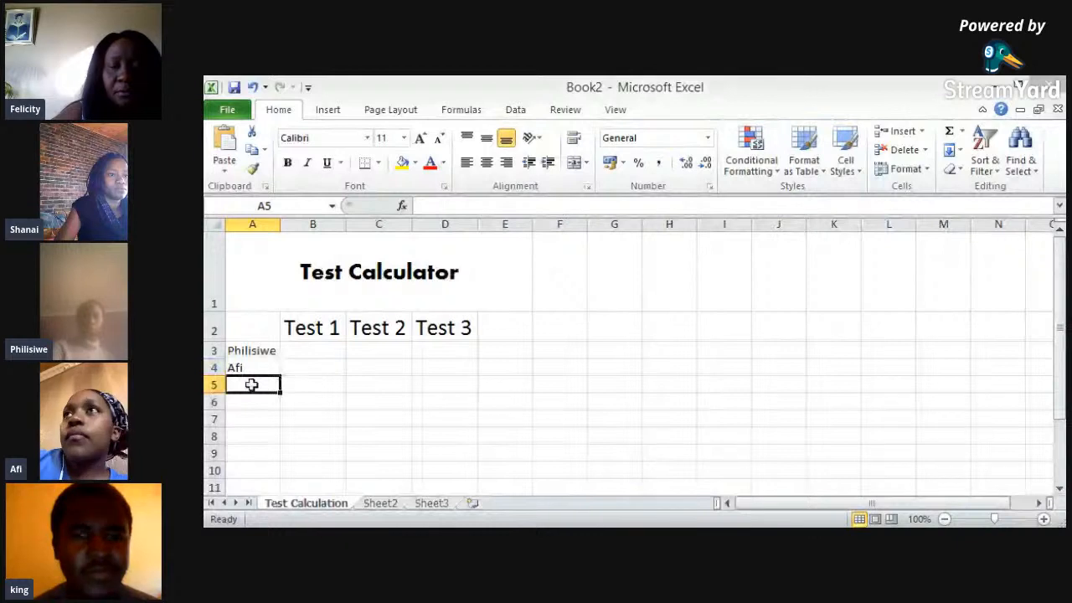
text(Consultant)
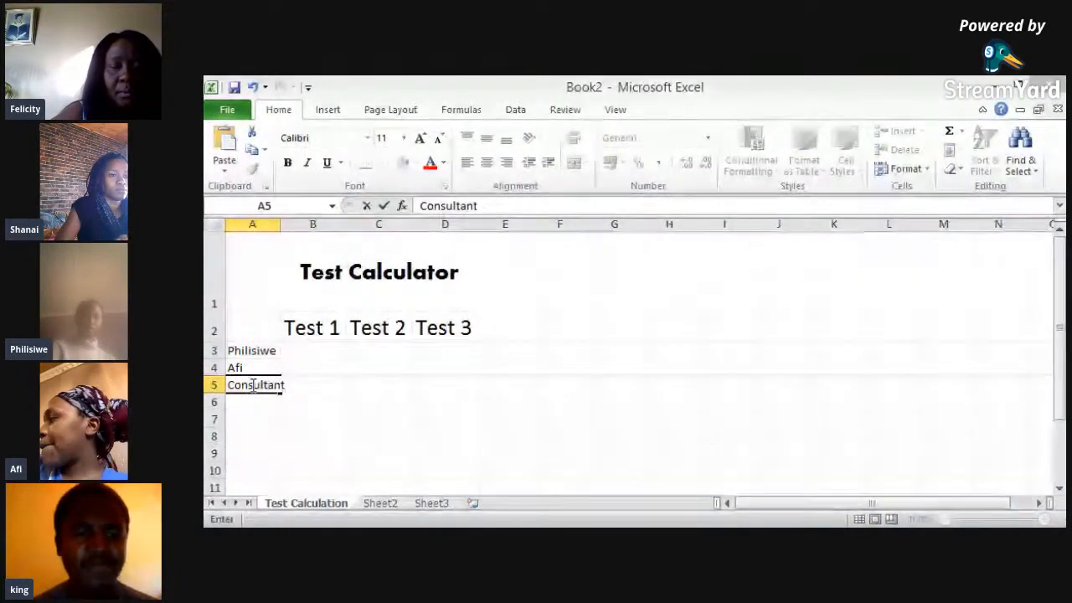
key(Return)
text(King)
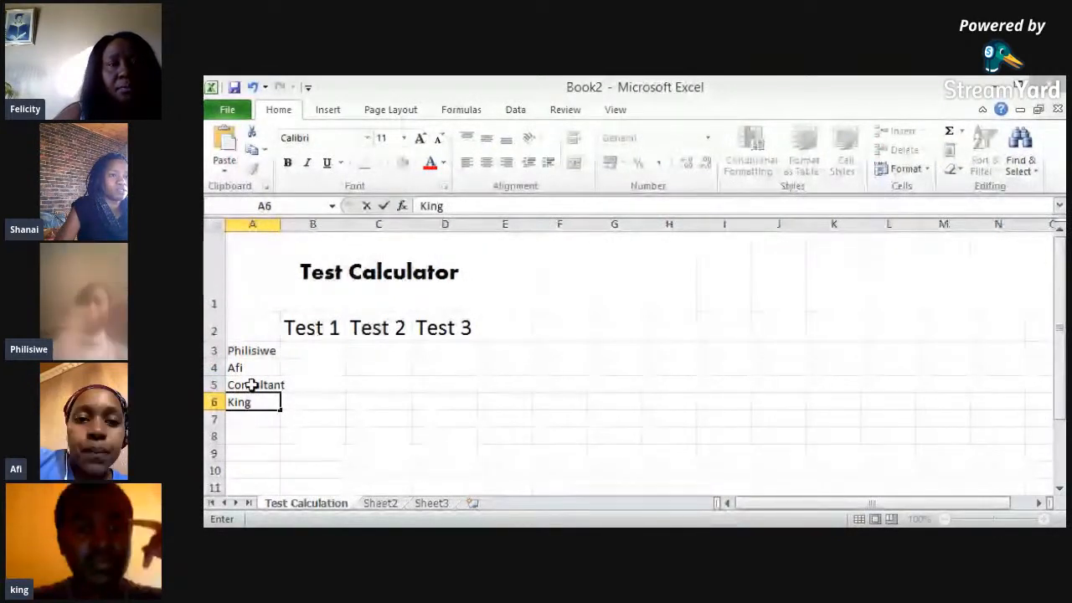
key(Return)
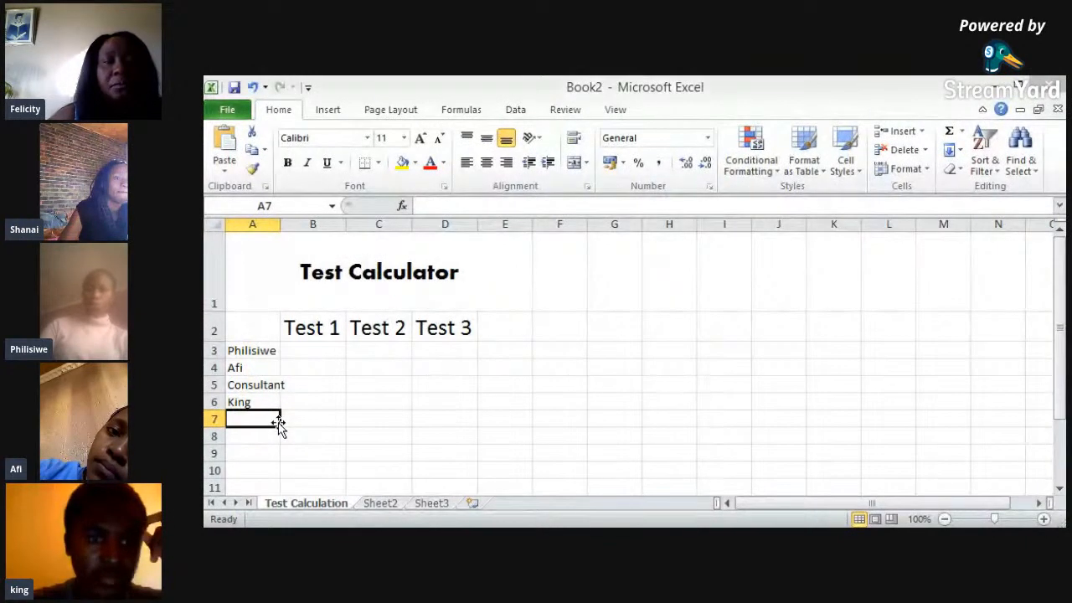
double_click(280, 229)
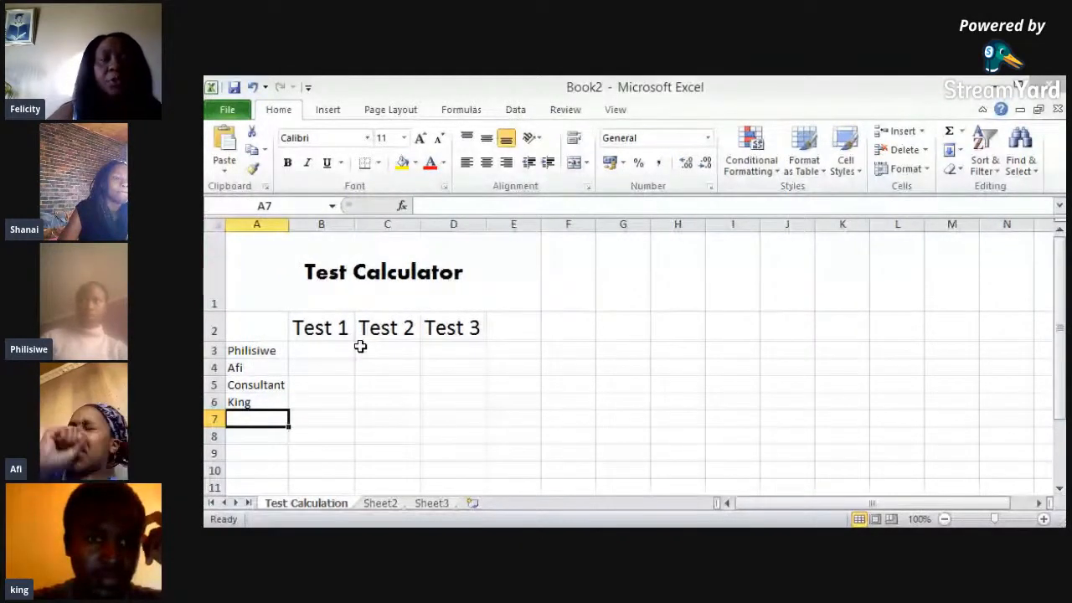
Enter another participant's first name in cell A7, below the existing list
click(264, 350)
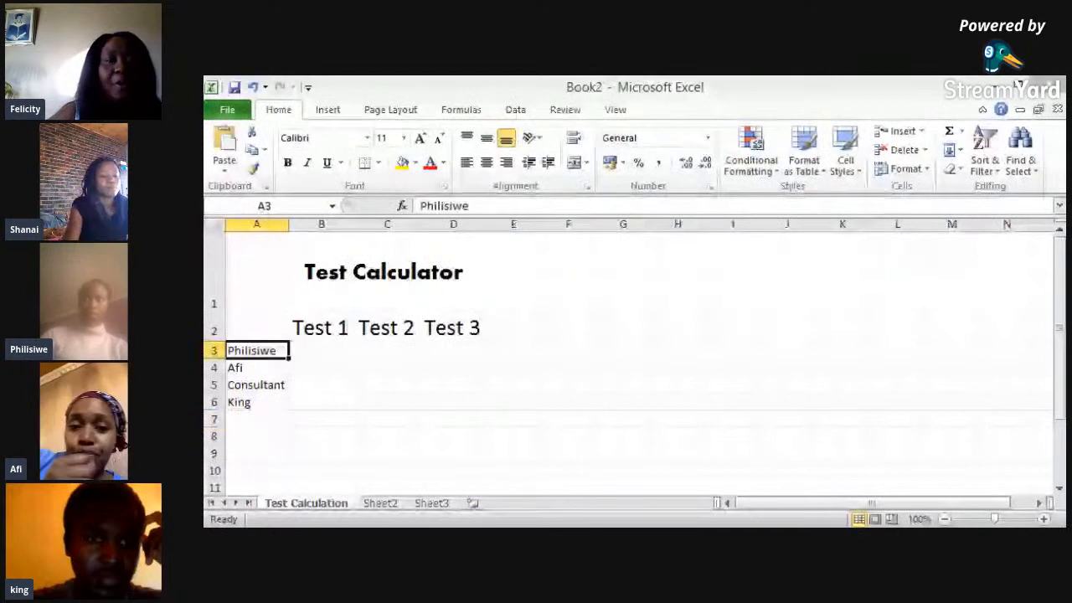
click(246, 420)
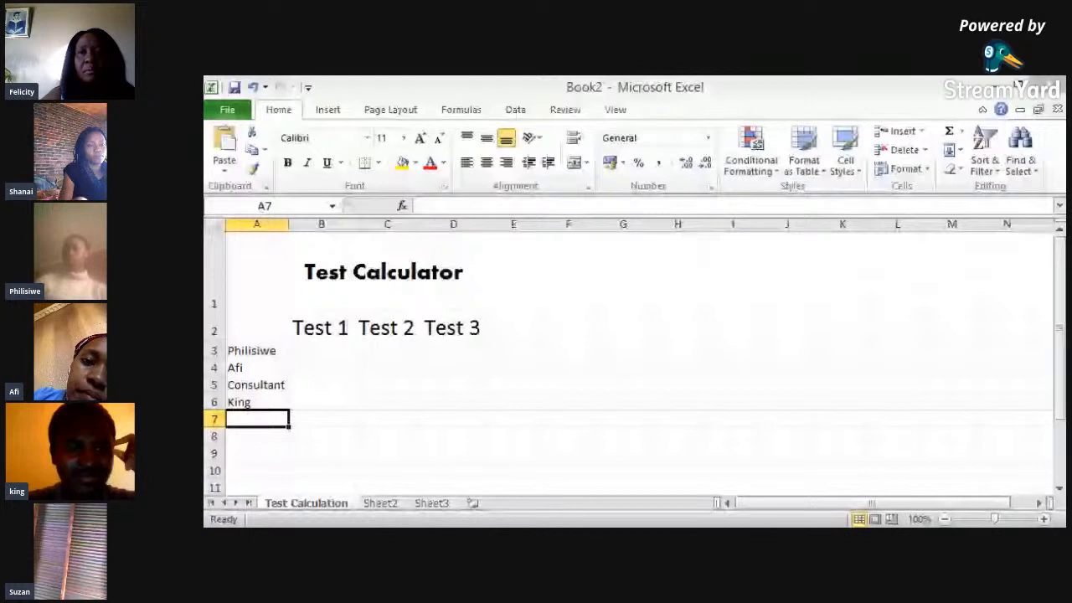
key(alt+Tab)
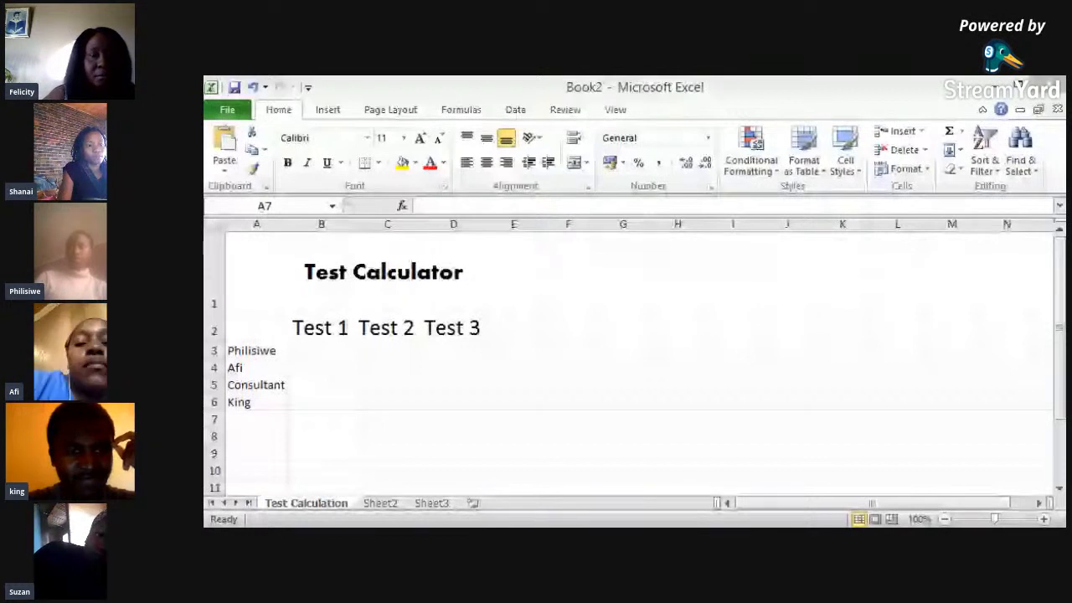
key(alt+Tab)
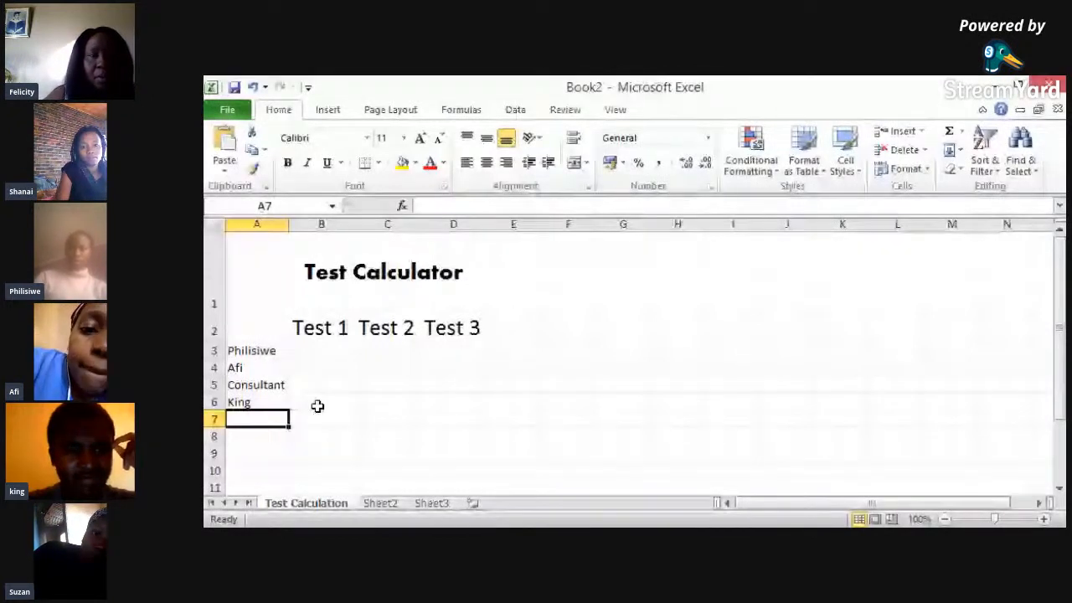
text(Su)
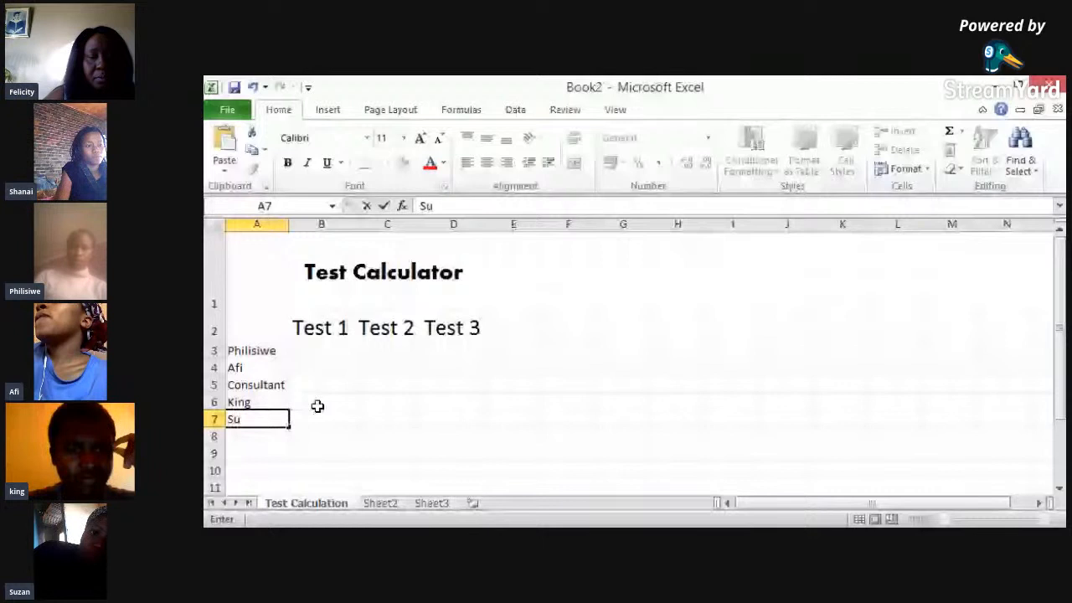
text(zan)
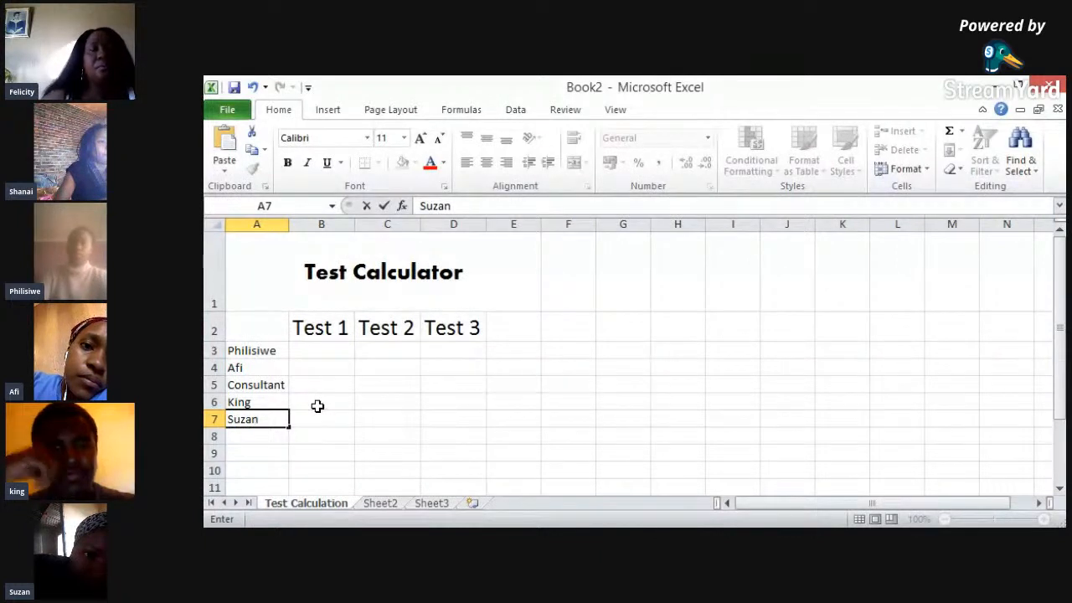
click(268, 323)
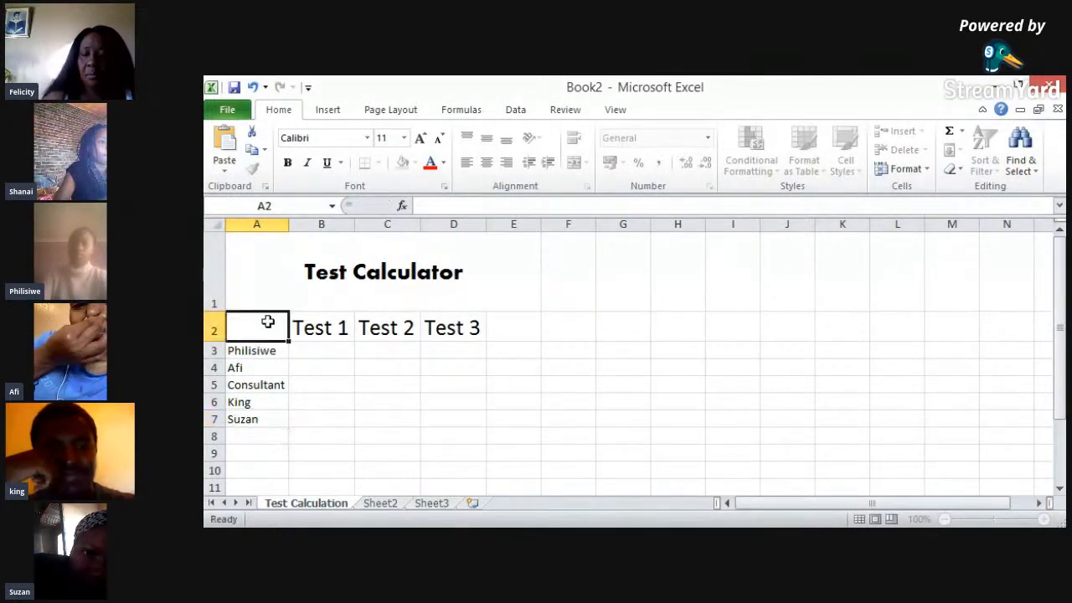
Set the font of cells A2 to D7 to Aharoni, and autofit the width of column A
key(shift+Right)
key(shift+Right)
key(shift+Right)
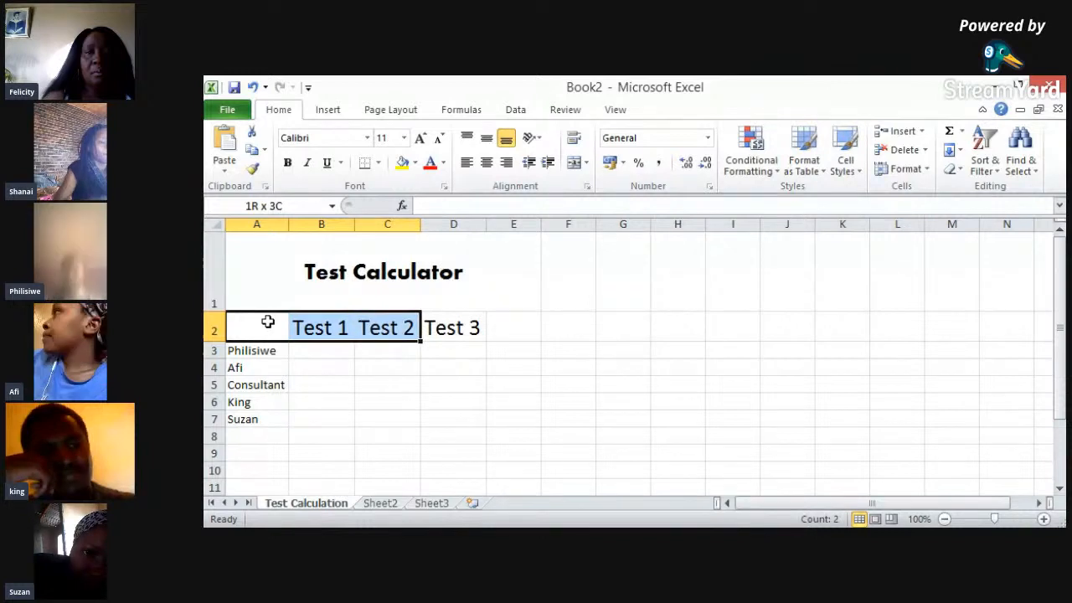
key(shift+Down)
key(shift+Down)
key(shift+Down)
key(shift+Down)
key(shift+Down)
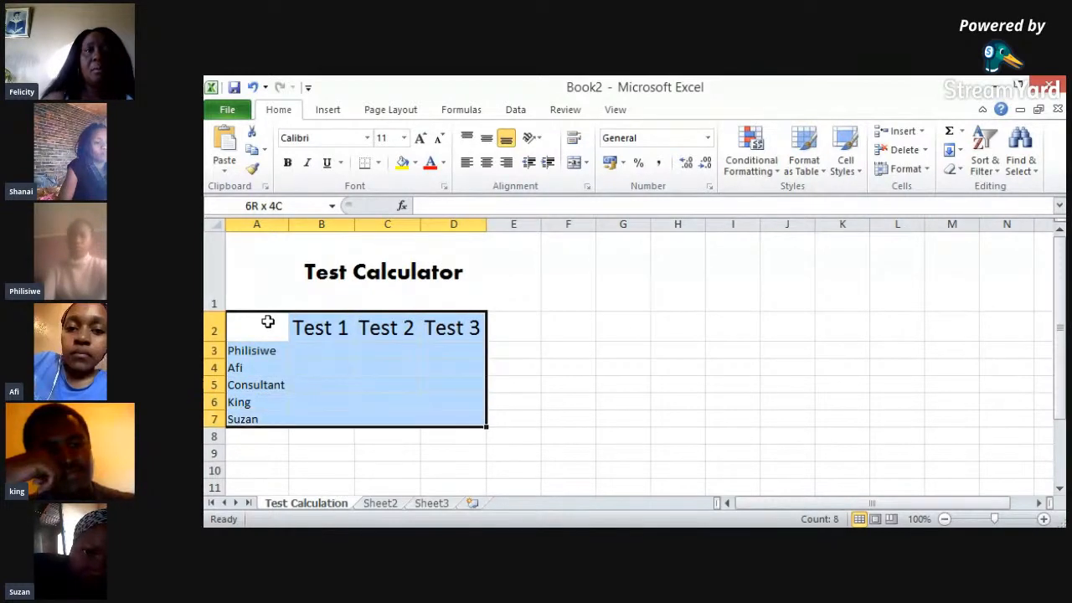
click(368, 139)
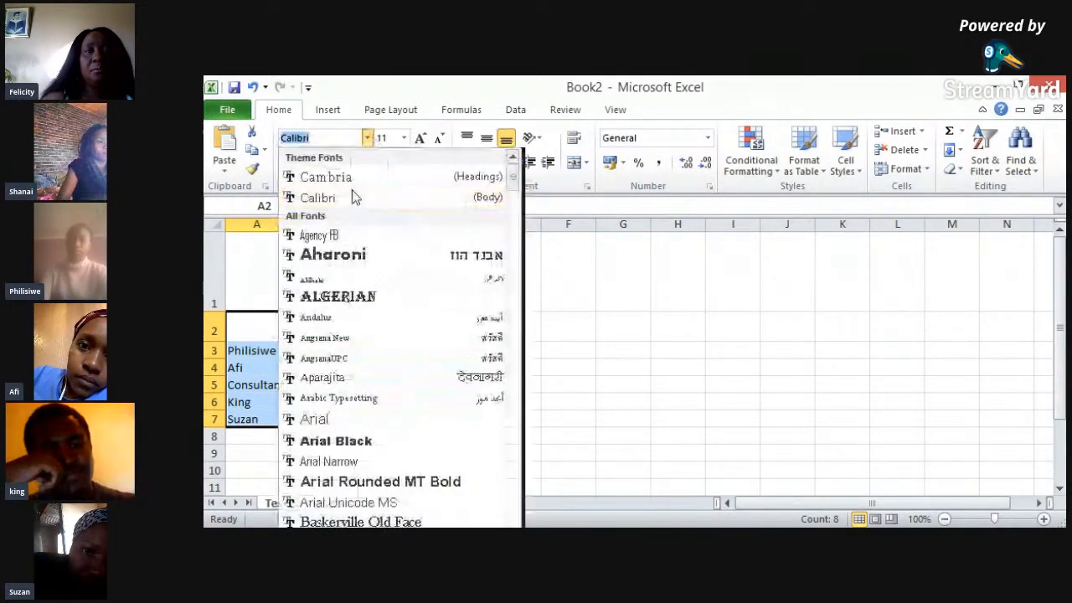
click(352, 257)
click(457, 364)
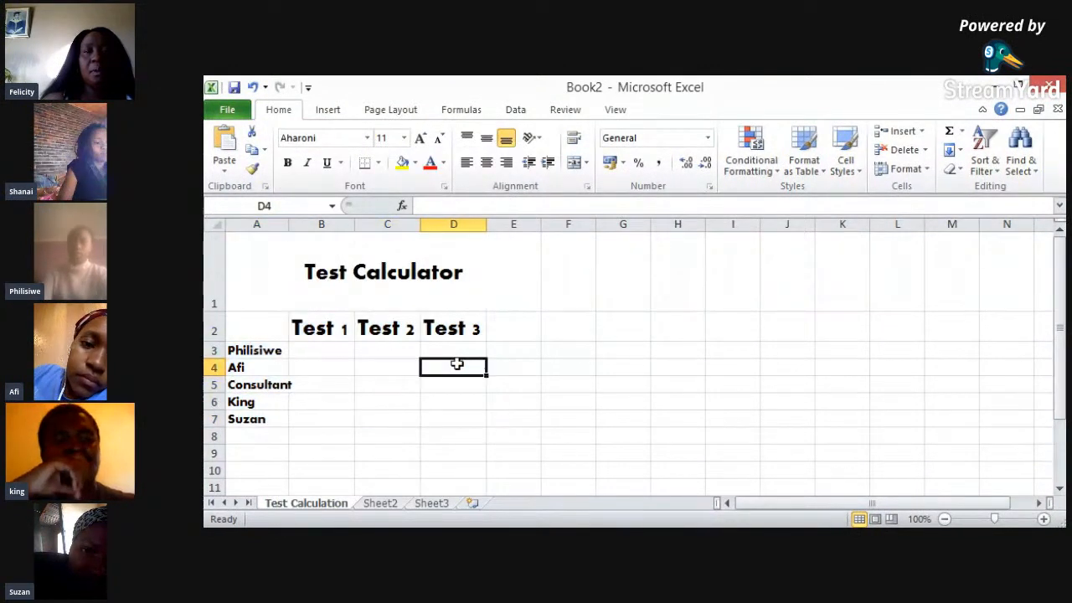
click(293, 261)
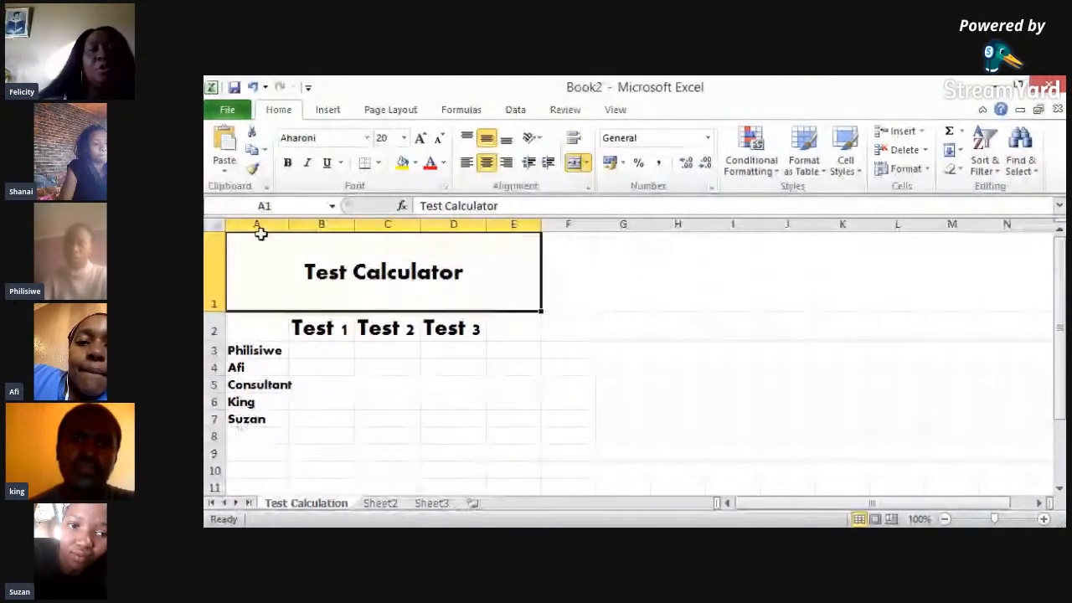
double_click(289, 224)
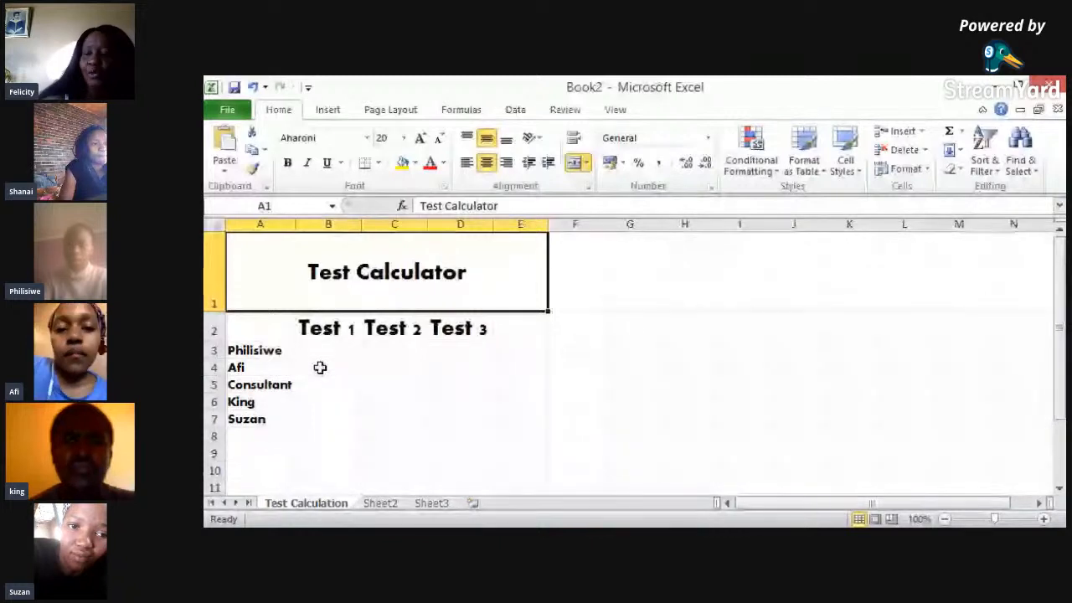
Enter the first two participants' Test 1 scores, 95 in cell B3 and 80 in B4
click(322, 350)
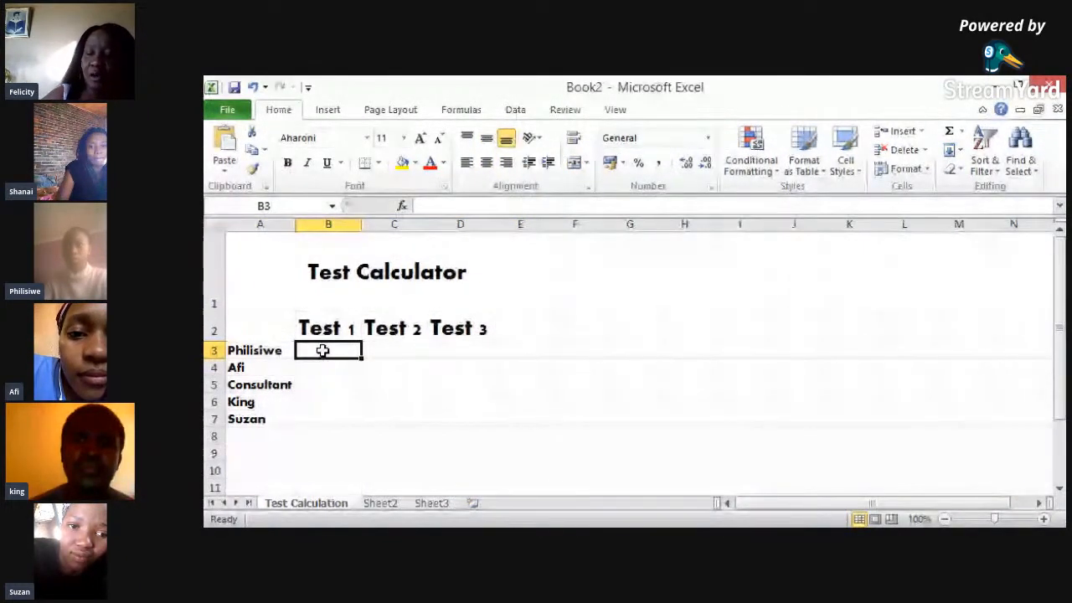
text(95)
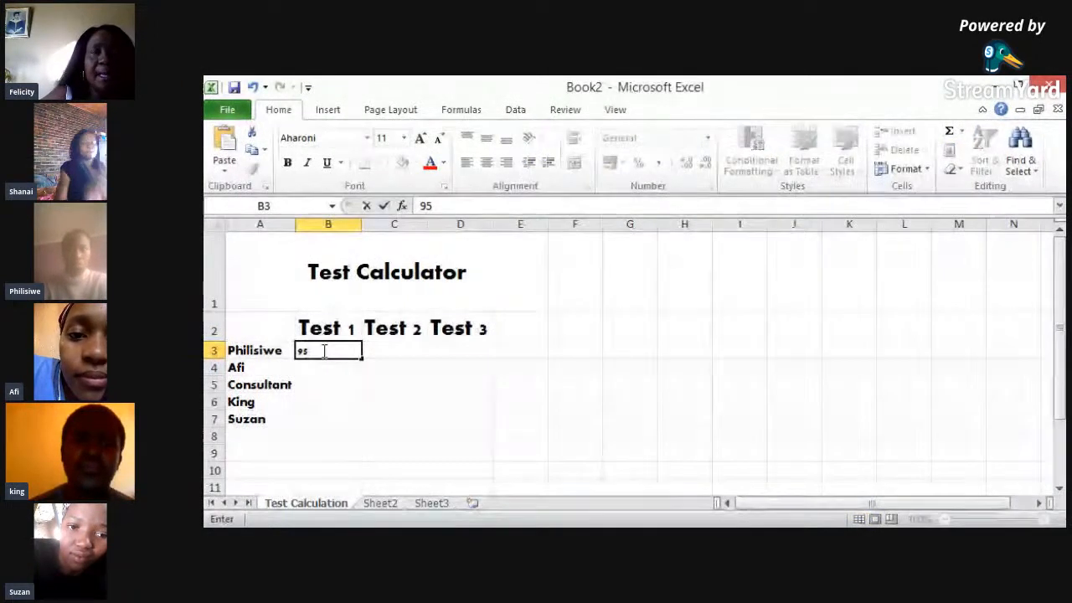
key(Return)
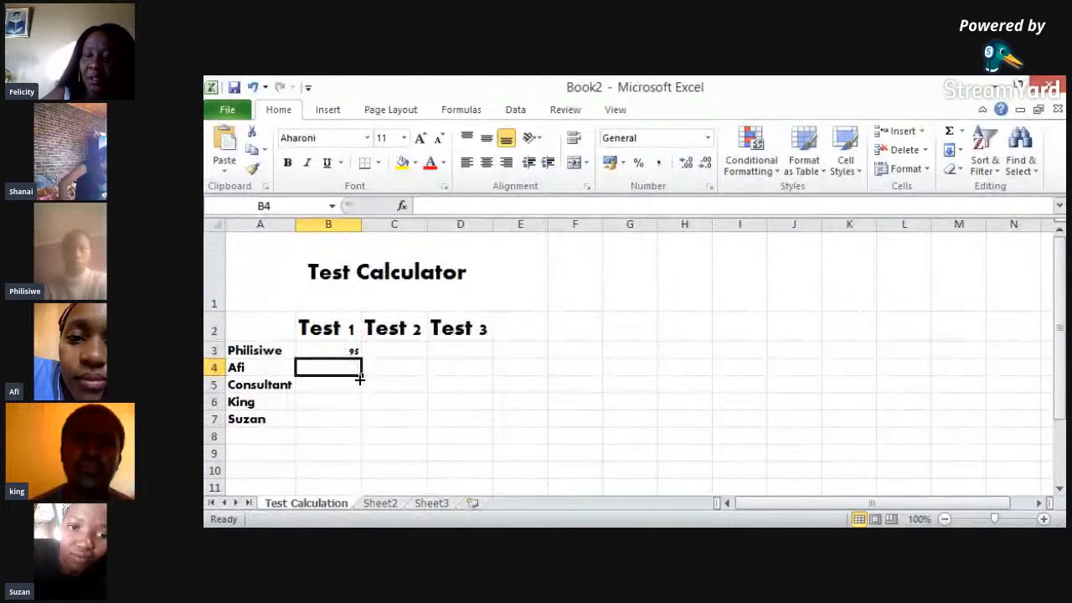
text(80)
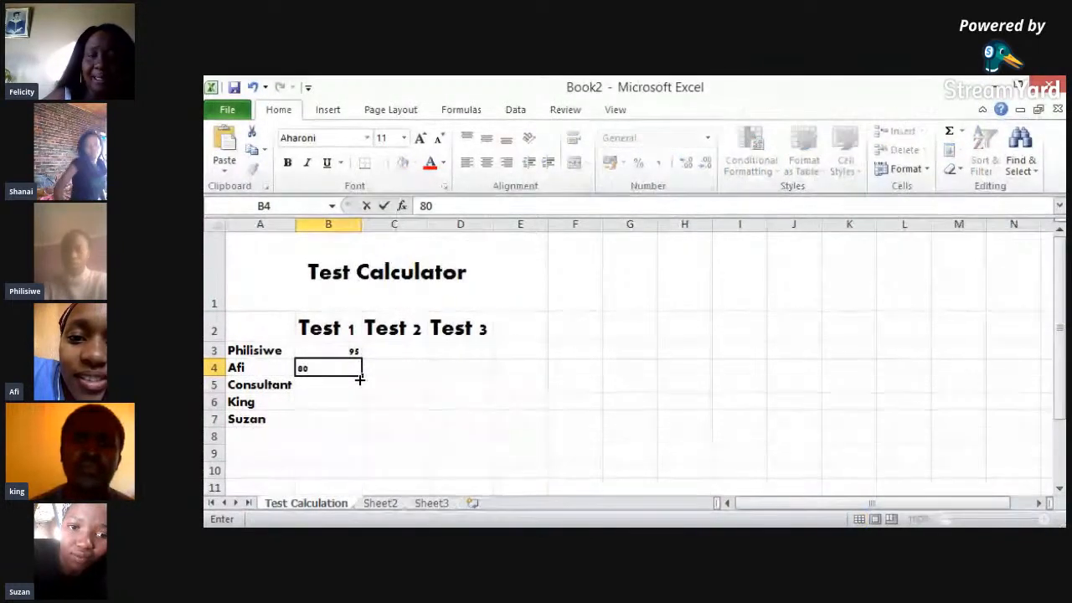
key(Return)
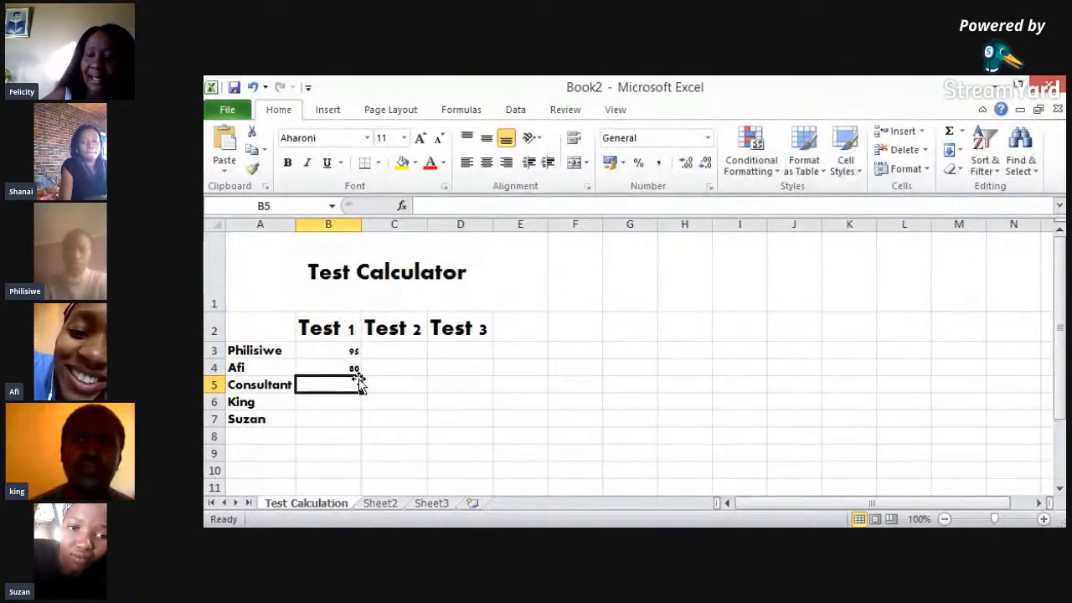
Enter 90 in cell B5 as the Test 1 score for the Consultant row
text(5)
key(Tab)
key(Tab)
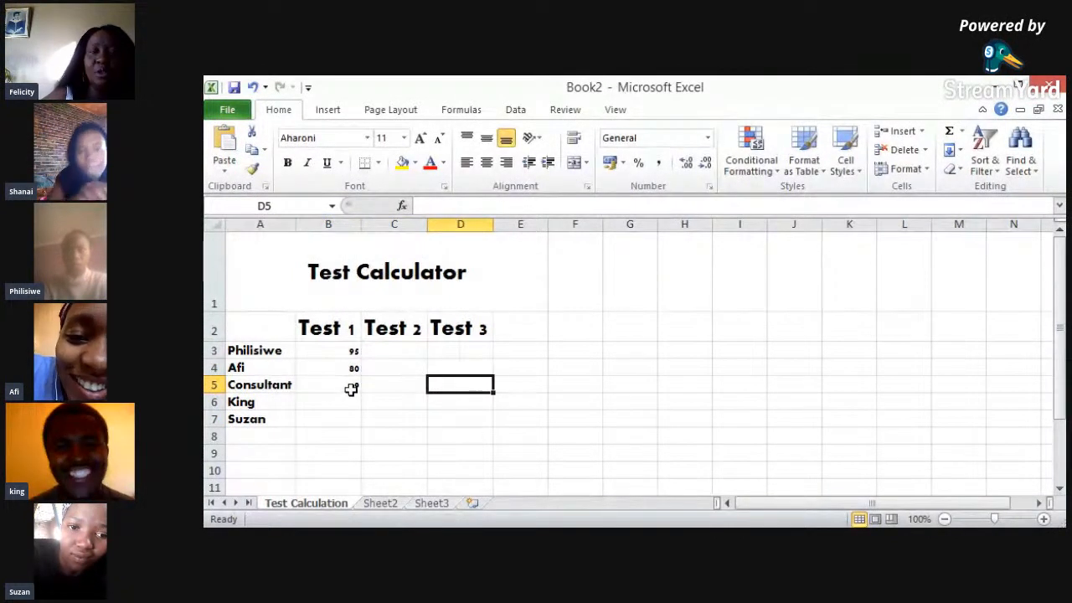
click(352, 391)
text(90)
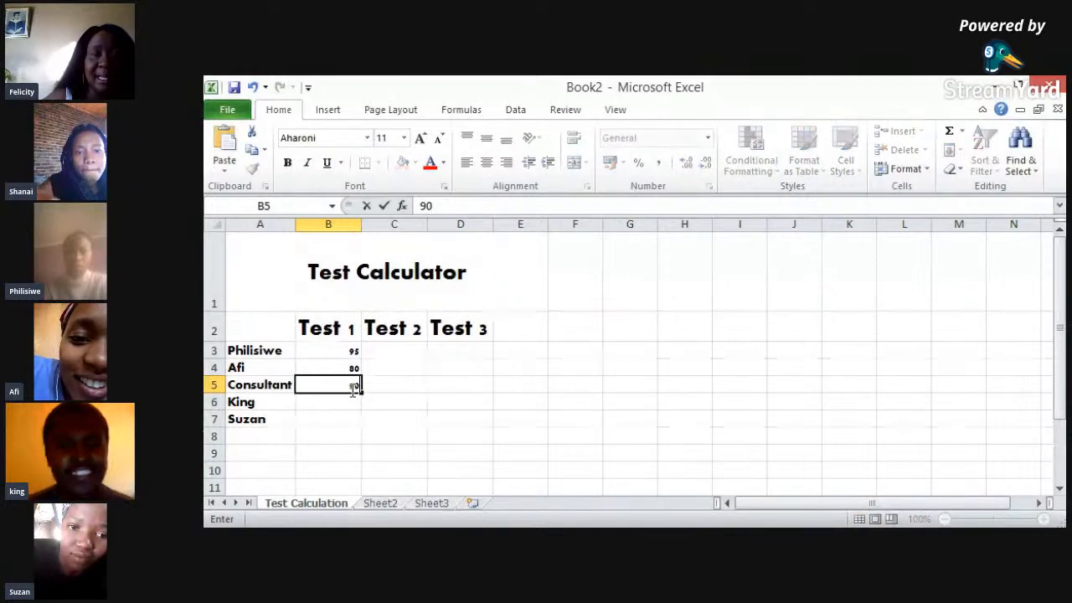
key(Return)
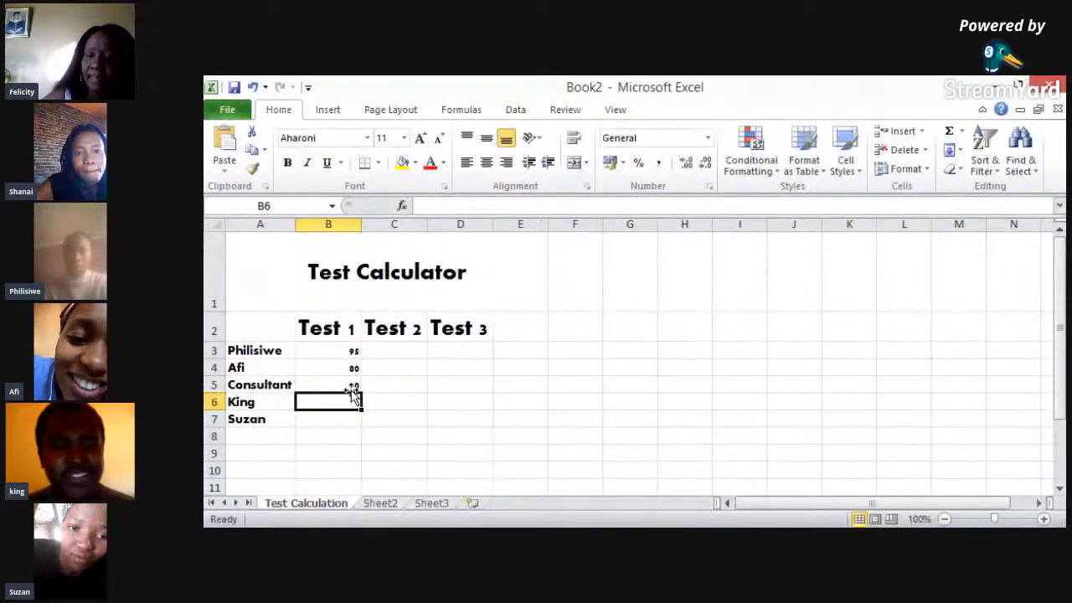
Enter the last two participants' Test 1 scores, 85 in cell B6 and 60 in B7
text(85)
key(Return)
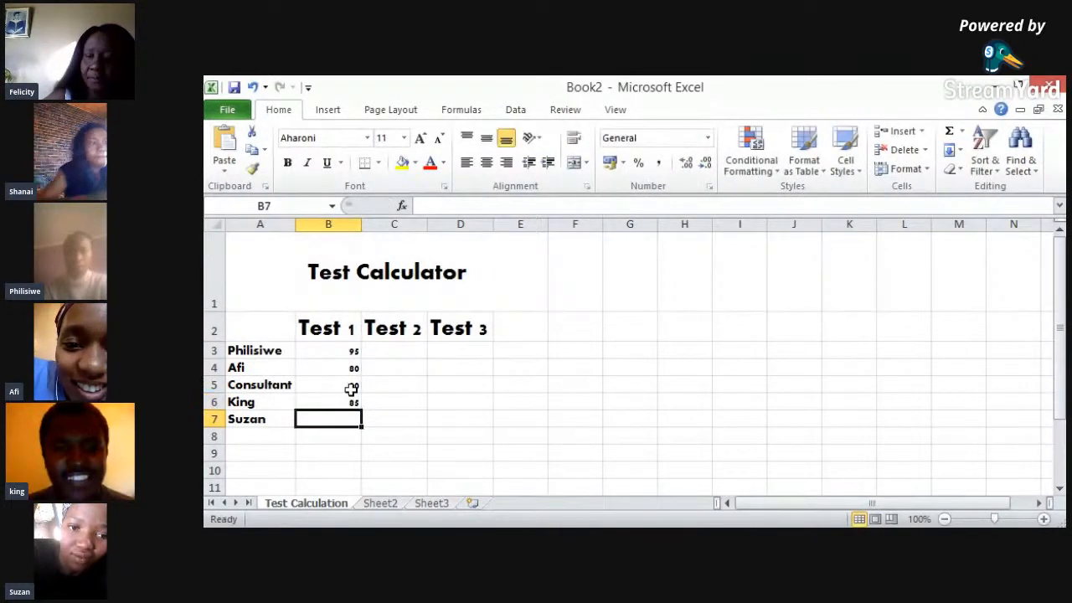
text(60)
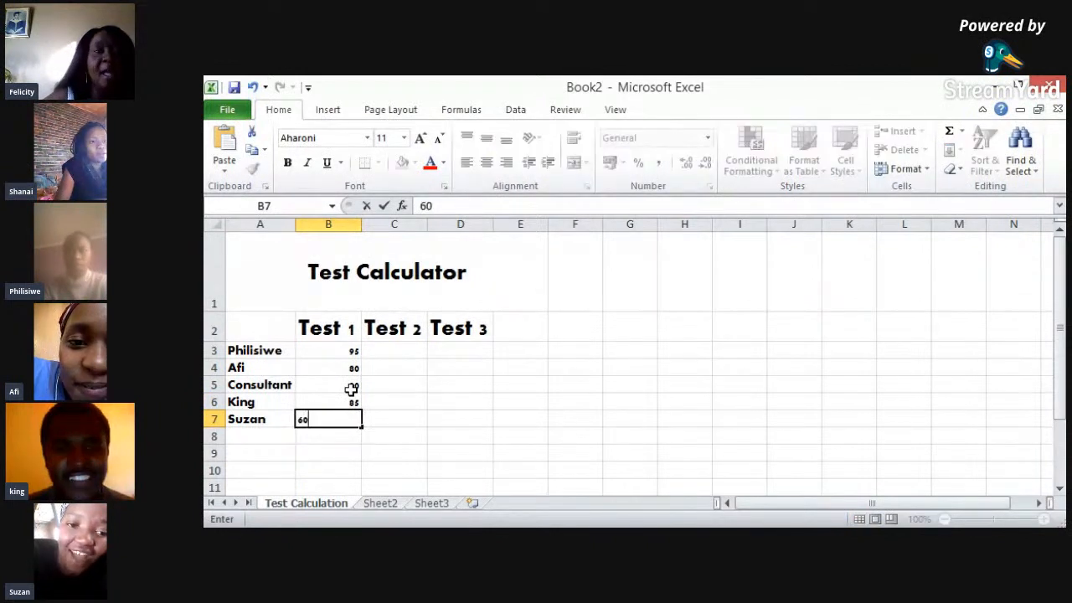
key(Return)
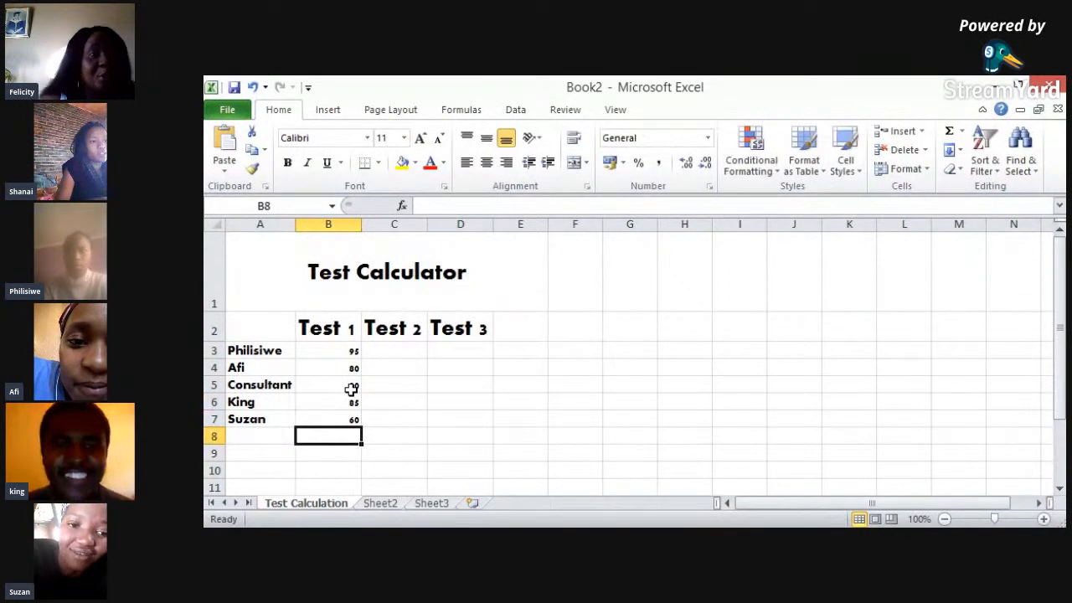
Enter the last participant's remaining scores in row 7: 0 for Test 2 and 50 for Test 3
click(401, 352)
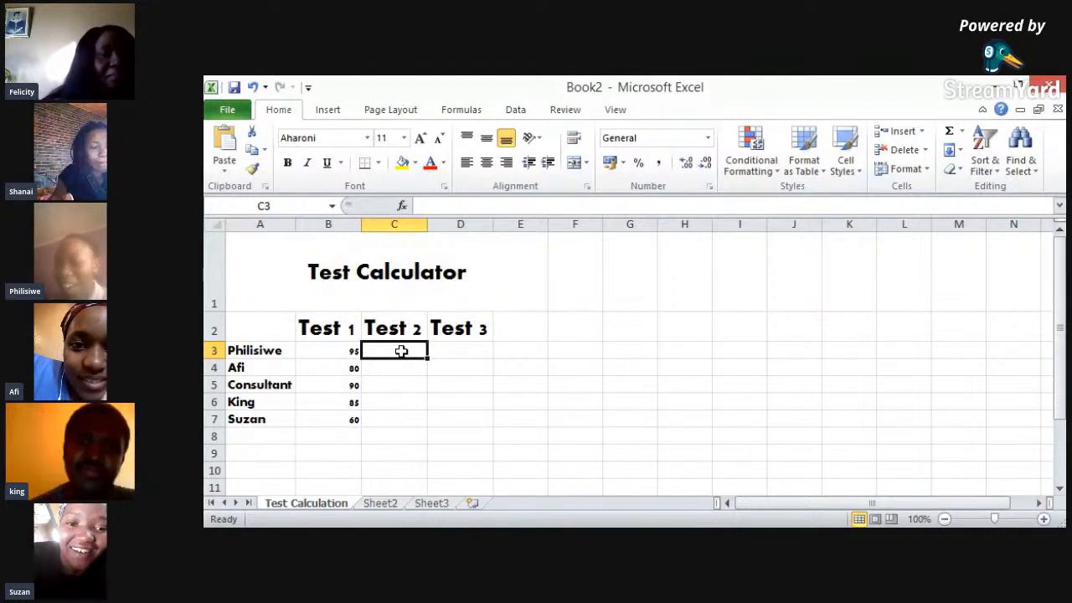
click(400, 418)
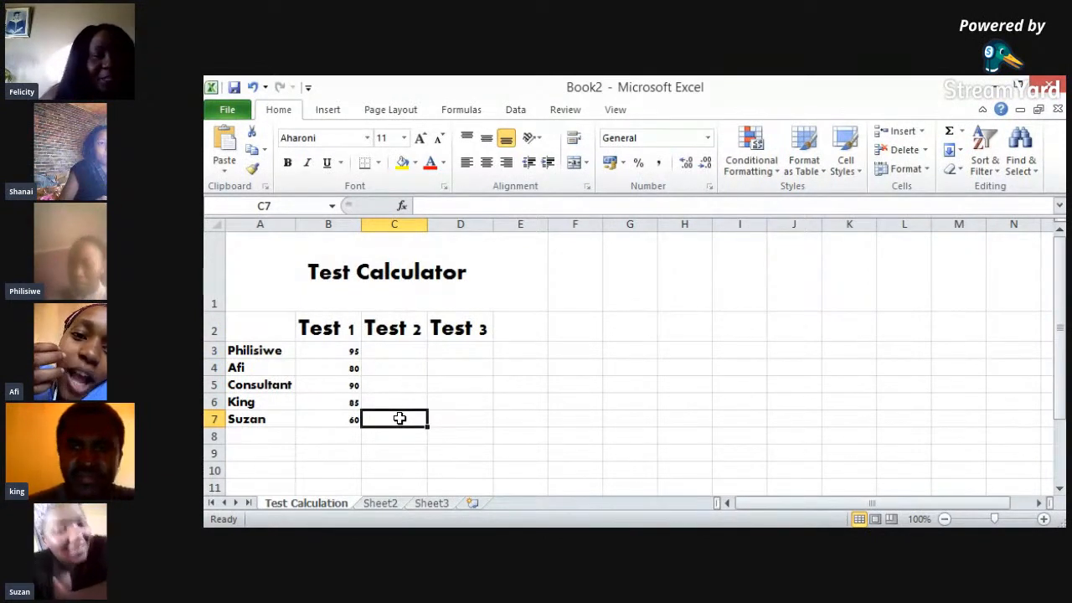
text(0)
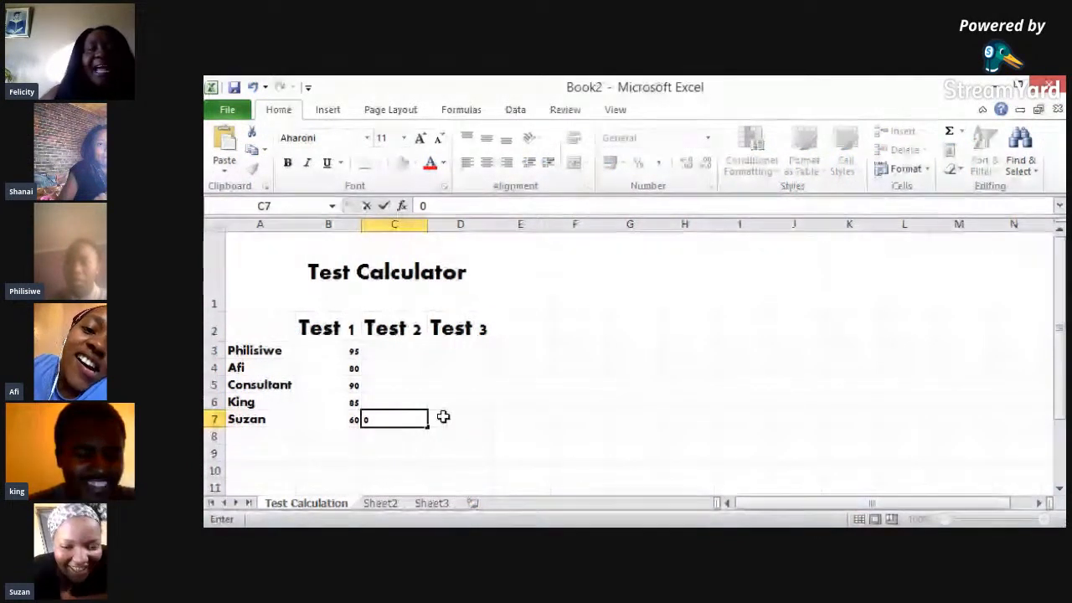
click(444, 416)
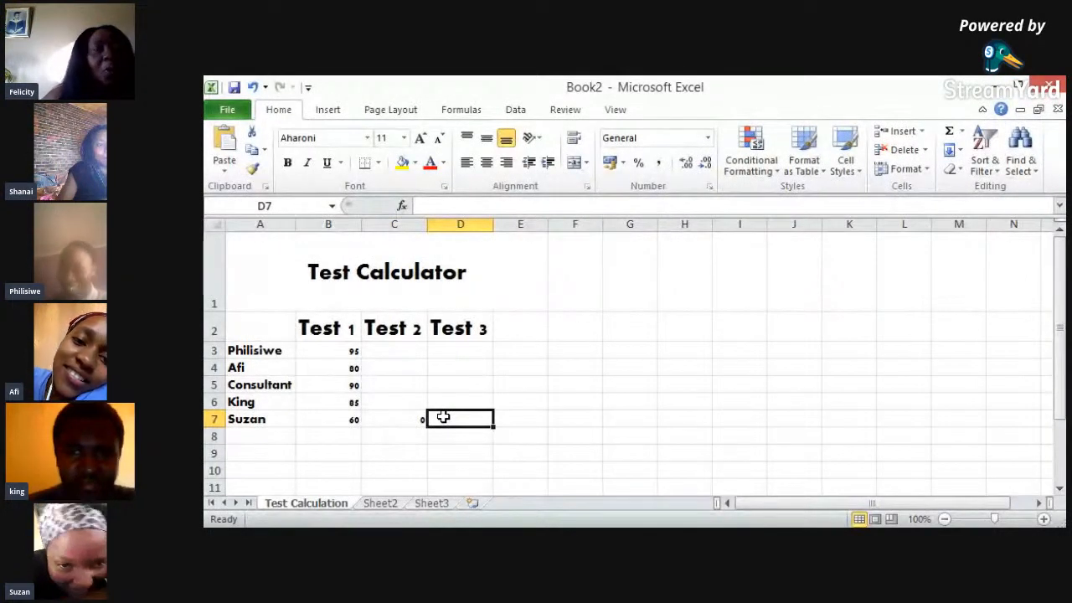
text(50)
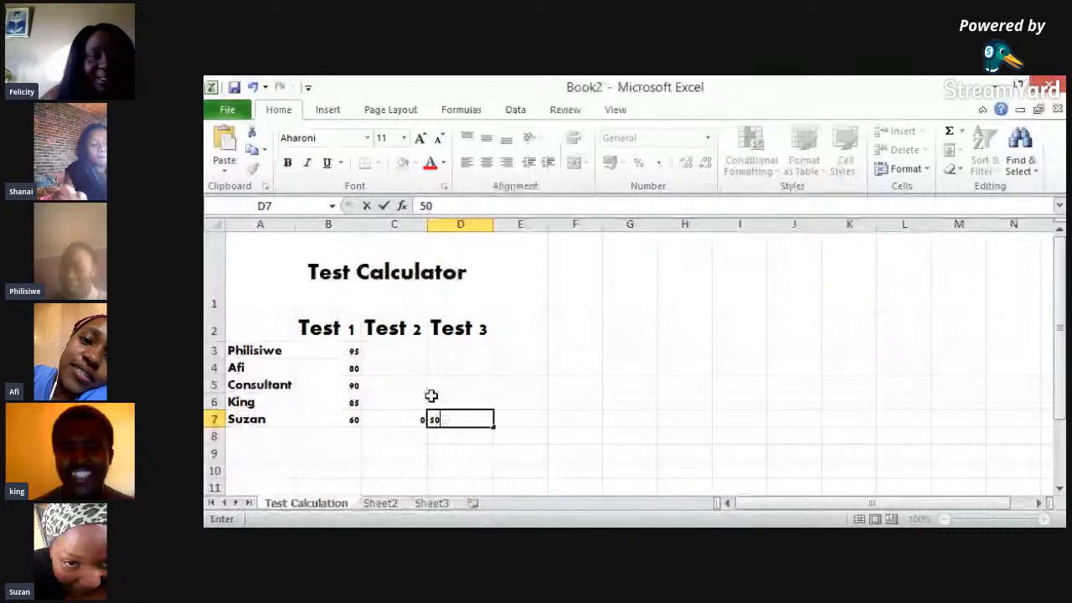
Enter the Test 2 scores 90 in cell C6 and 100 in cell C5
click(421, 399)
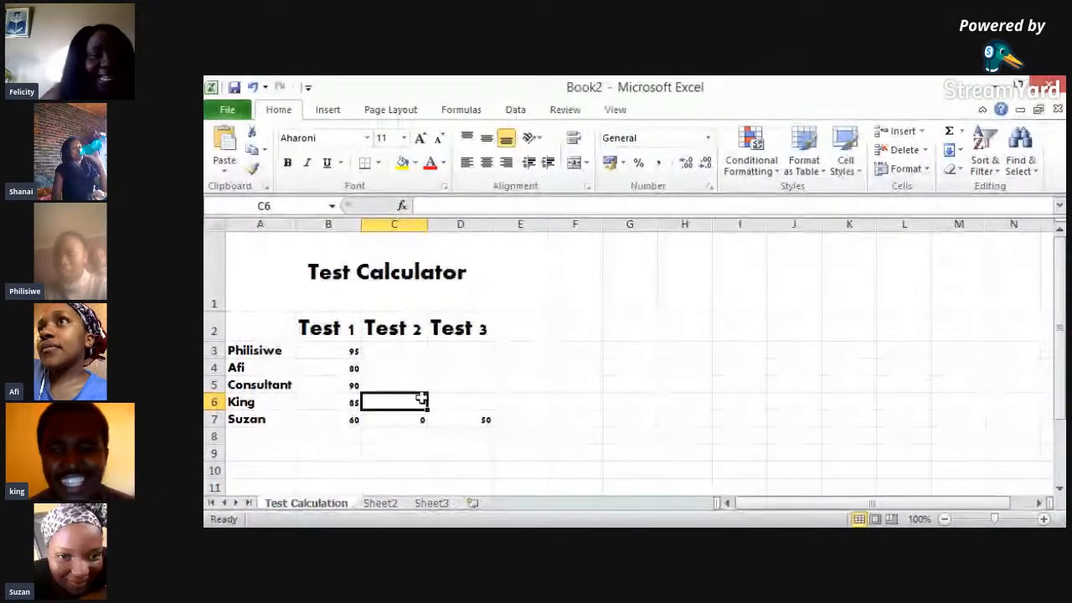
text(90)
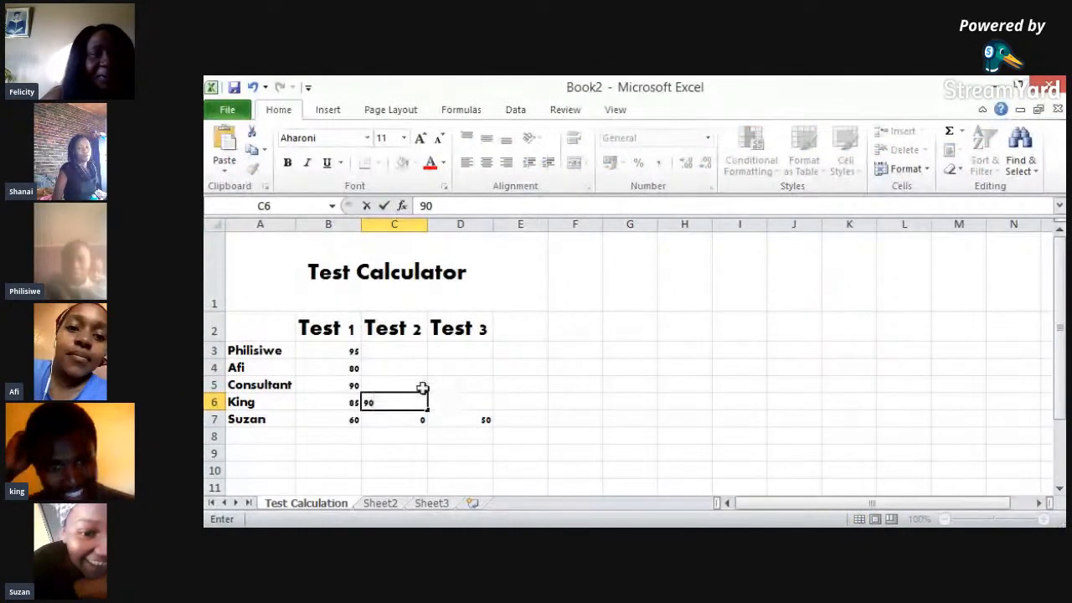
click(419, 387)
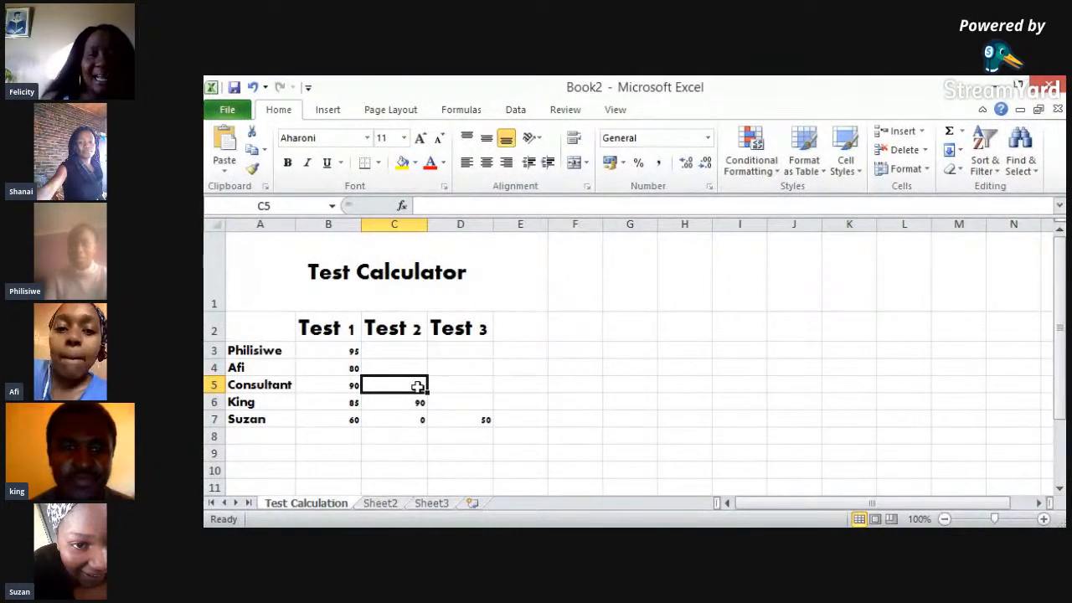
text(100)
key(Return)
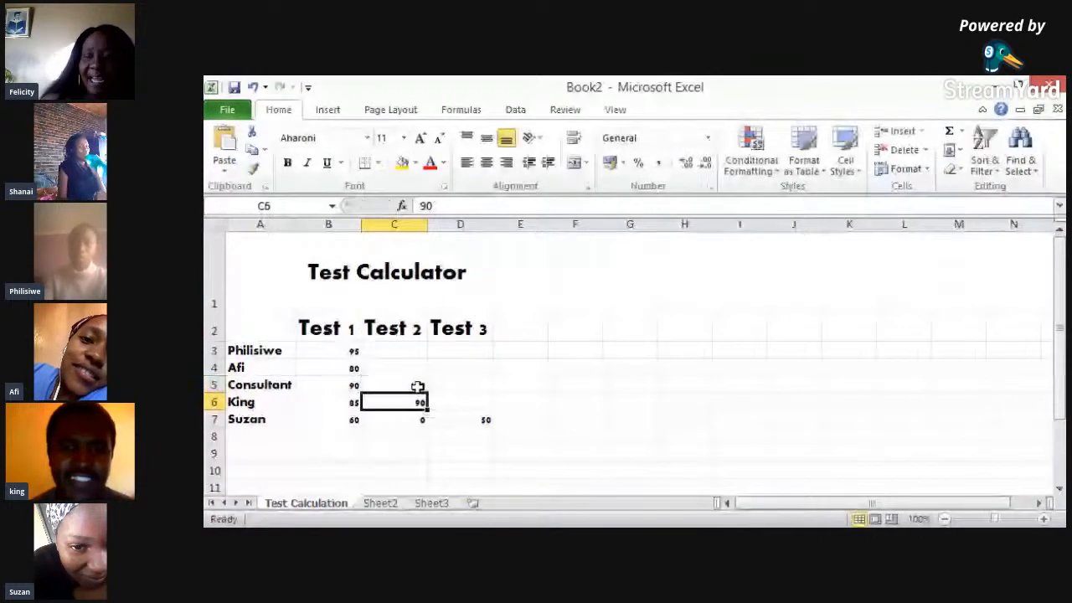
Enter the Test 2 scores 75 in cell C4 and 100 in cell C3
click(417, 367)
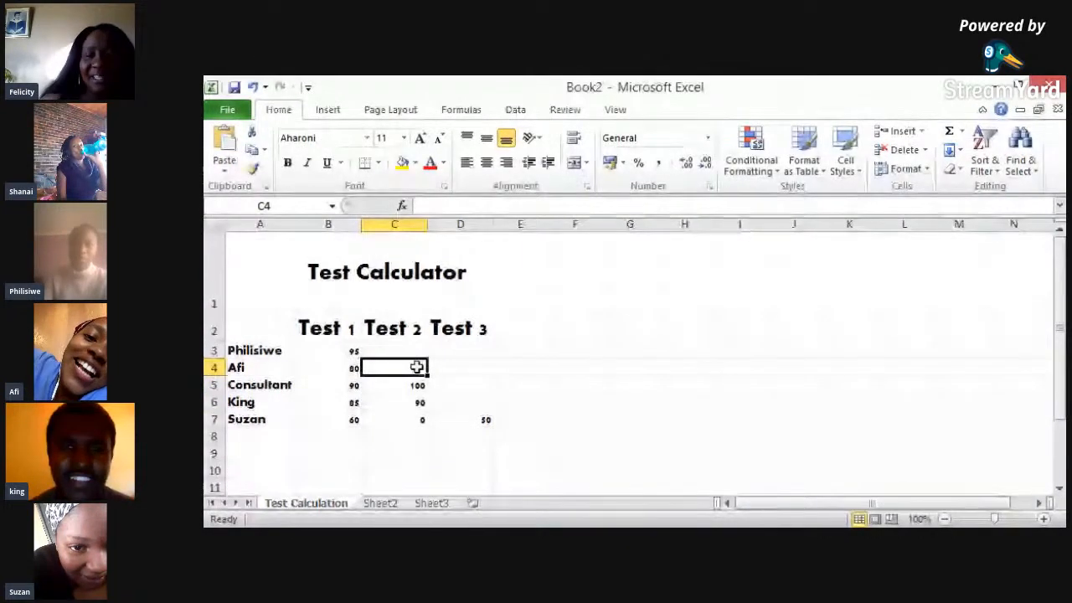
text(75)
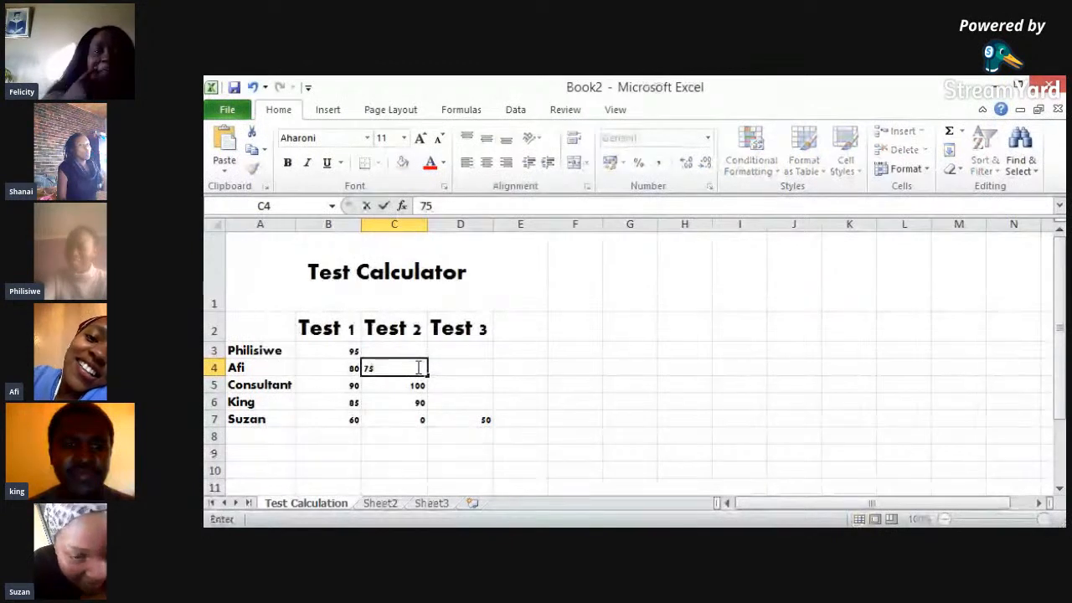
key(Return)
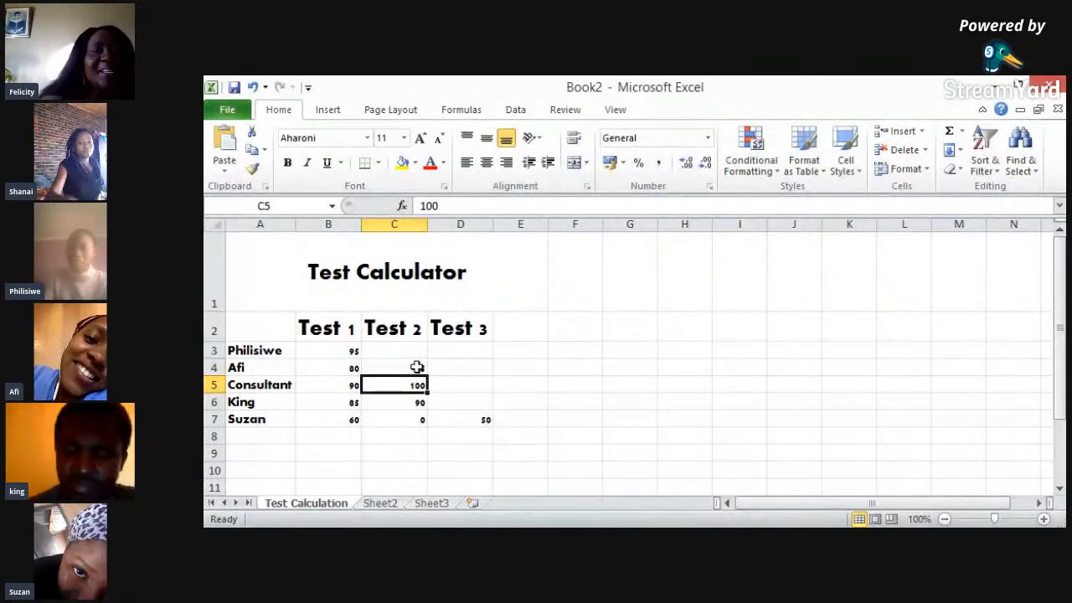
click(415, 350)
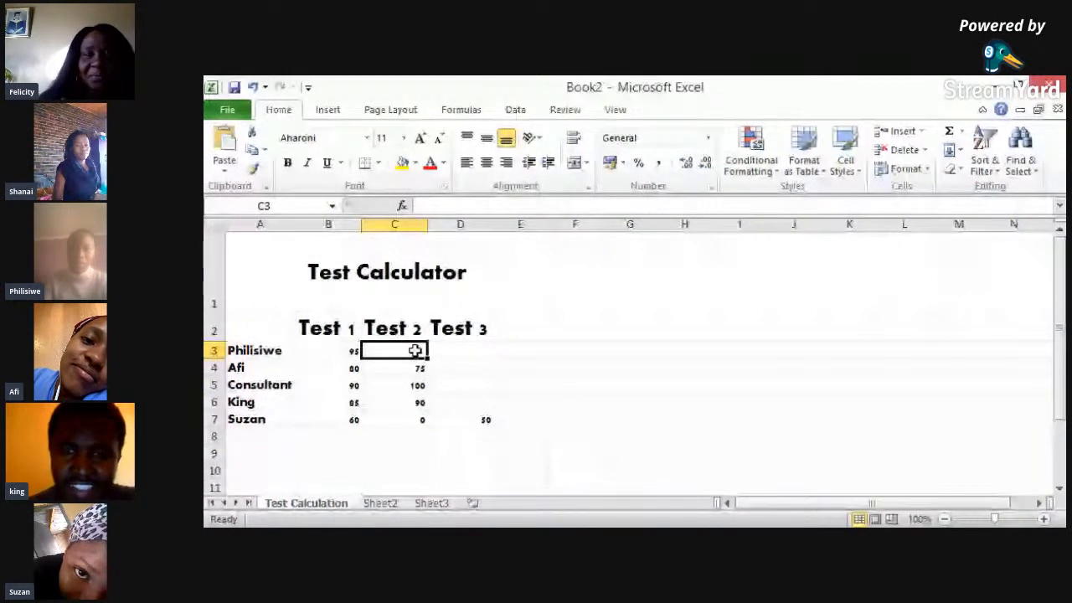
text(1)
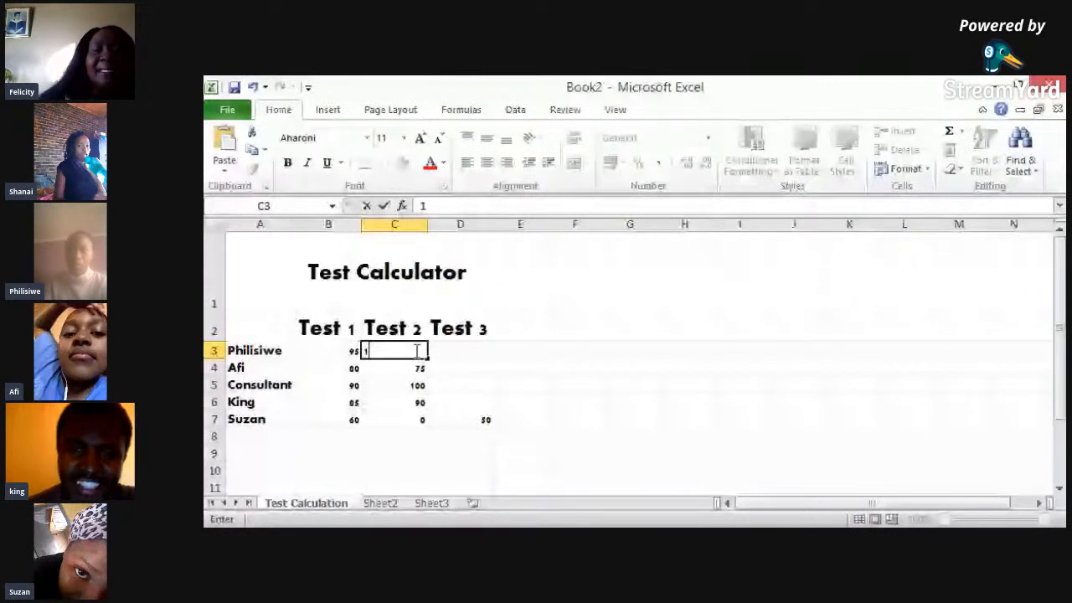
text(00)
key(Return)
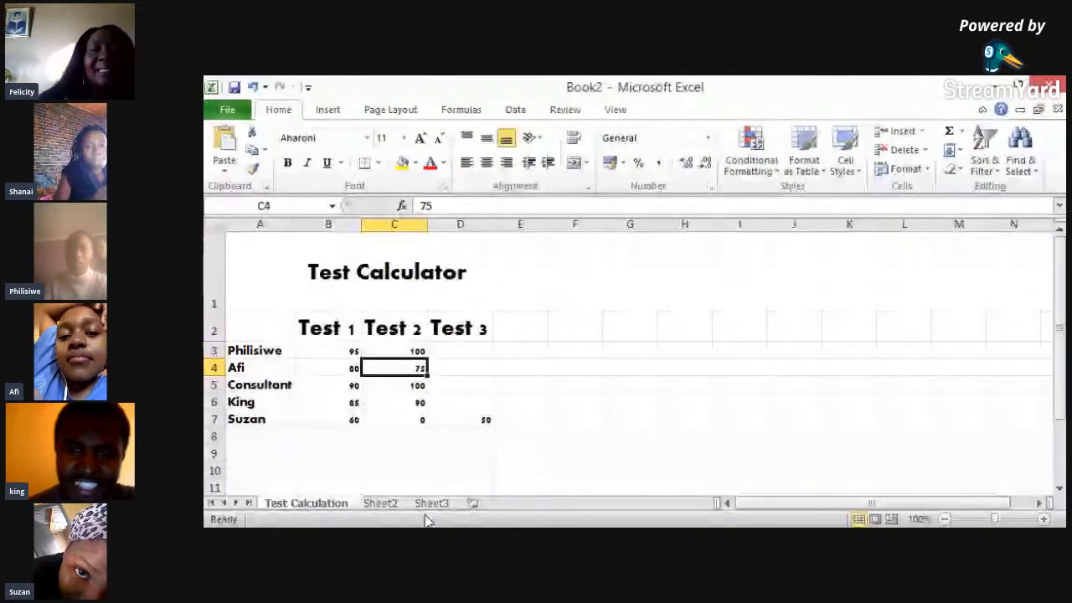
Enter the Test 3 scores for the first four participants: 0 in D3, 0 in D4, 100 in D5 and 0 in D6
click(470, 352)
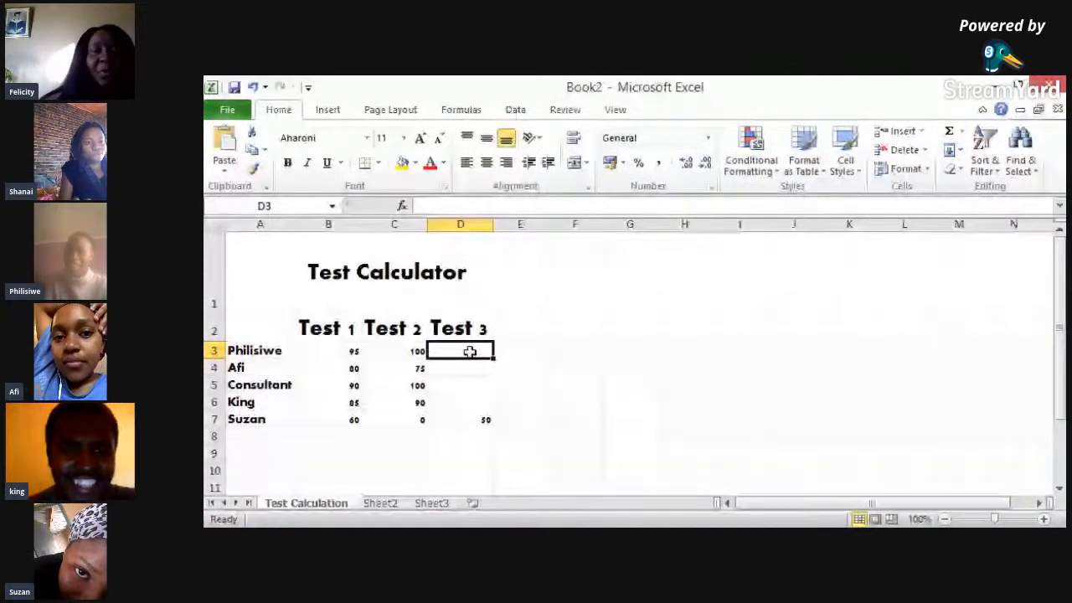
text(0)
key(Return)
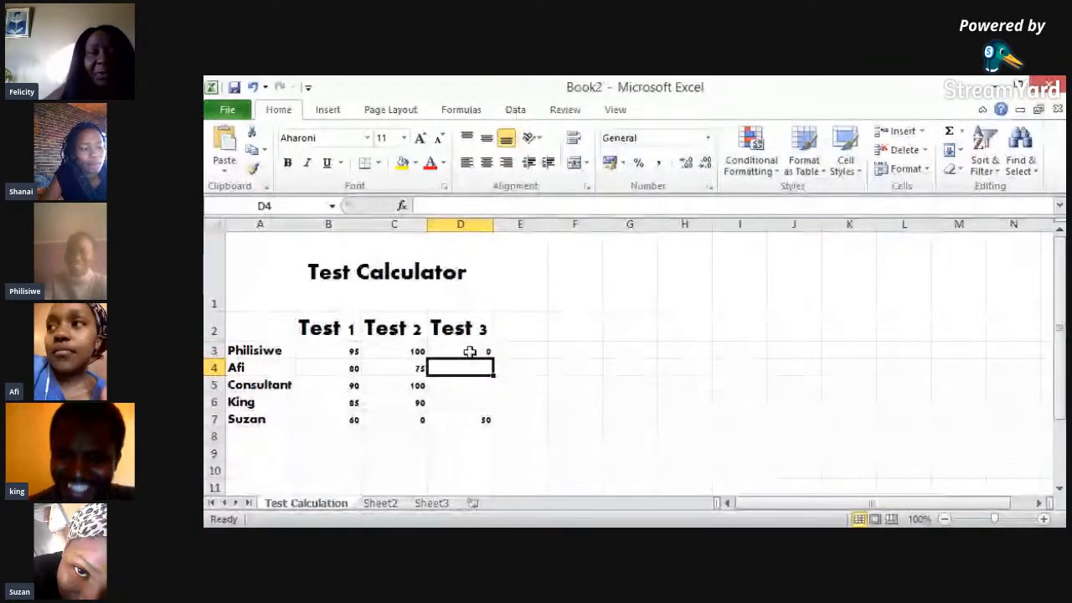
text(0)
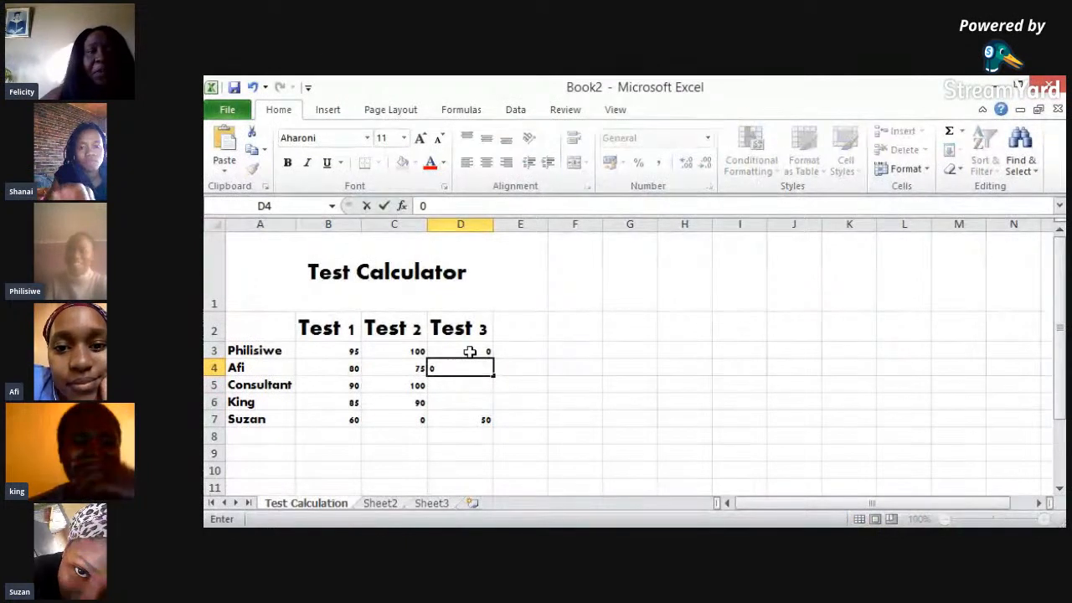
key(Return)
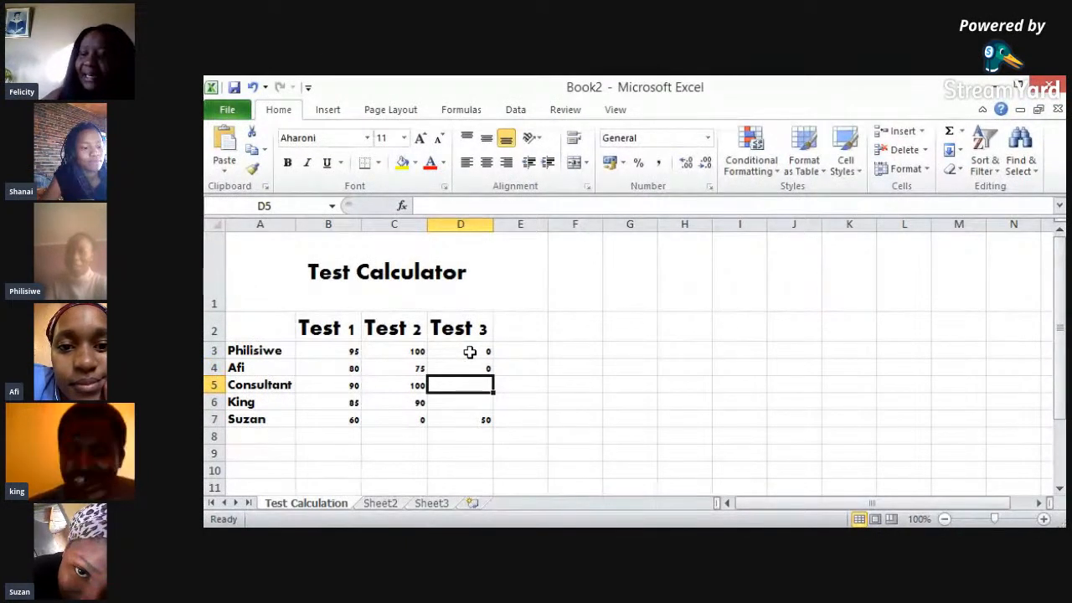
text(100)
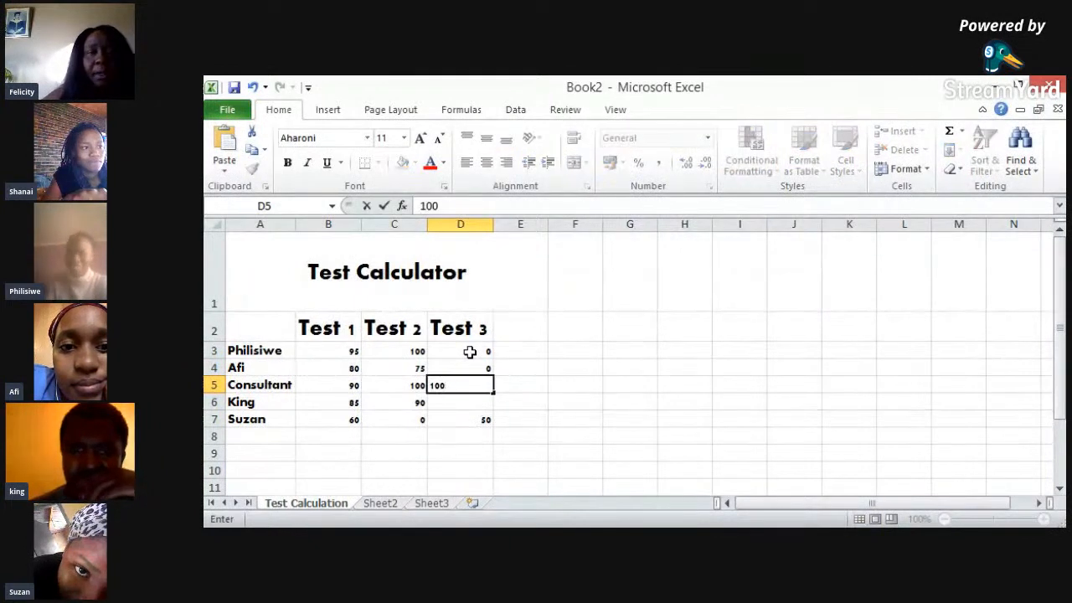
key(Return)
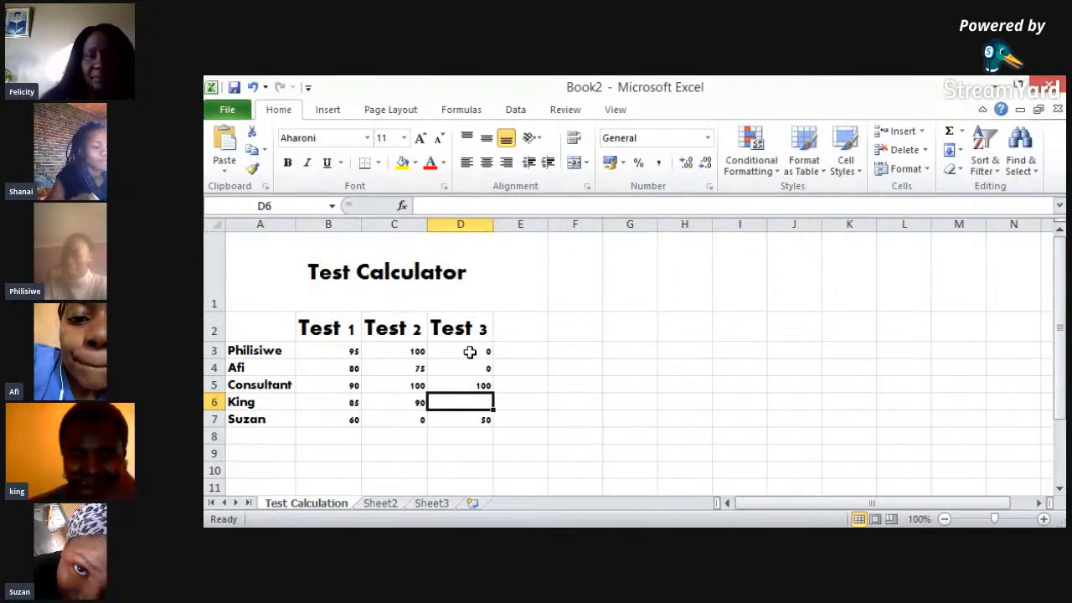
text(0)
key(Return)
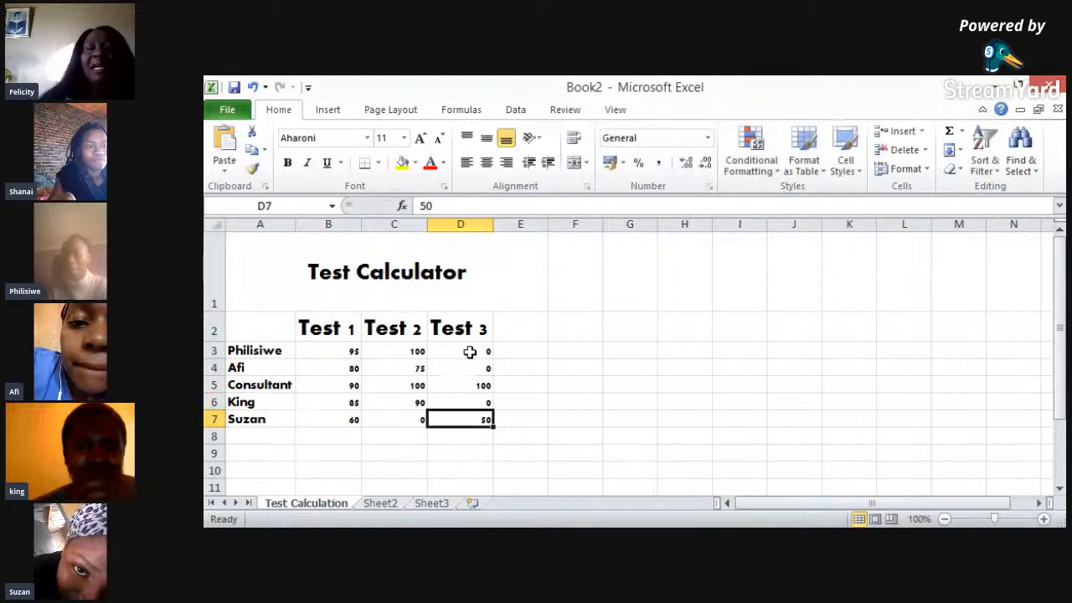
Add the heading Final Mark in cell E2 and autofit column E to its width
click(524, 327)
text(Fi)
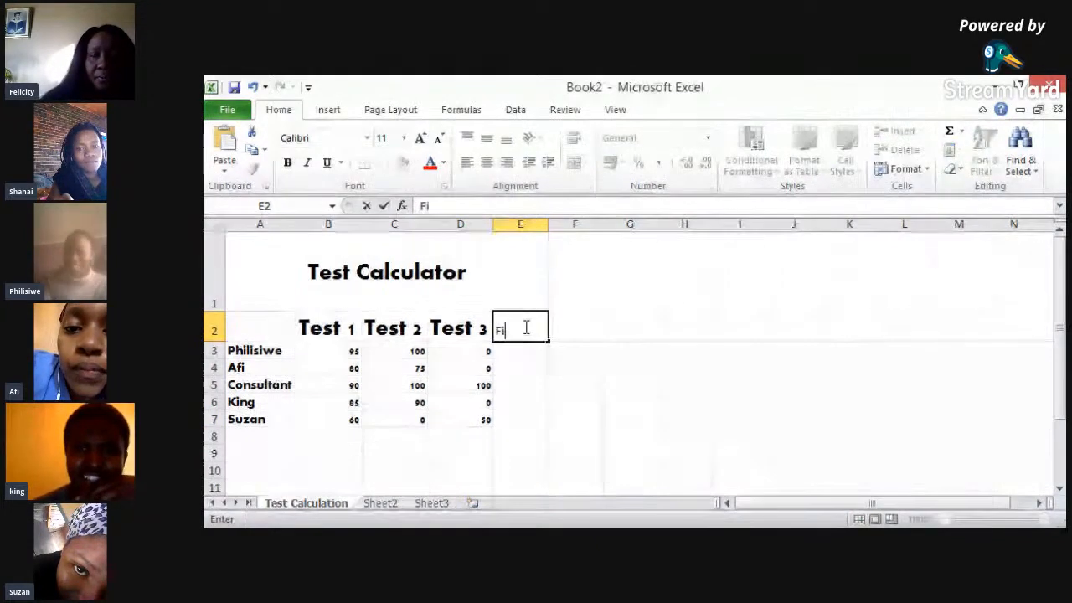
text(nal)
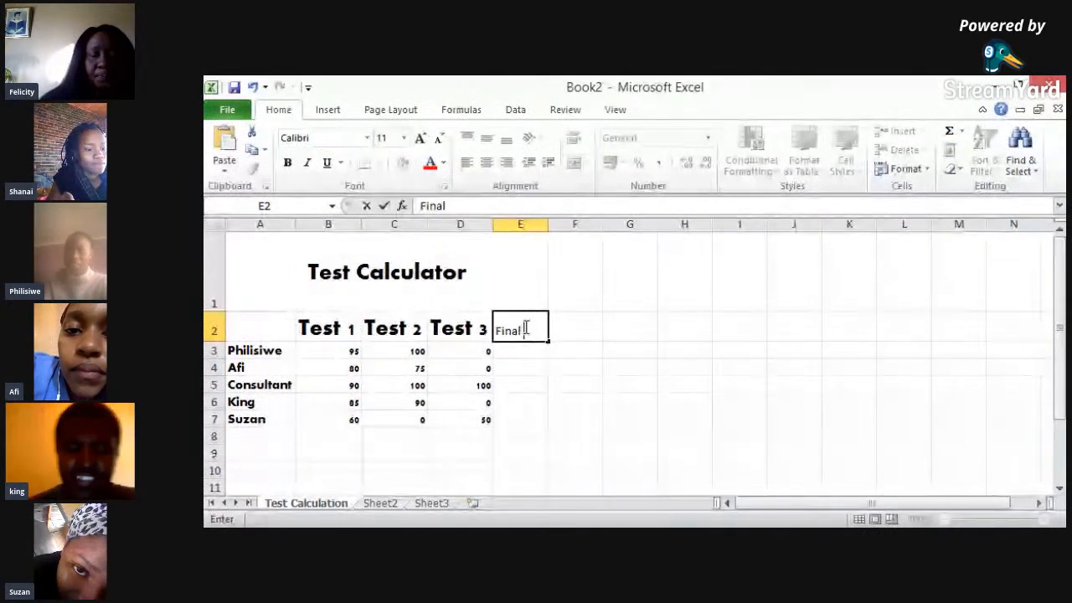
text( MArk)
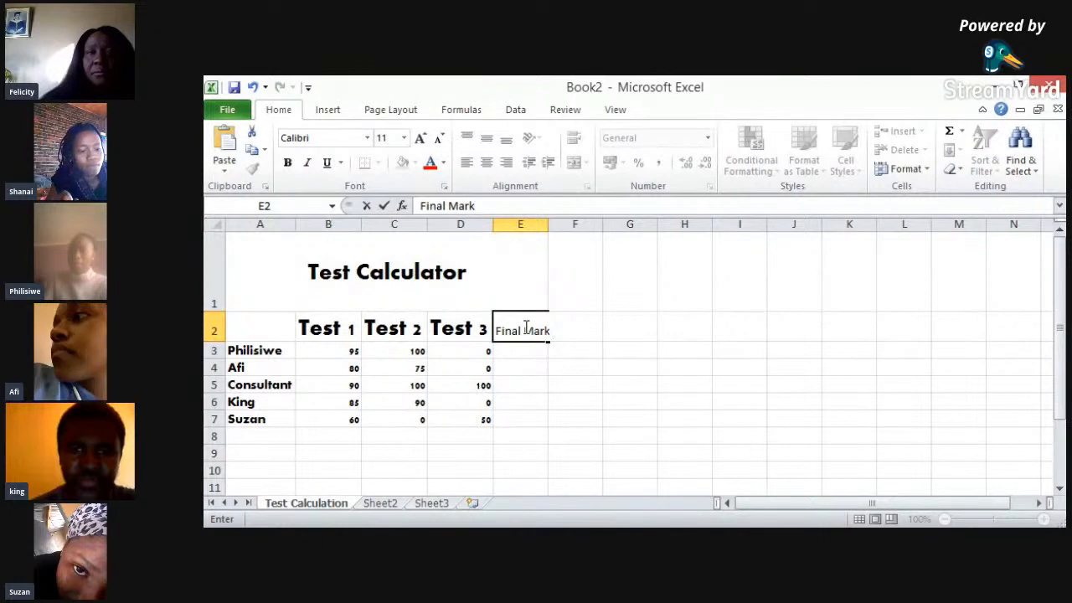
key(Return)
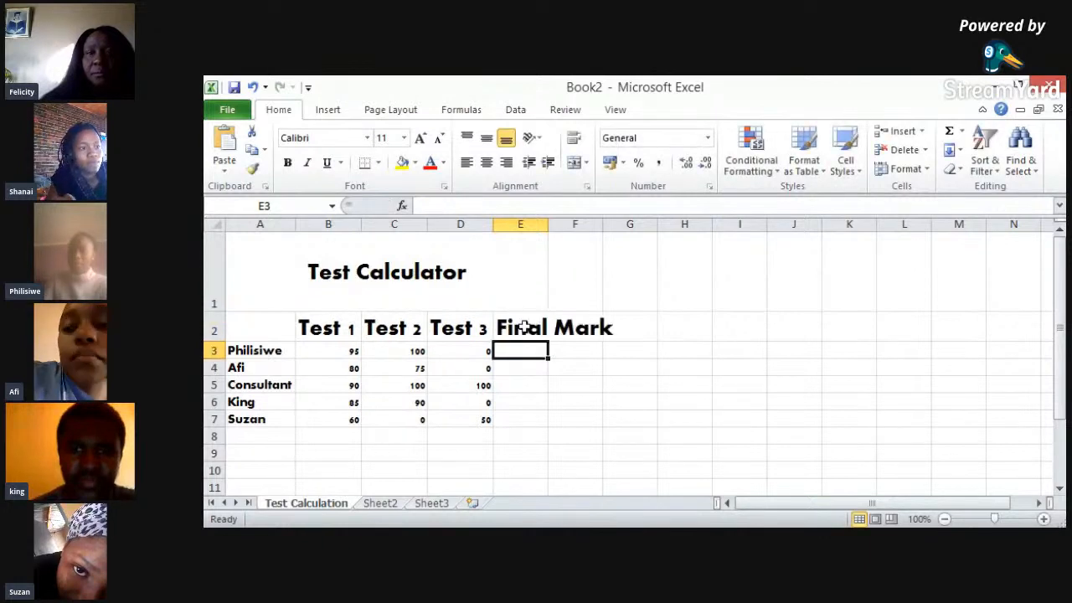
double_click(549, 224)
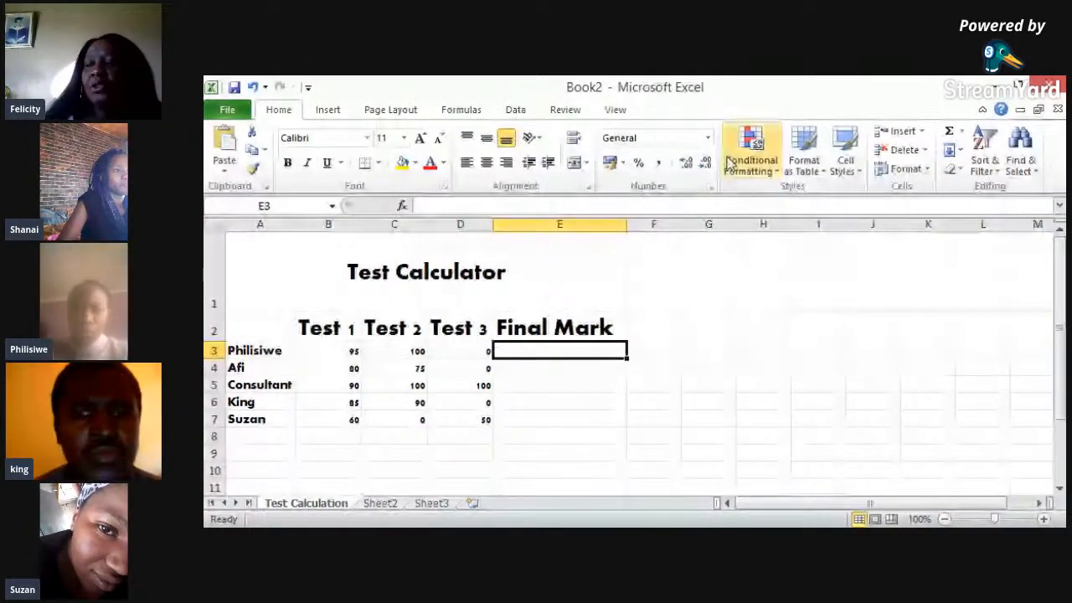
Average the first participant's three scores in E3 with =AVERAGE(B3:D3) and fill the formula down to E7
click(960, 132)
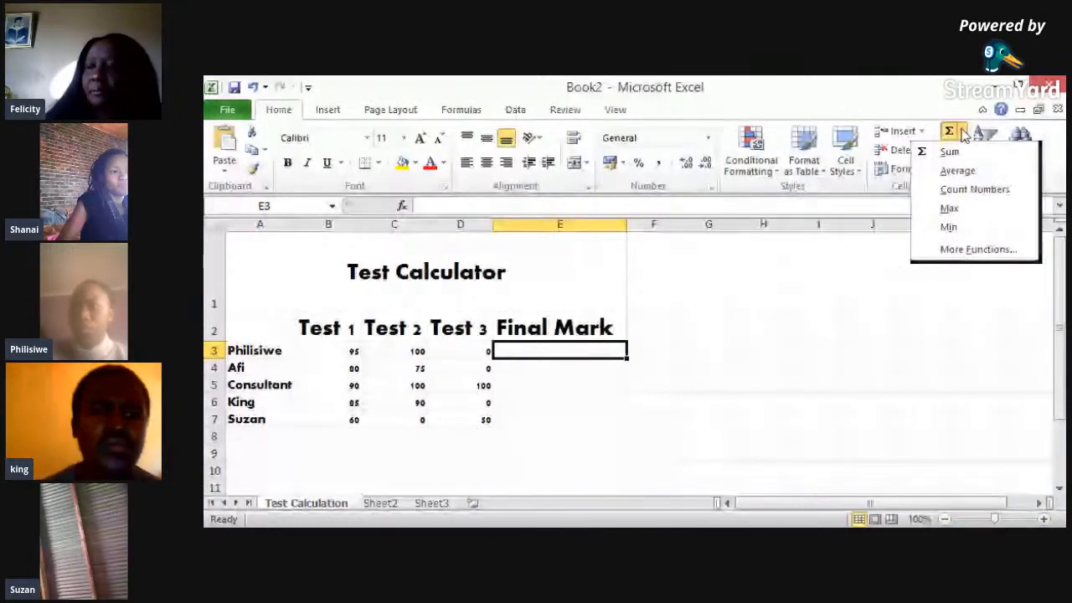
click(802, 104)
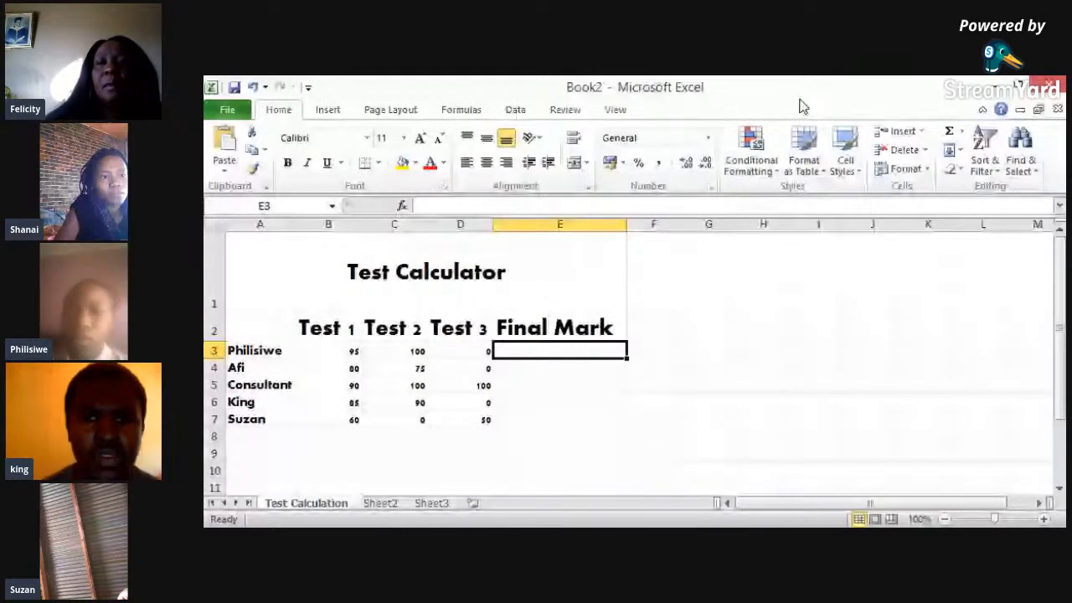
click(962, 131)
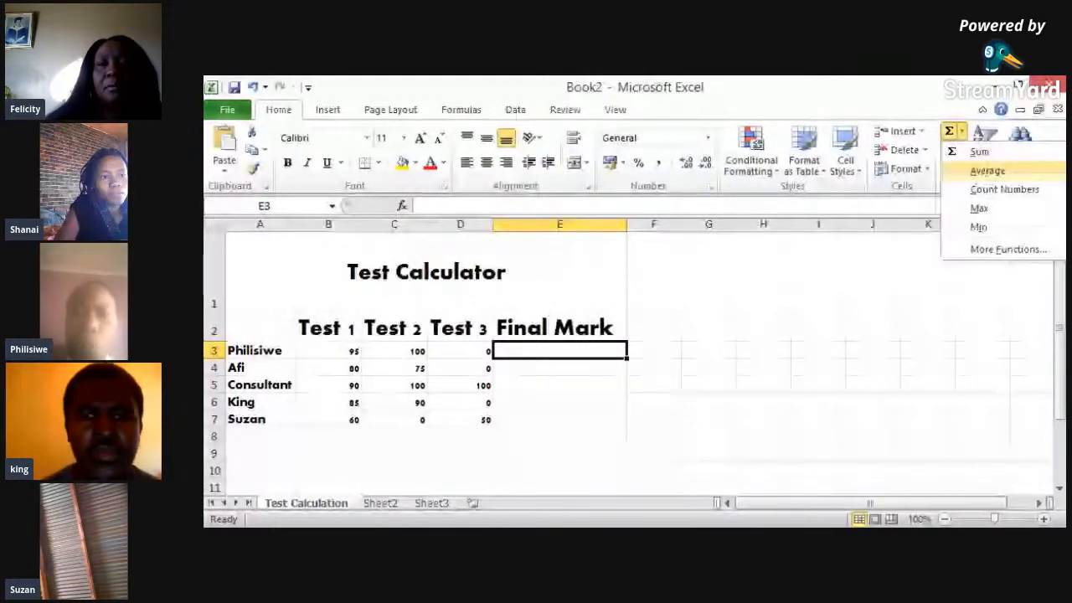
click(988, 170)
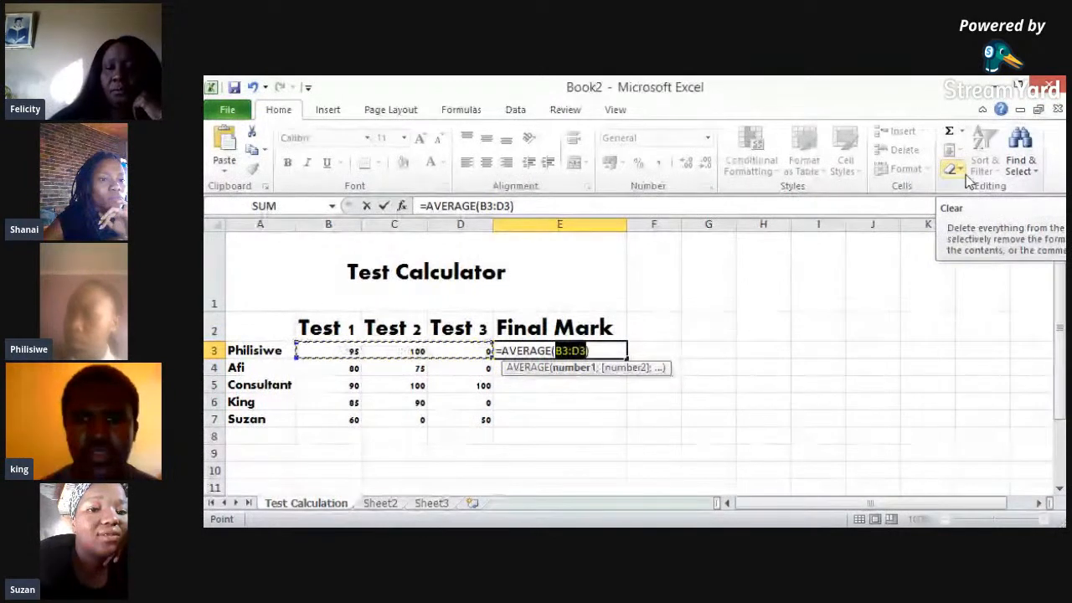
key(Return)
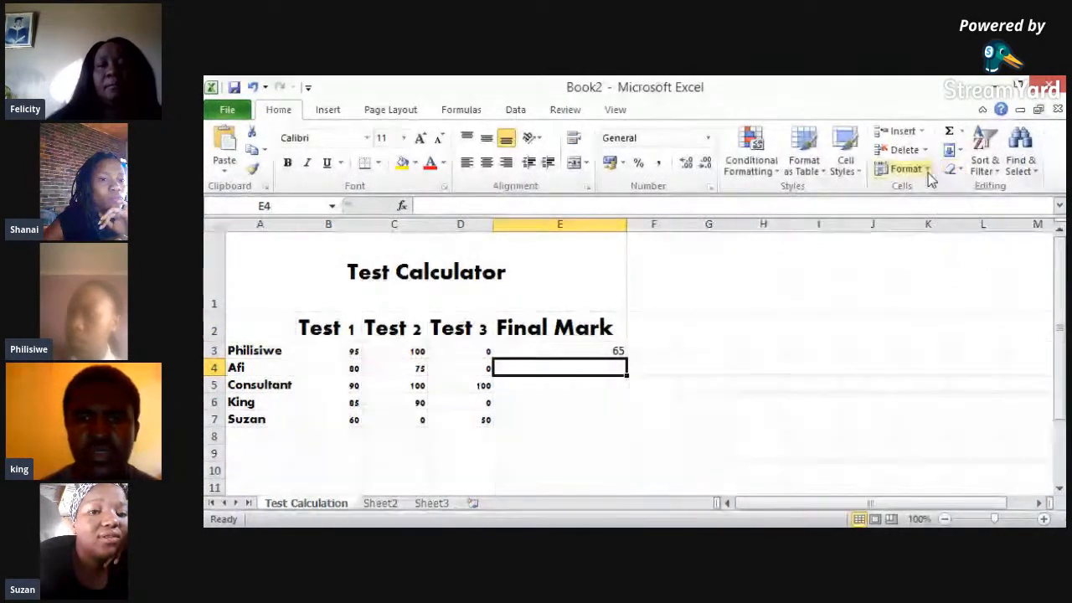
click(617, 351)
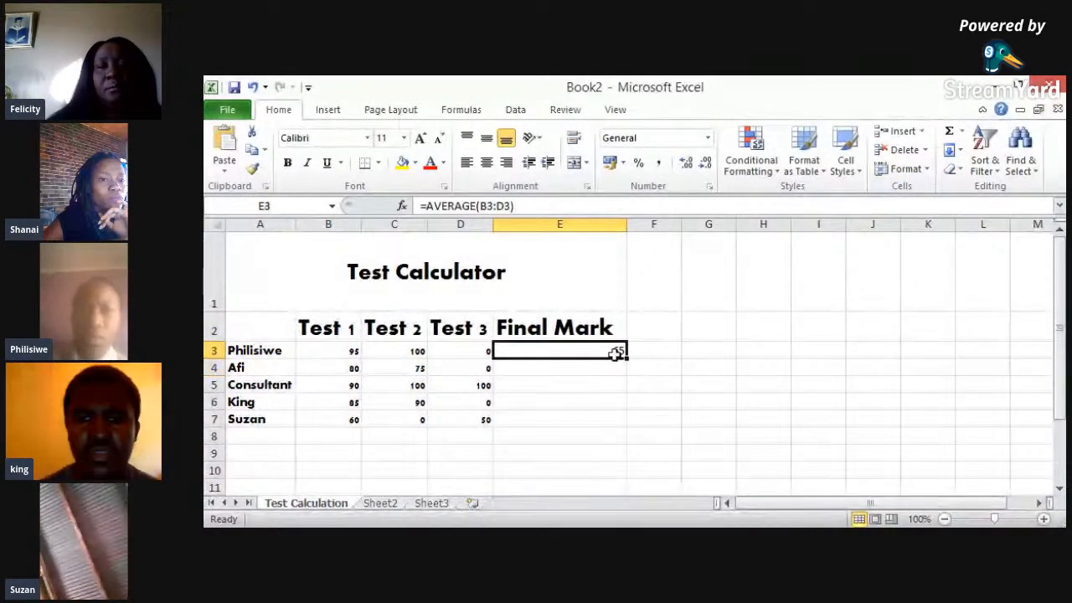
drag(629, 362, 635, 430)
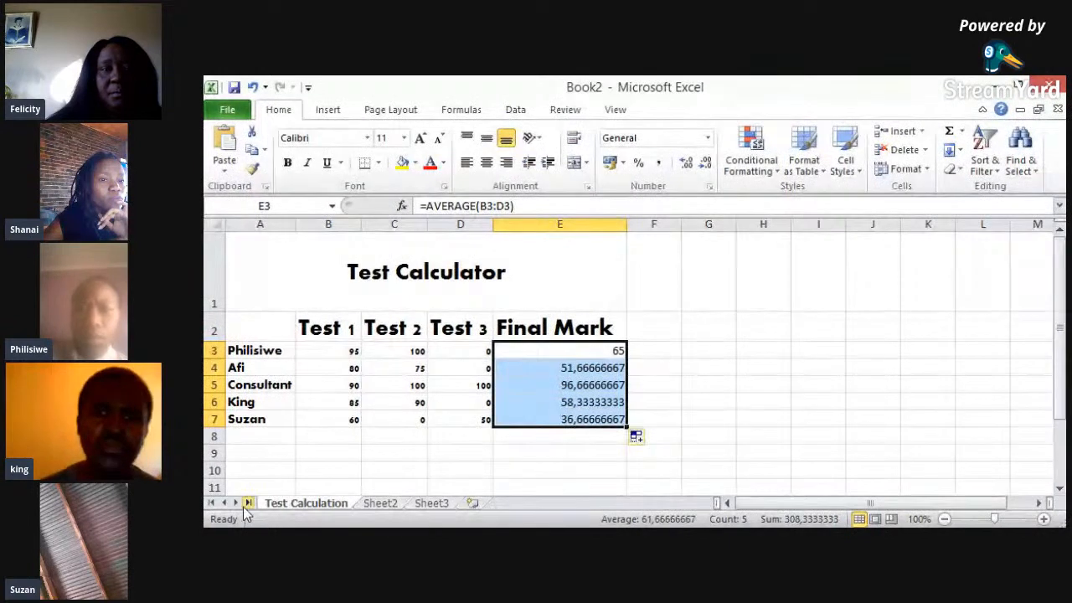
Enter the row label Average in cell A9 below the participant list
click(257, 452)
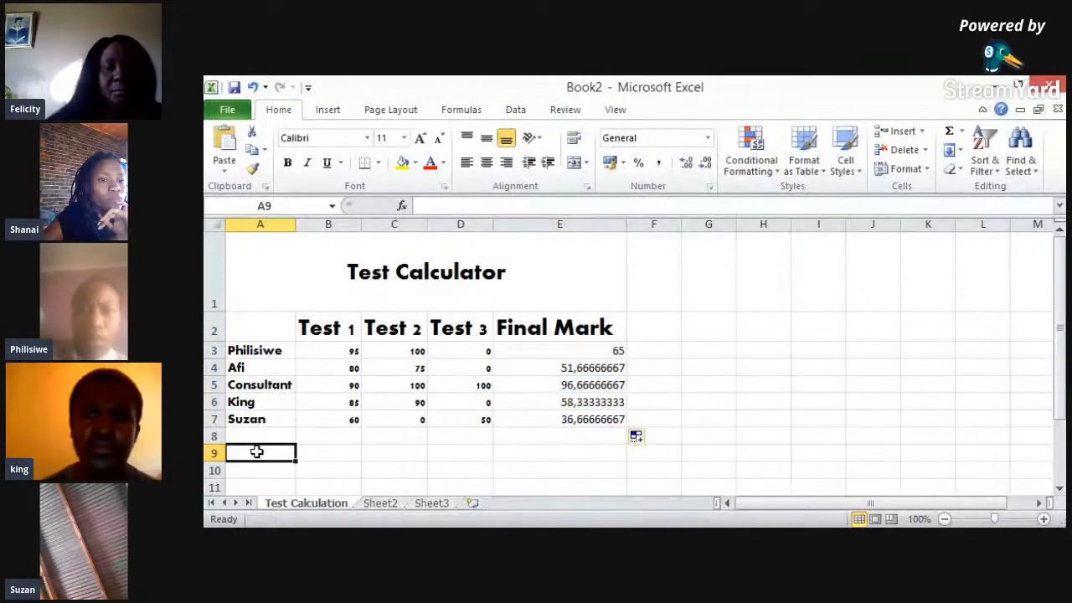
text(Average)
key(Return)
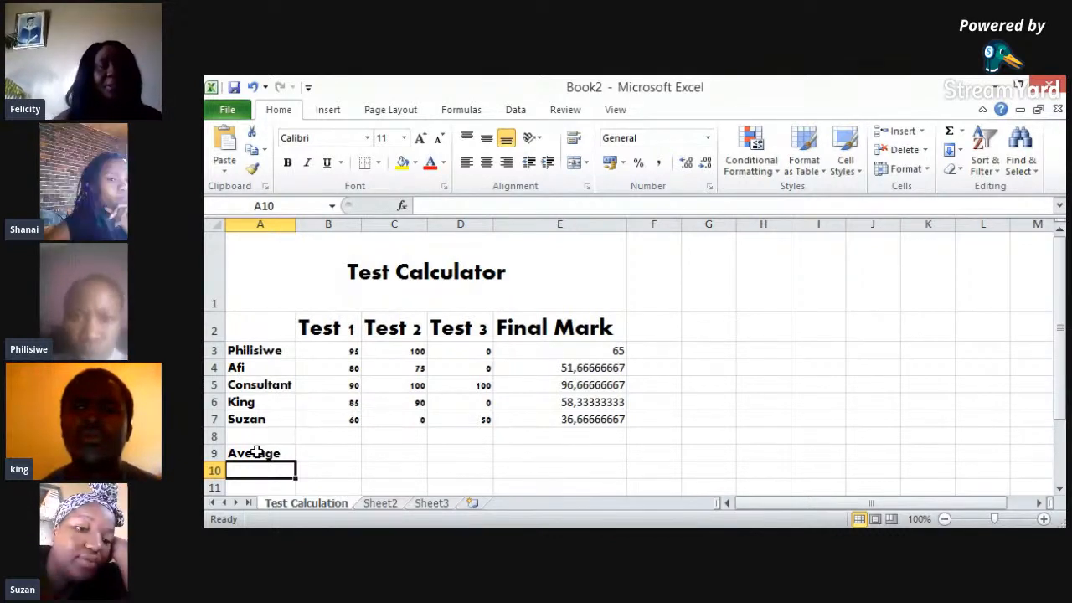
key(alt+Tab)
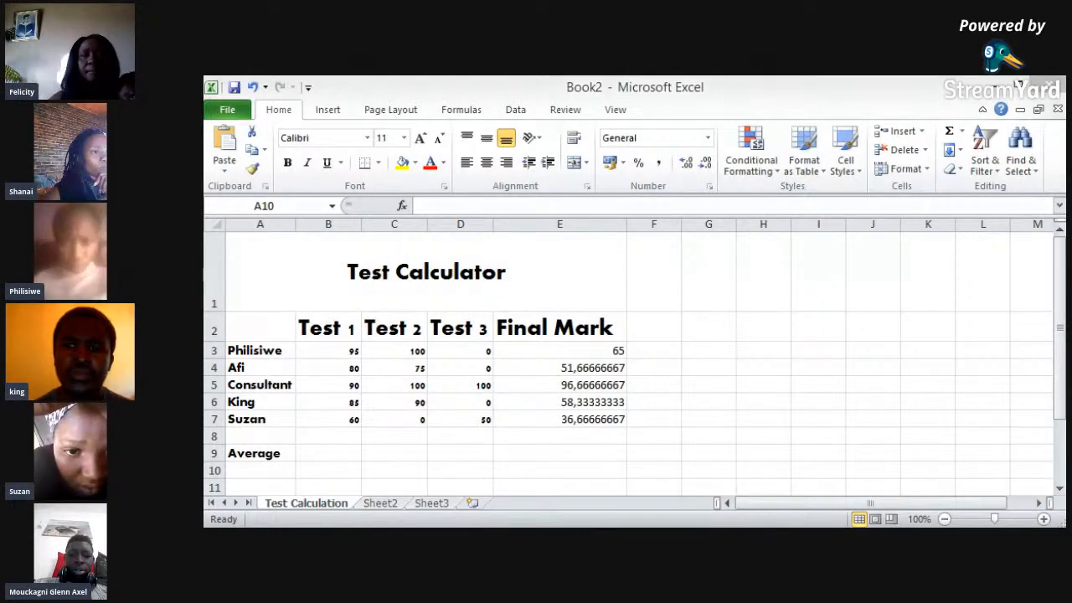
key(alt+Tab)
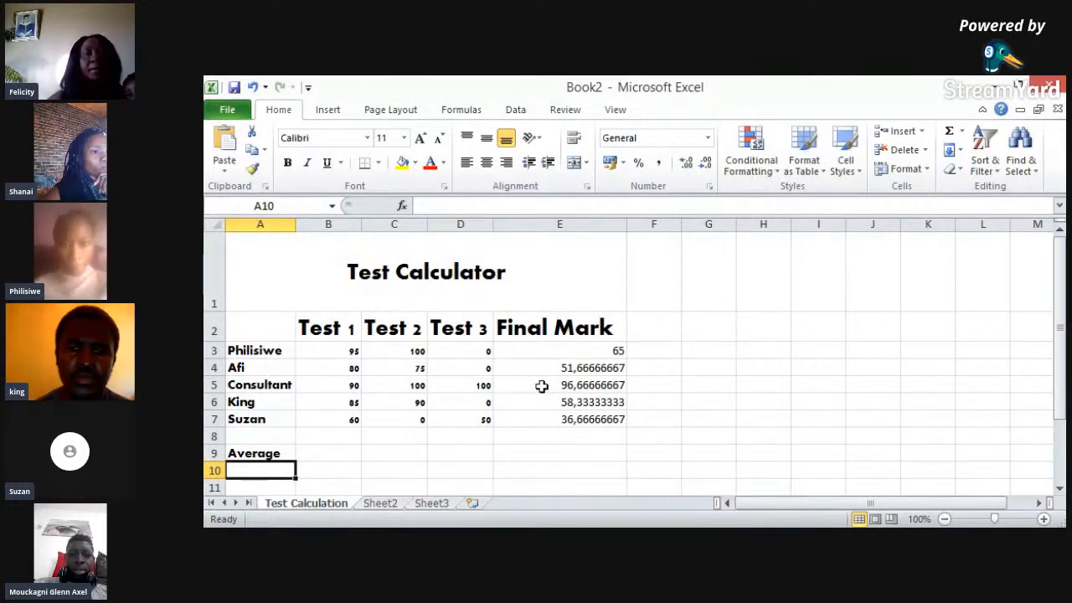
click(329, 451)
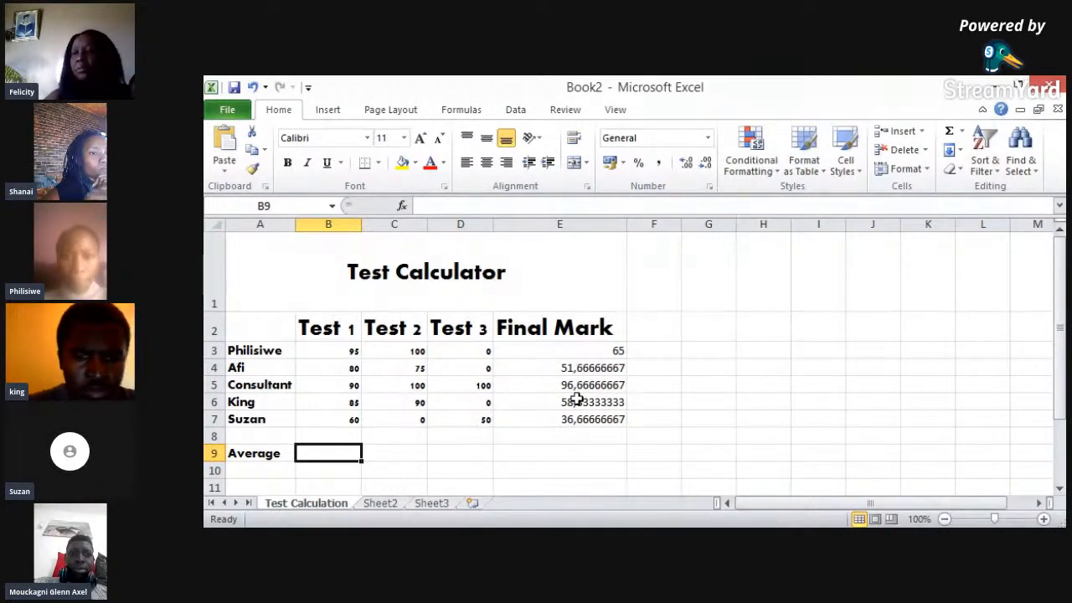
Clear the average formulas from the Final Mark cells E3 to E7
click(582, 351)
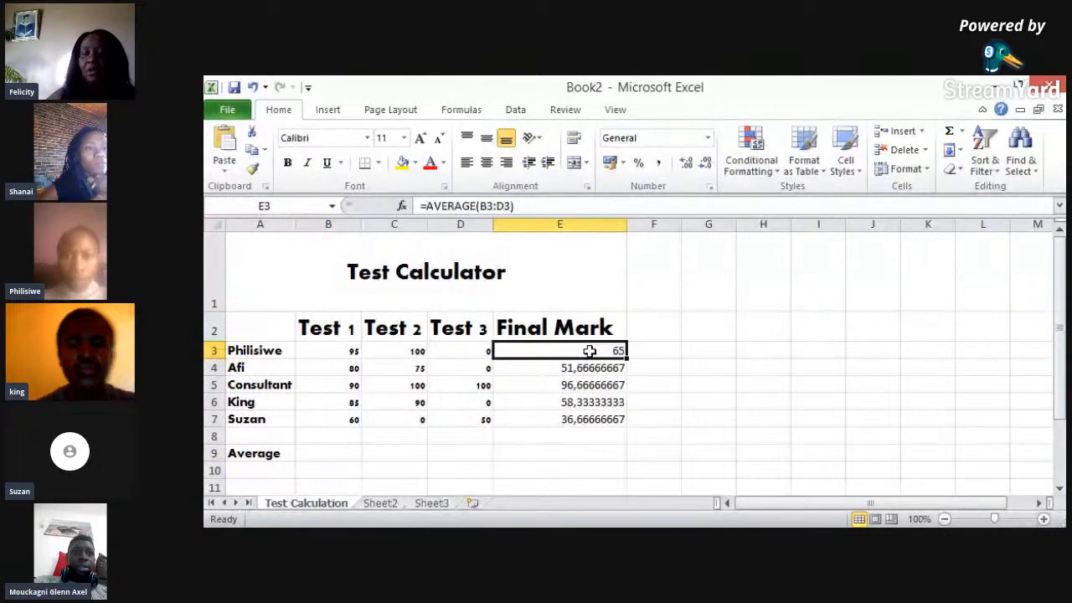
key(shift+Down)
key(shift+Down)
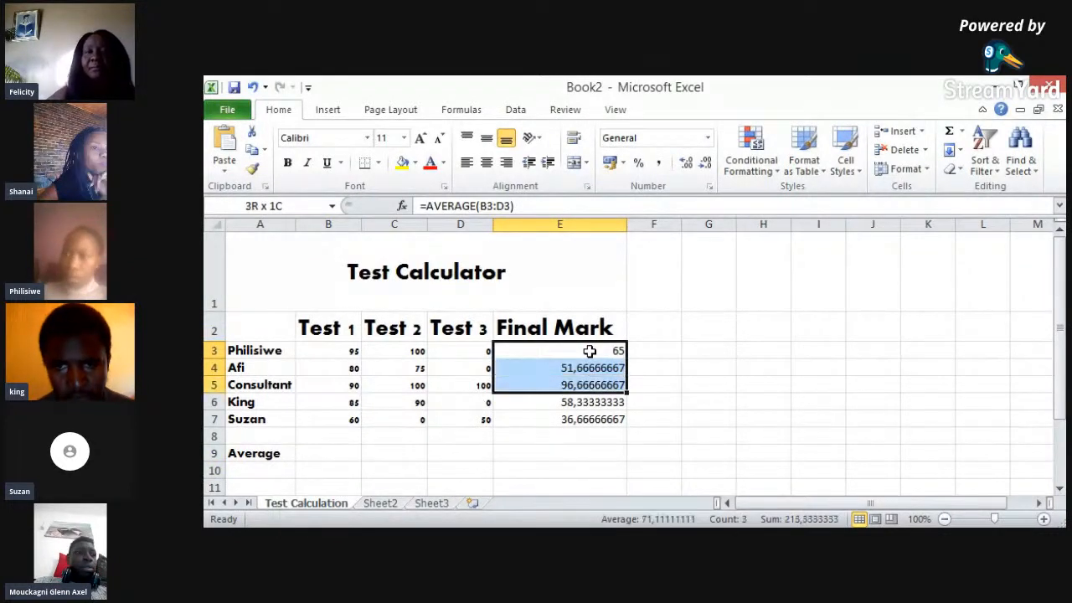
key(shift+Down)
key(shift+Down)
key(Delete)
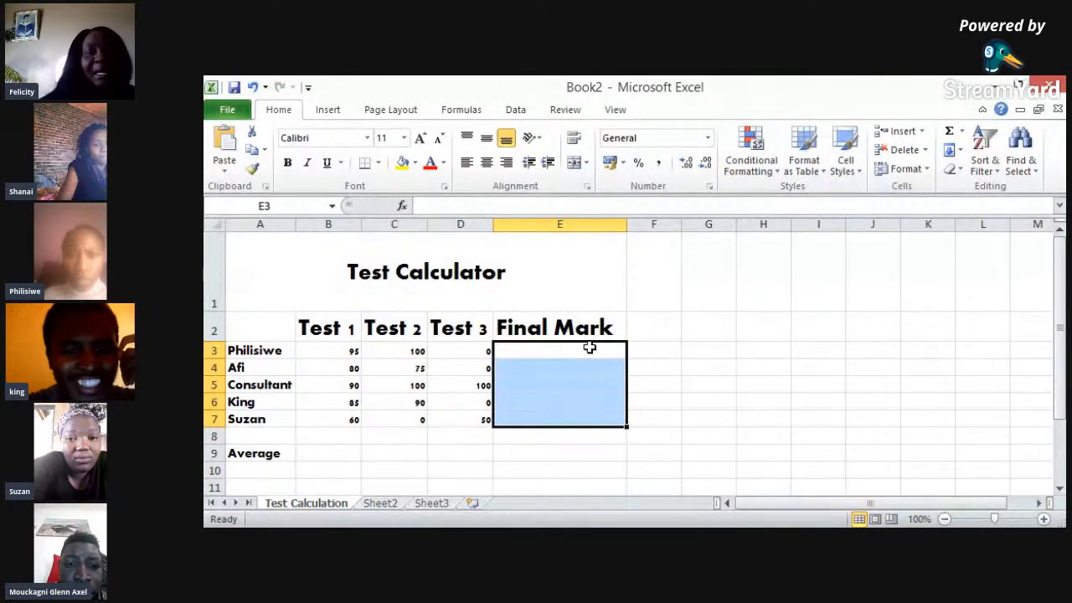
Enter the formula =(B3+C3+D3)/3 in cell E3 to calculate the first participant's final mark
click(584, 352)
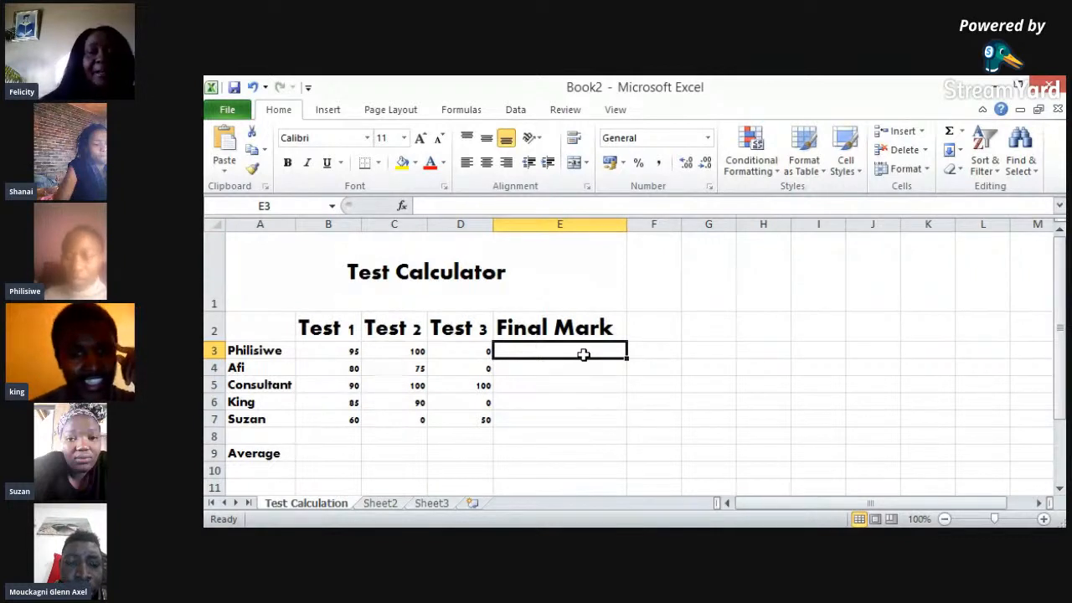
text(=)
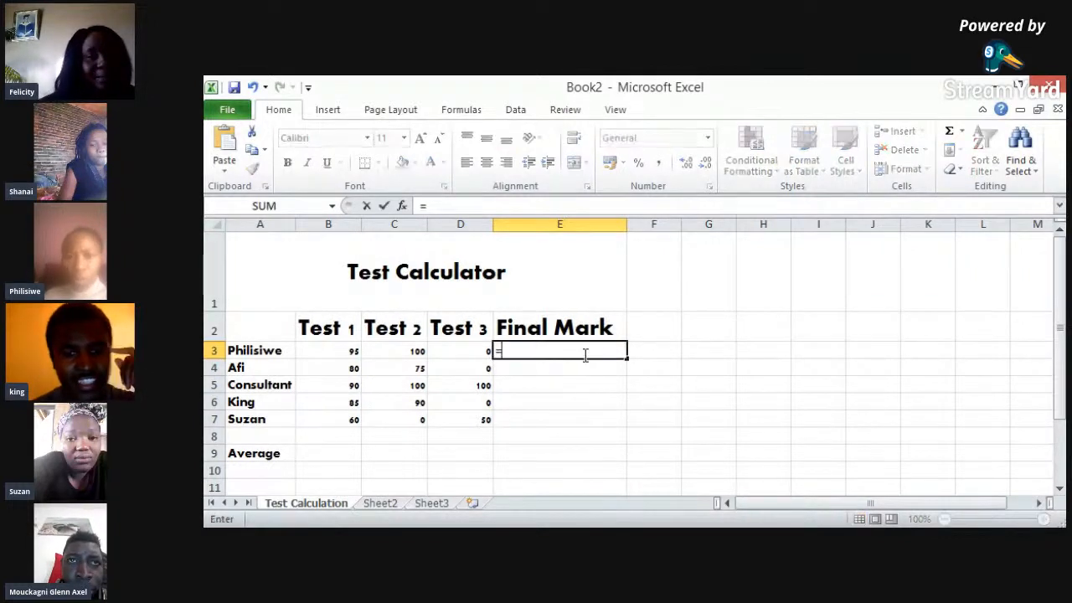
text(()
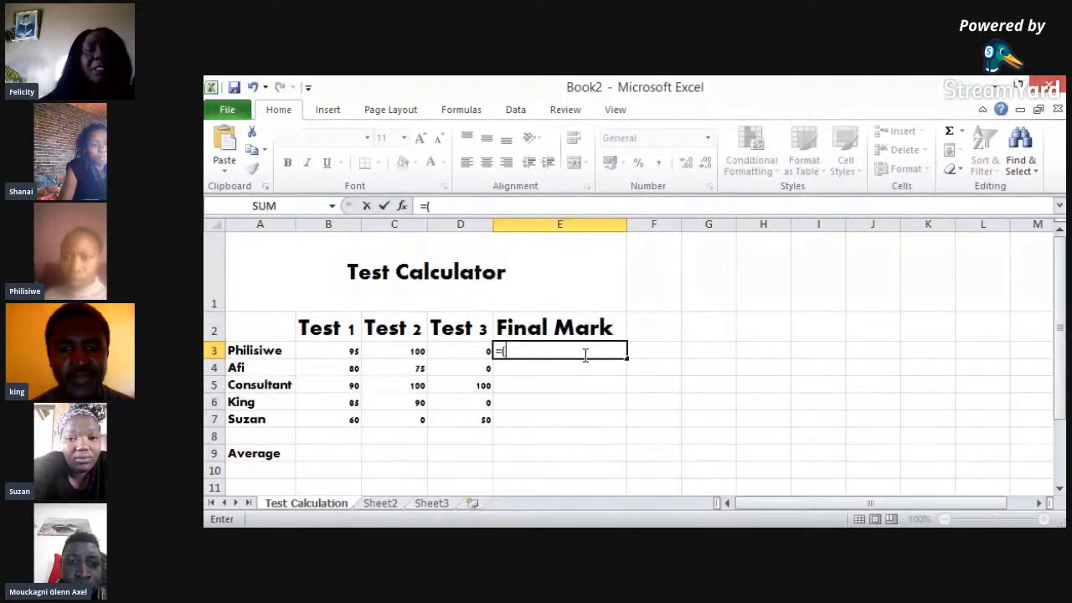
click(349, 350)
text(+)
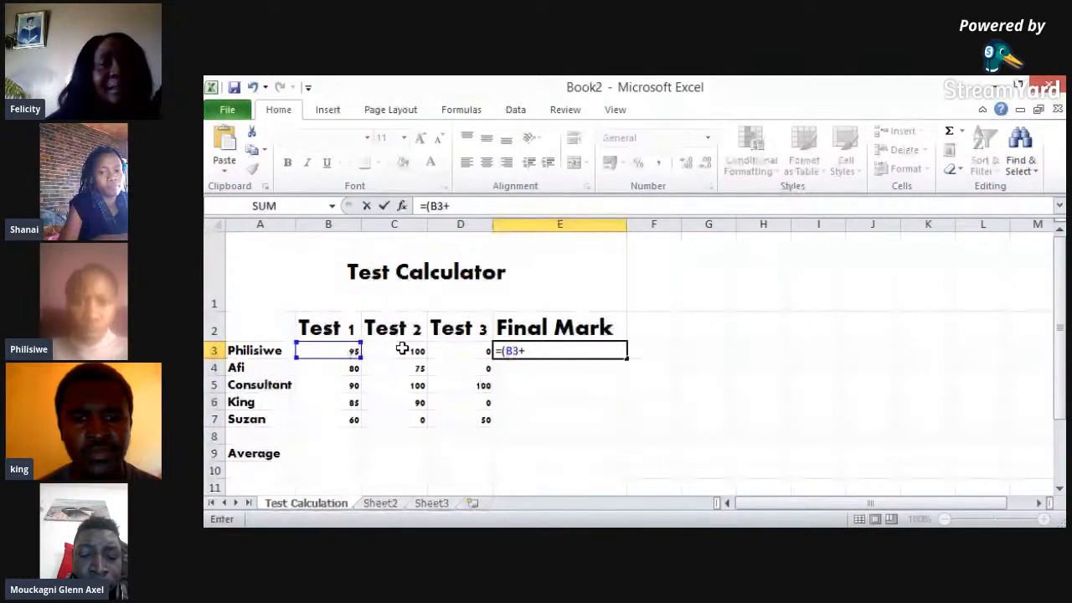
click(403, 351)
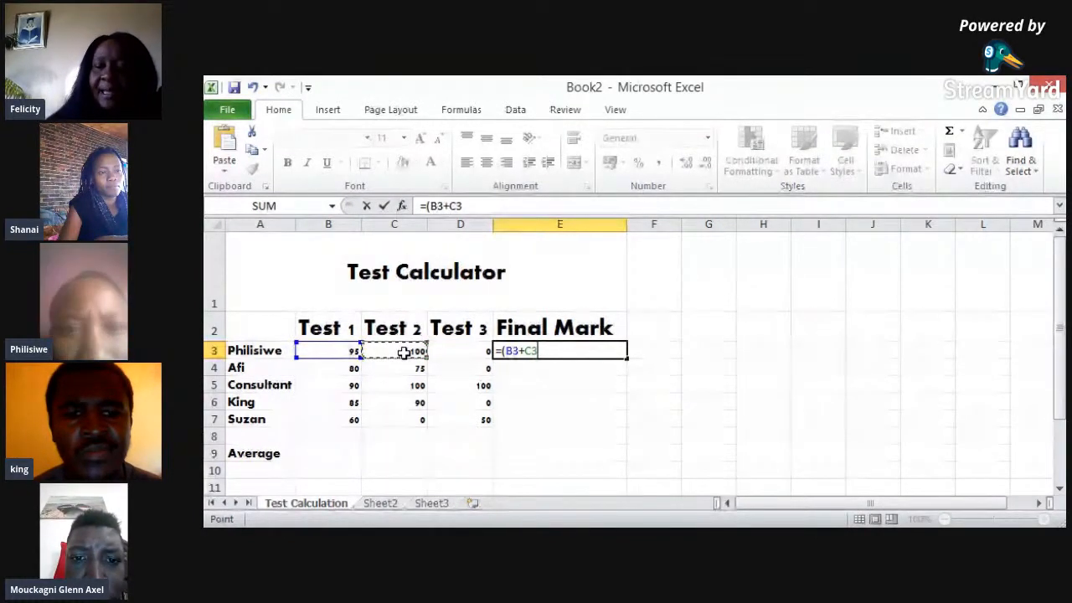
text(+)
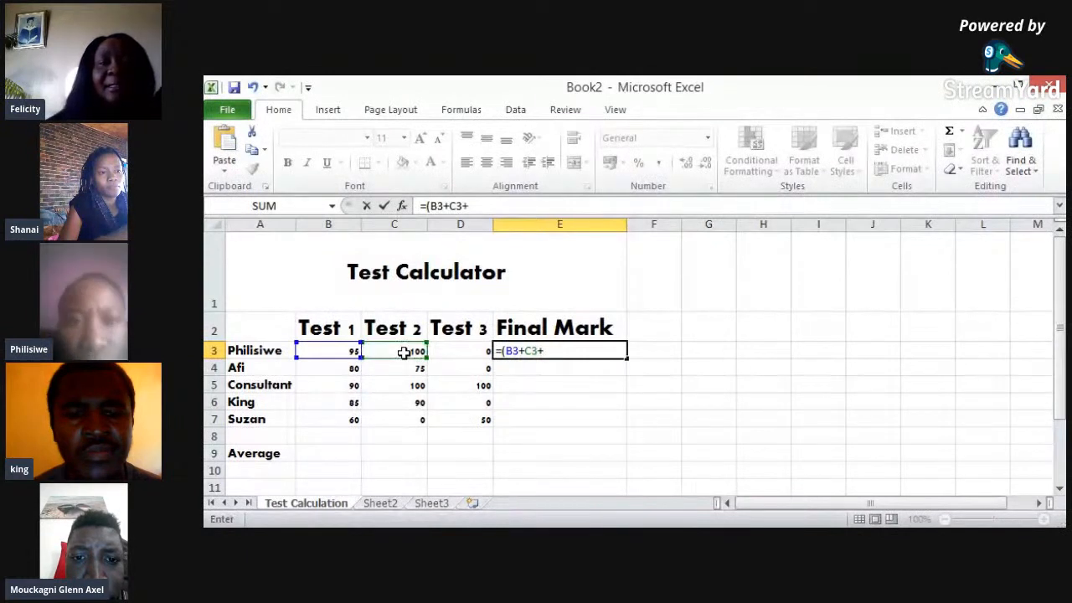
click(461, 349)
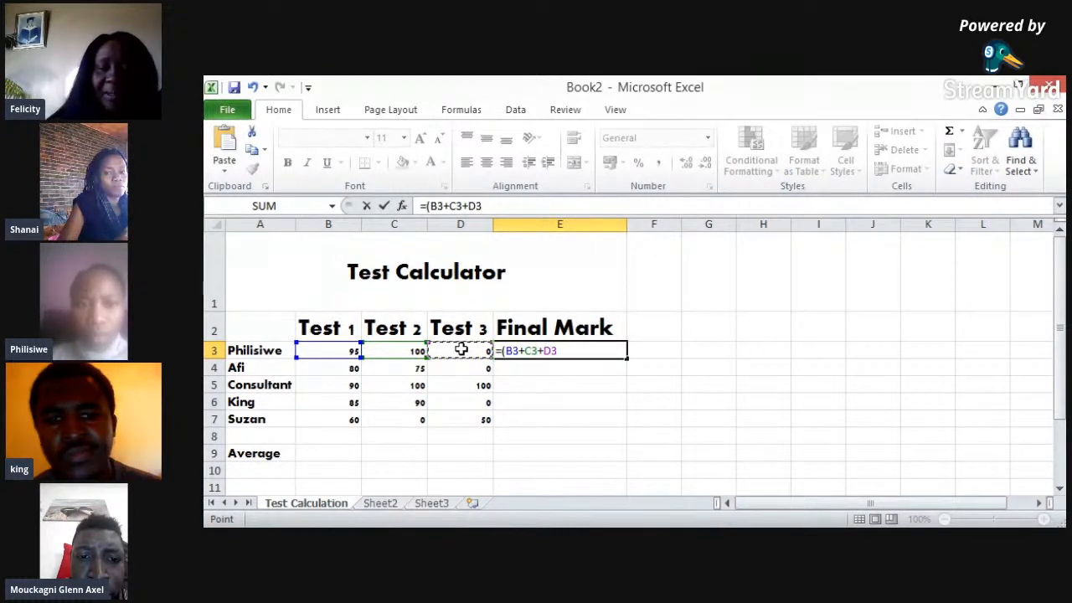
text()/)
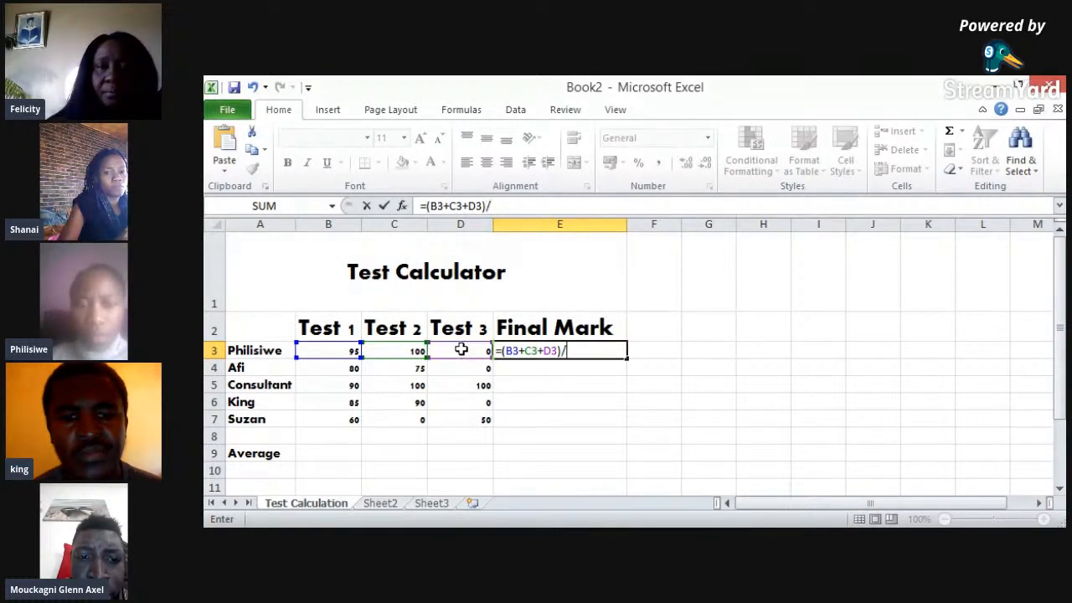
text(3)
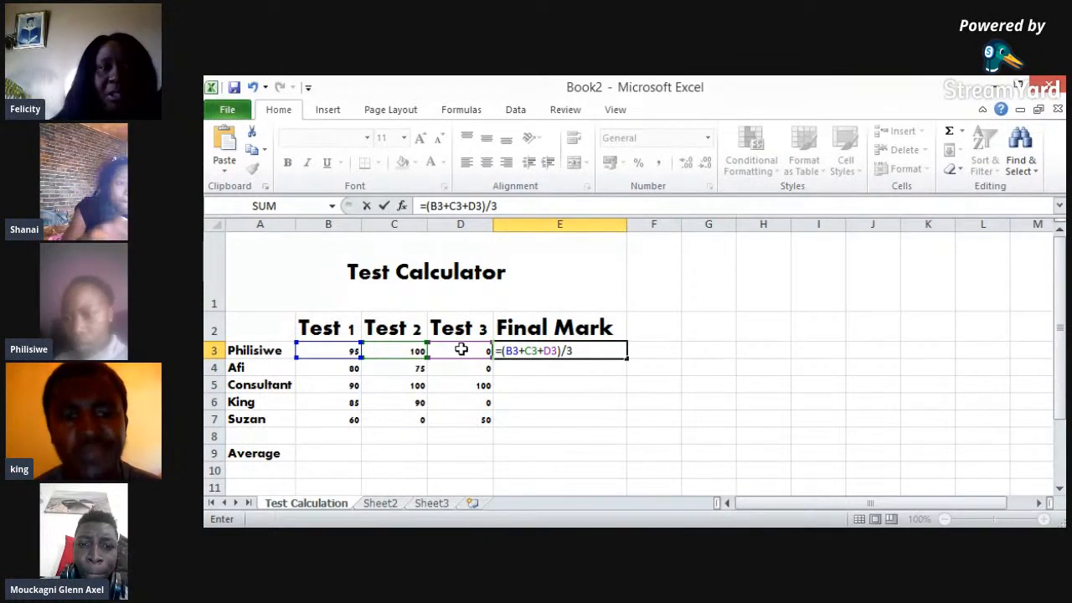
key(Return)
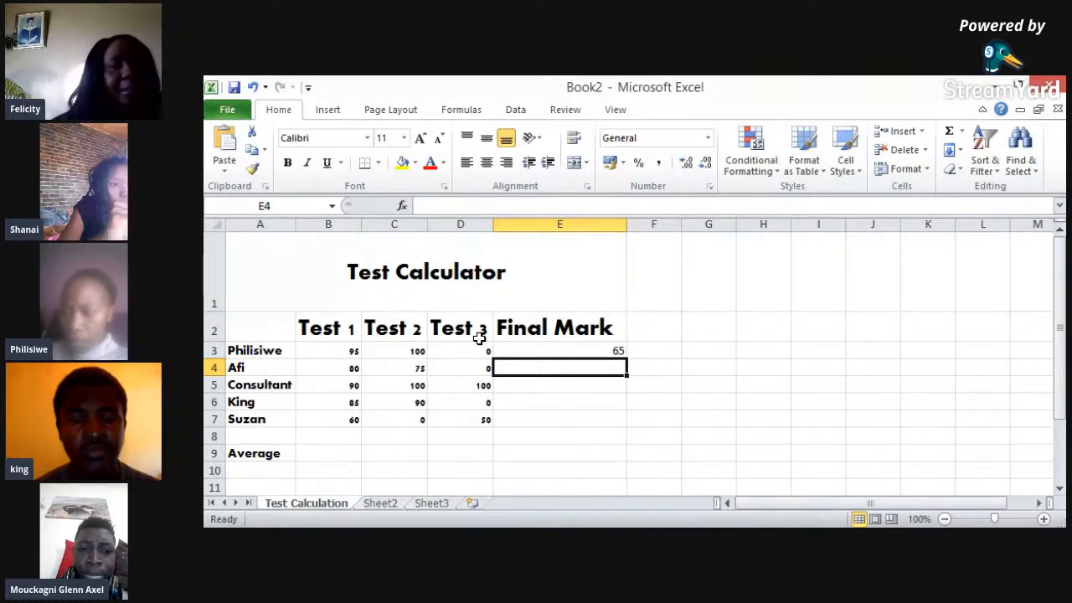
Fill the final mark formula from E3 down to E7 for the remaining participants
drag(480, 338, 551, 366)
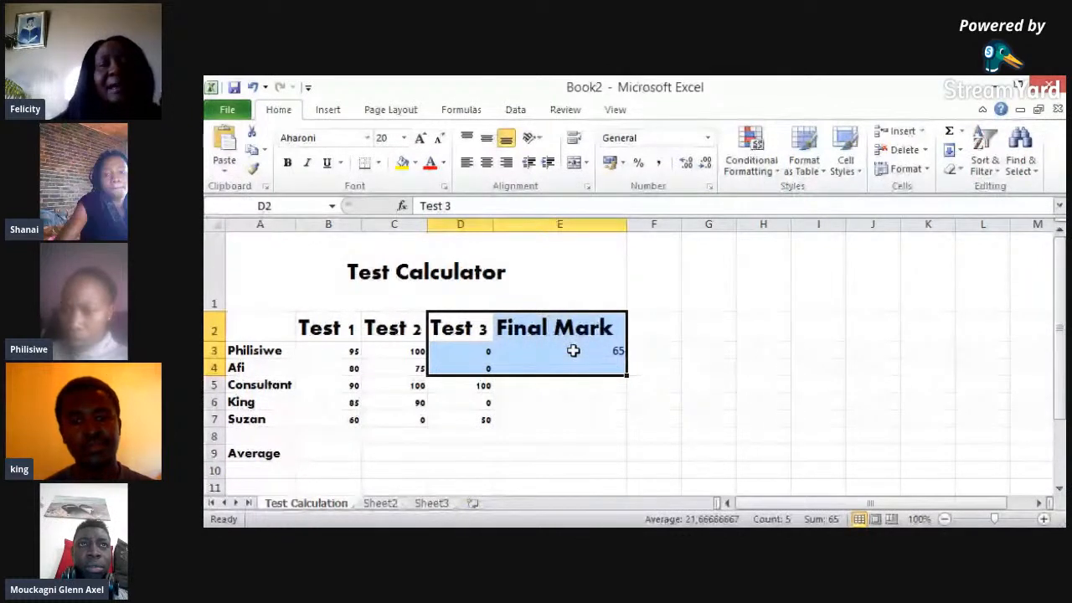
click(573, 350)
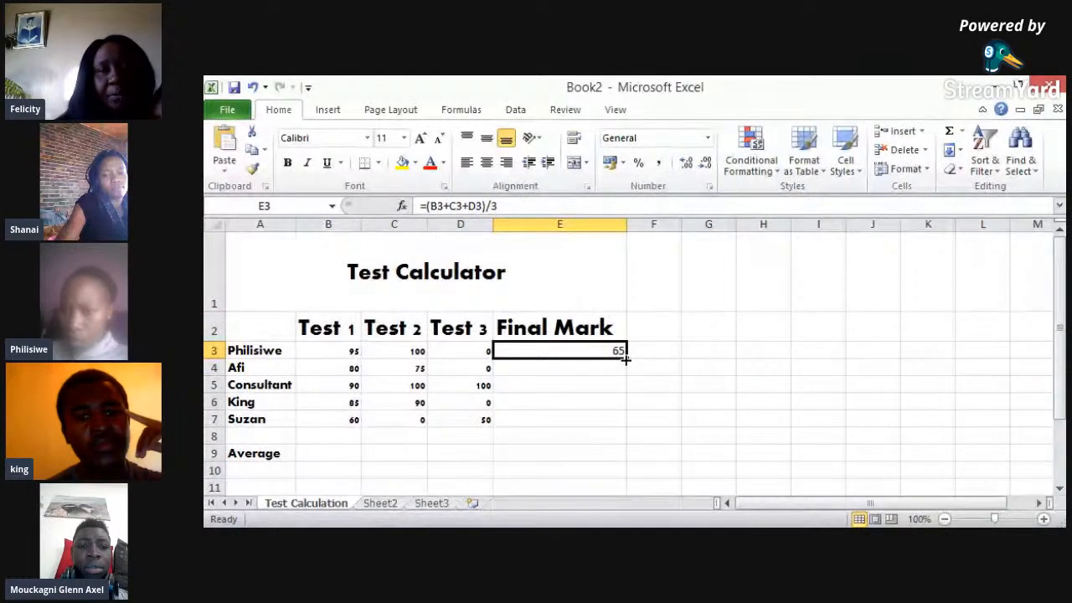
drag(625, 358, 629, 426)
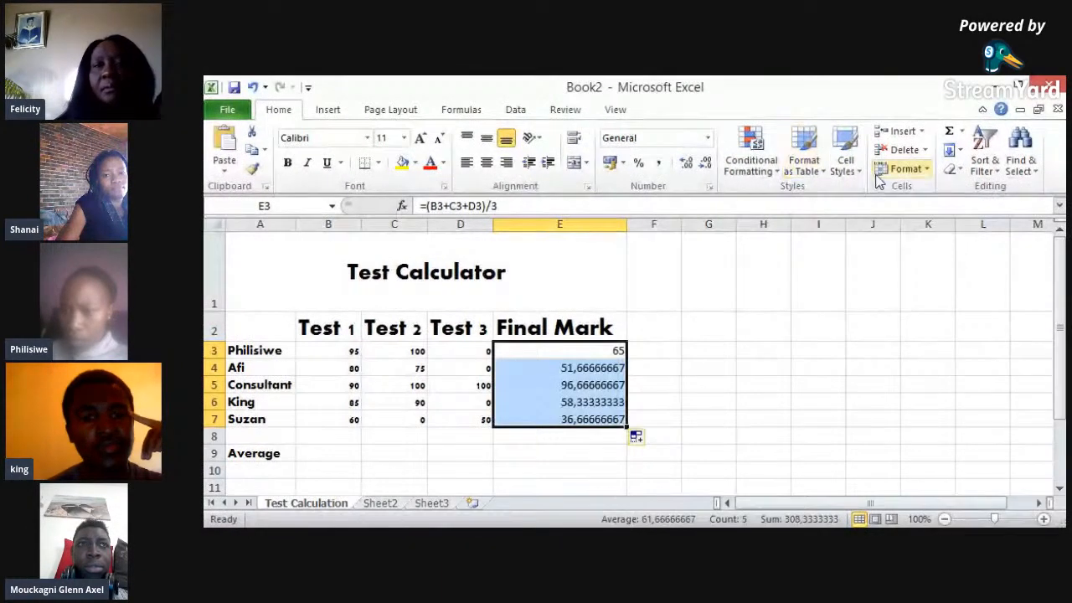
Reduce the final marks in E4 to E7 to whole numbers with no decimal places
click(900, 170)
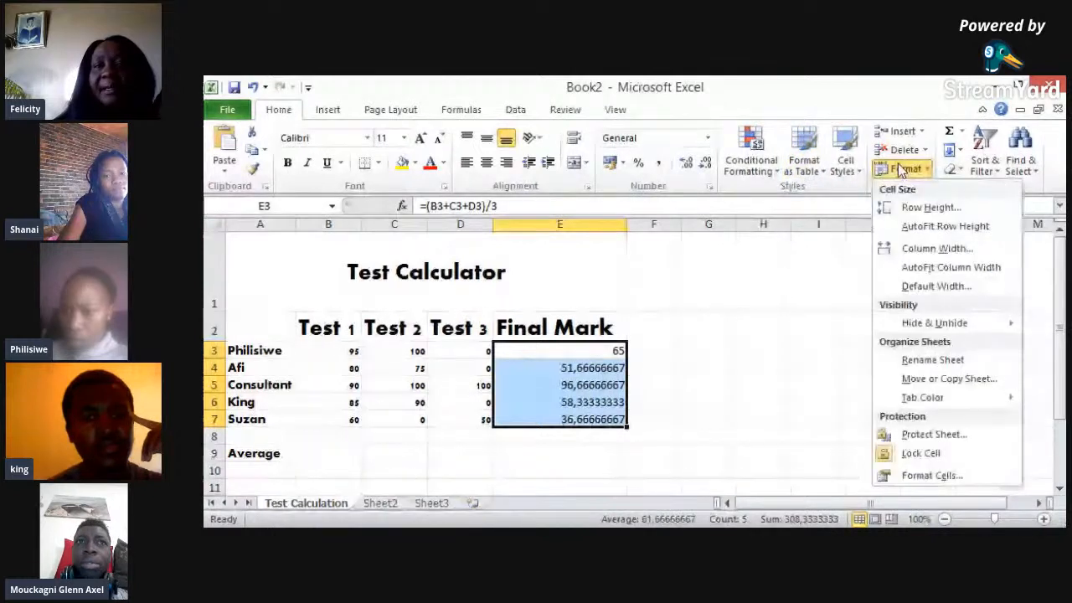
click(706, 163)
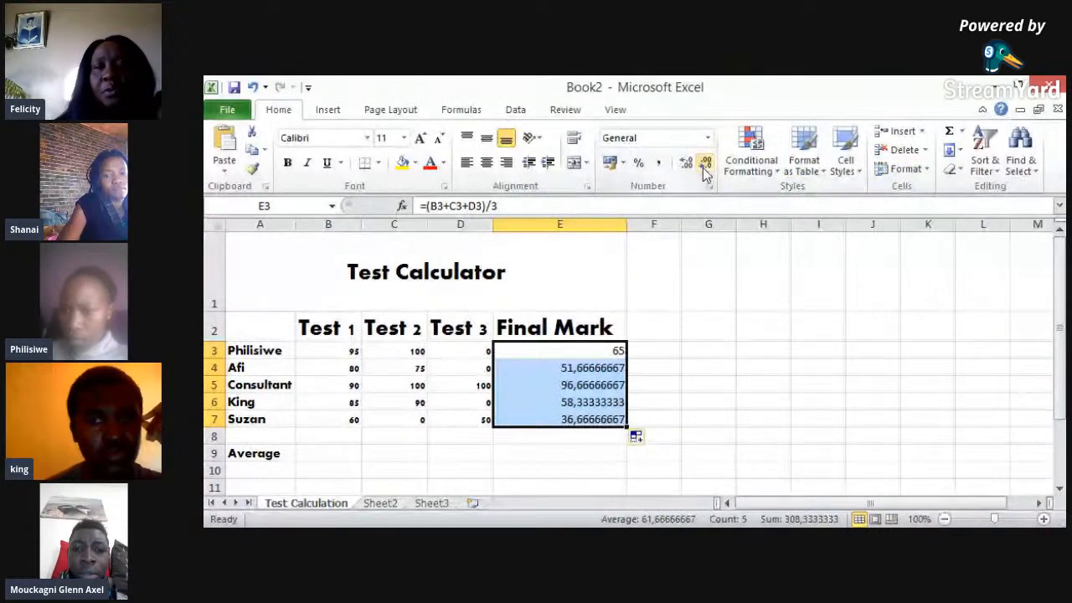
click(644, 349)
click(609, 350)
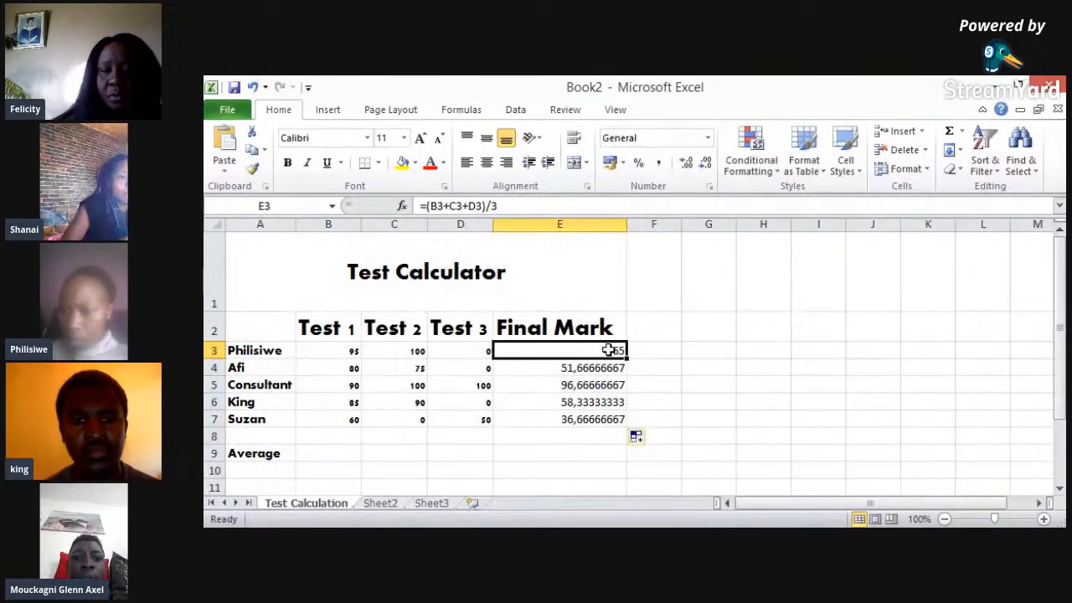
key(Down)
key(shift+Down)
key(shift+Down)
key(shift+Down)
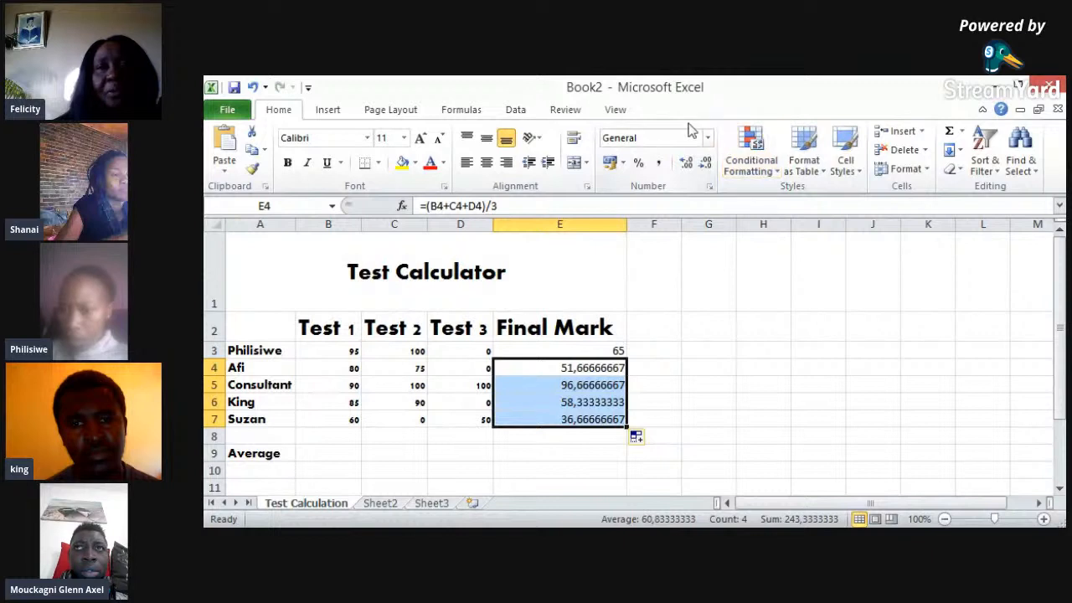
click(706, 163)
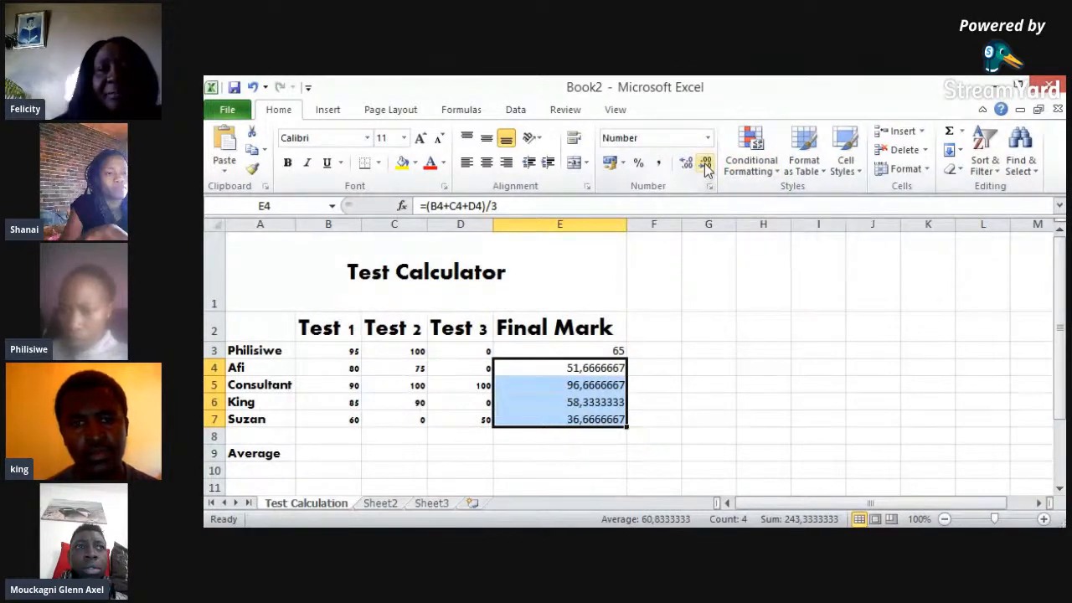
click(706, 163)
click(706, 163)
click(707, 164)
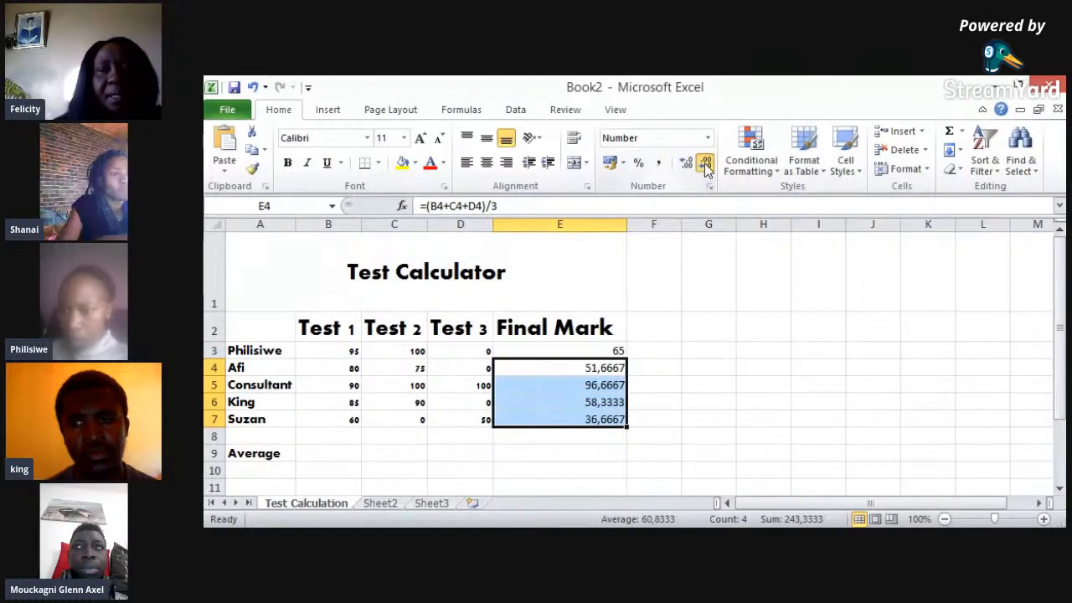
click(707, 164)
click(706, 164)
click(706, 163)
click(706, 163)
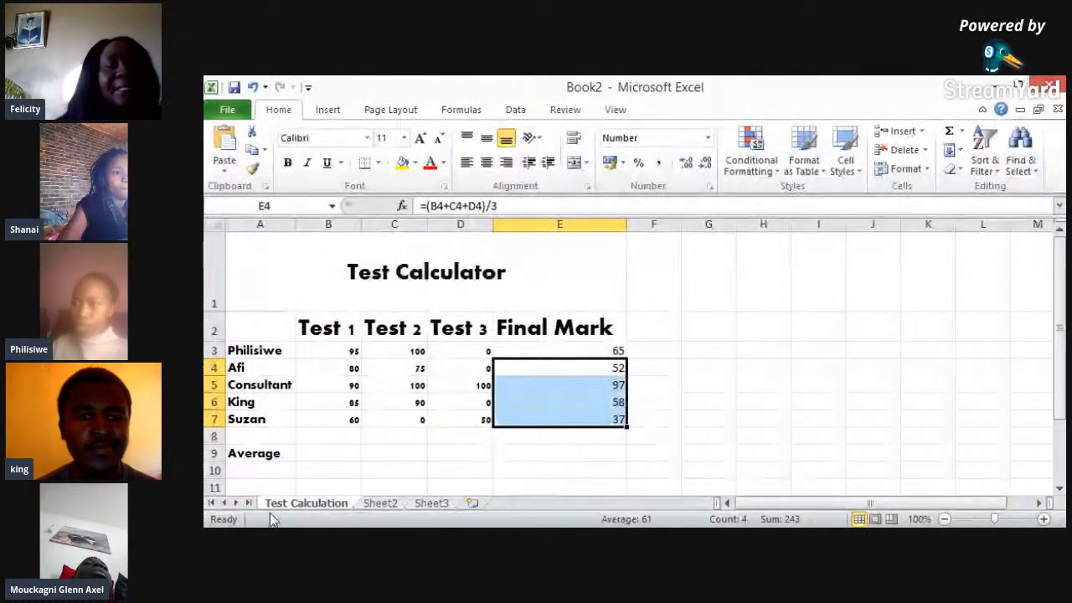
Search the function list for Average and insert the AVERAGE function in cell B9 of the Average row
click(320, 451)
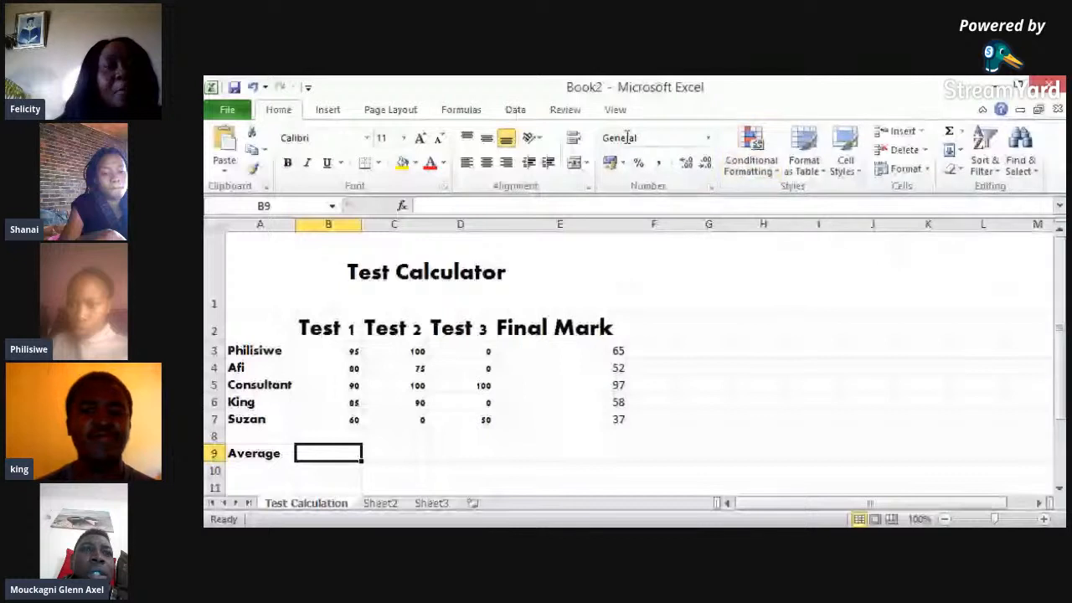
click(402, 207)
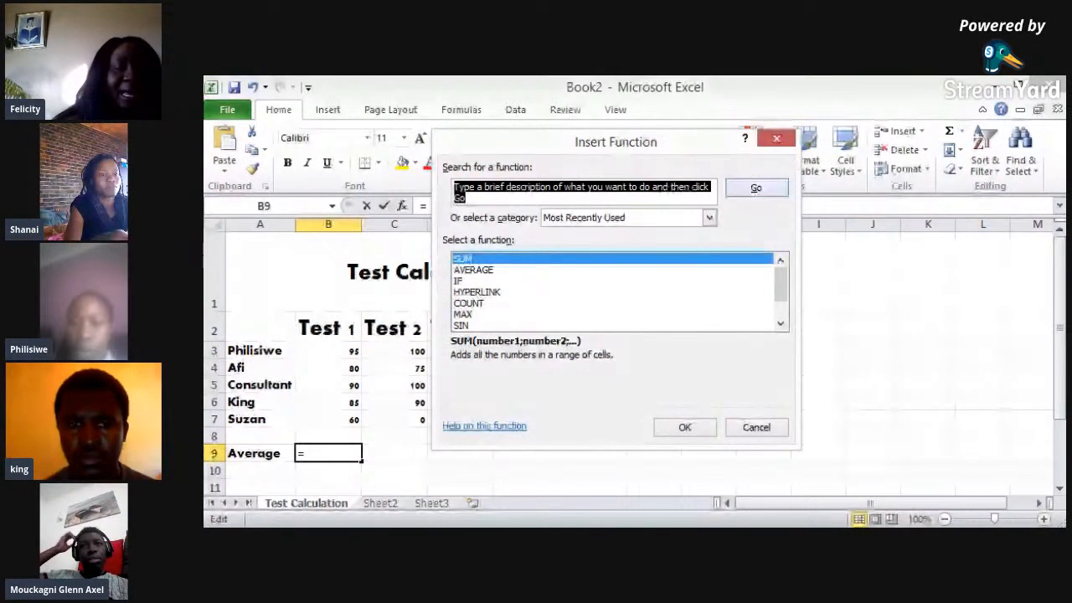
text(Aver)
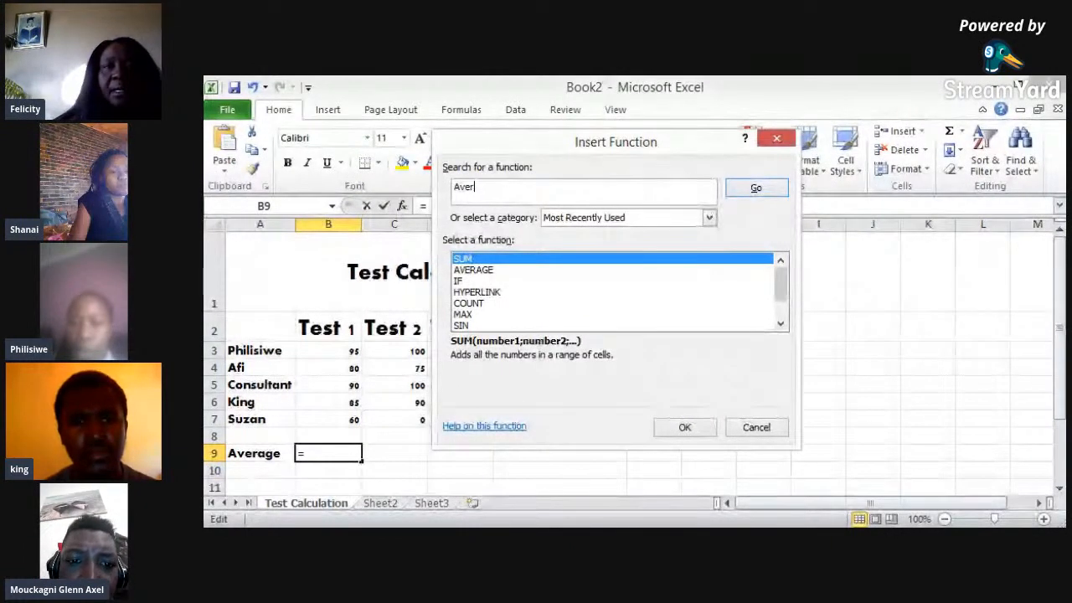
text(age)
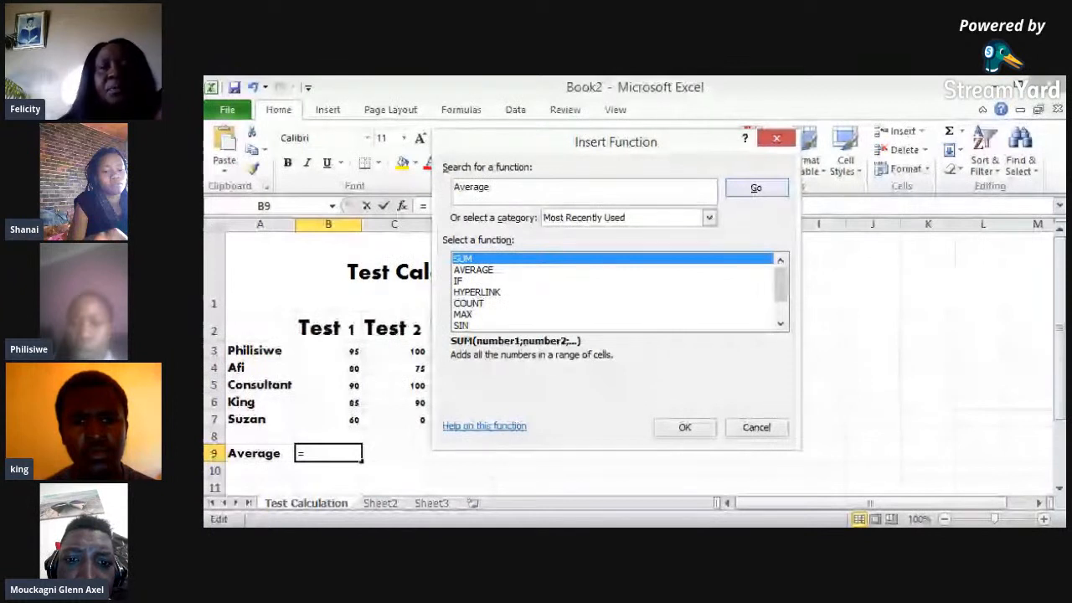
key(Return)
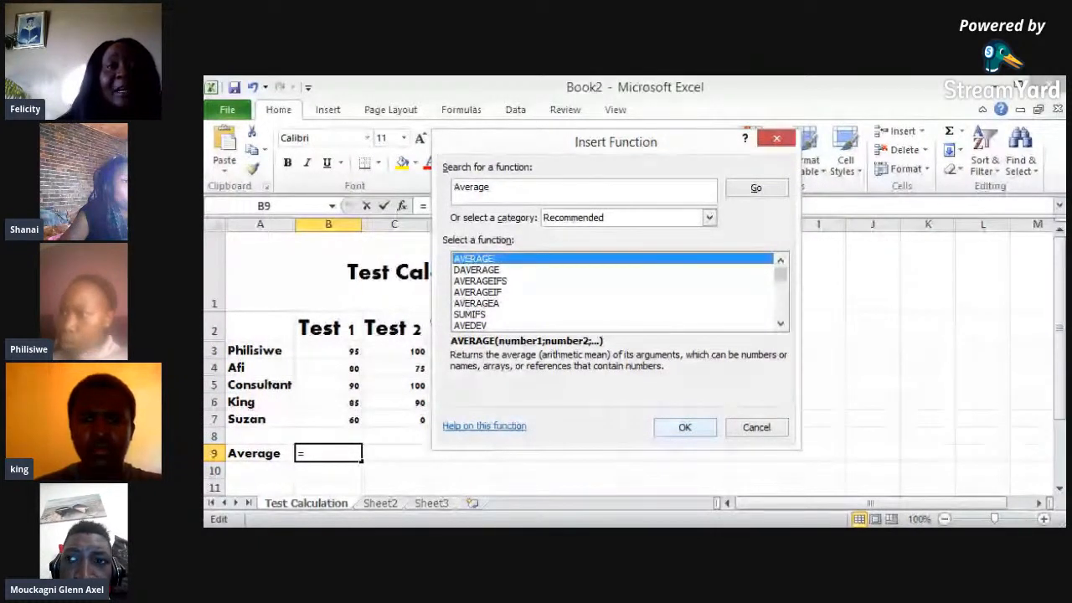
key(Return)
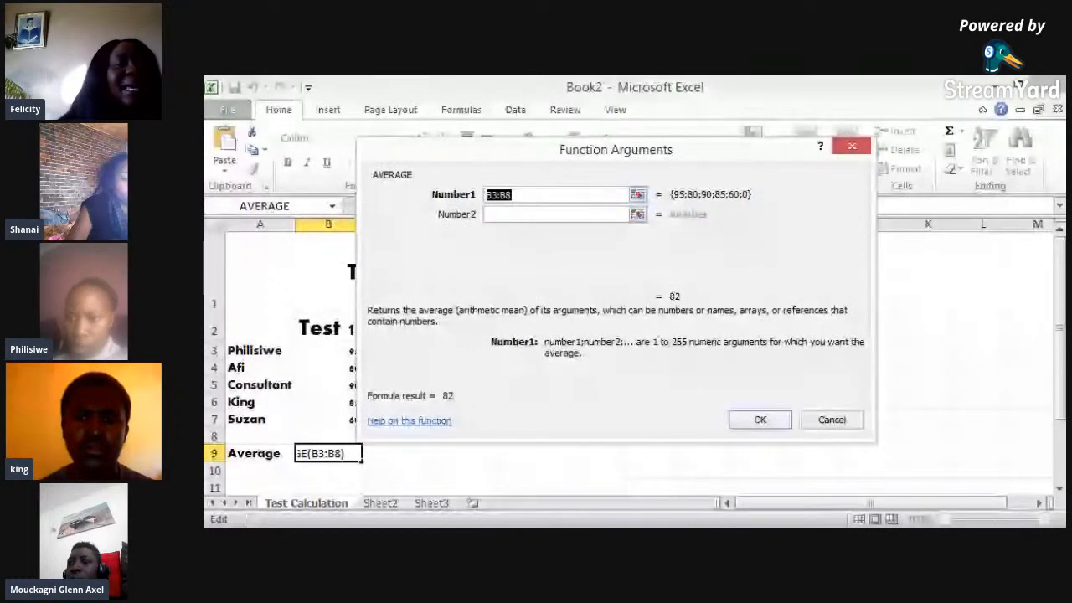
Set the AVERAGE function's range to B3:B7 and fill the formula from B9 across to E9
click(333, 350)
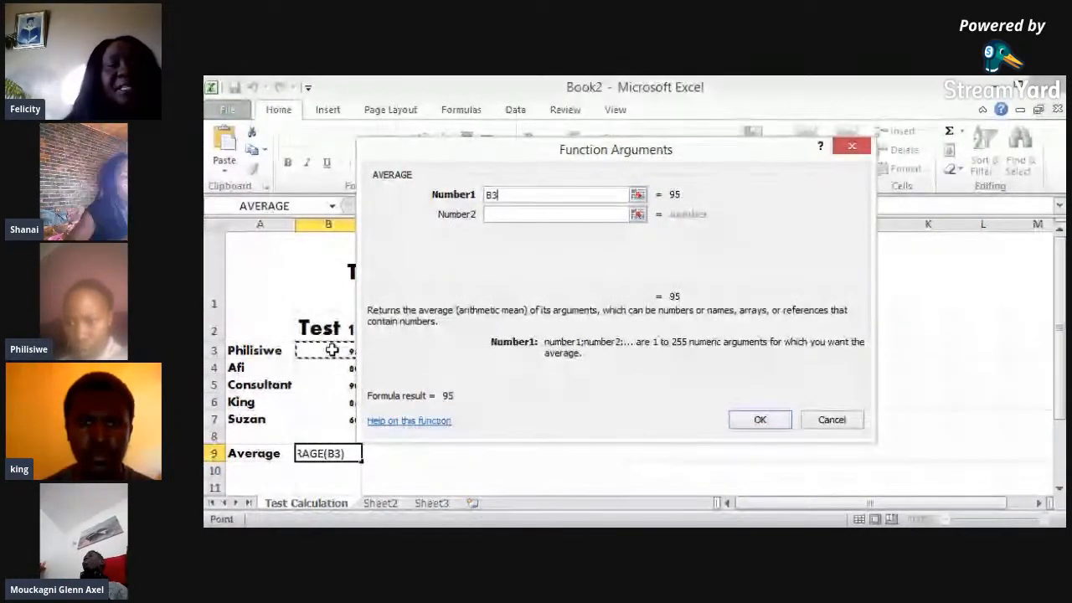
key(shift+Down)
key(shift+Down)
key(shift+Down)
key(shift+Down)
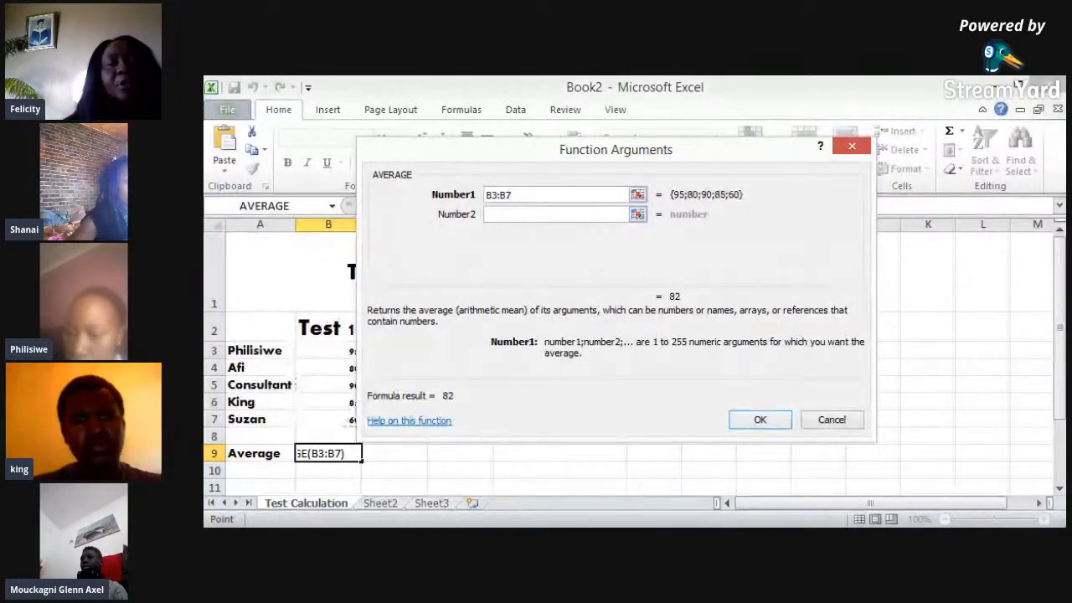
click(756, 415)
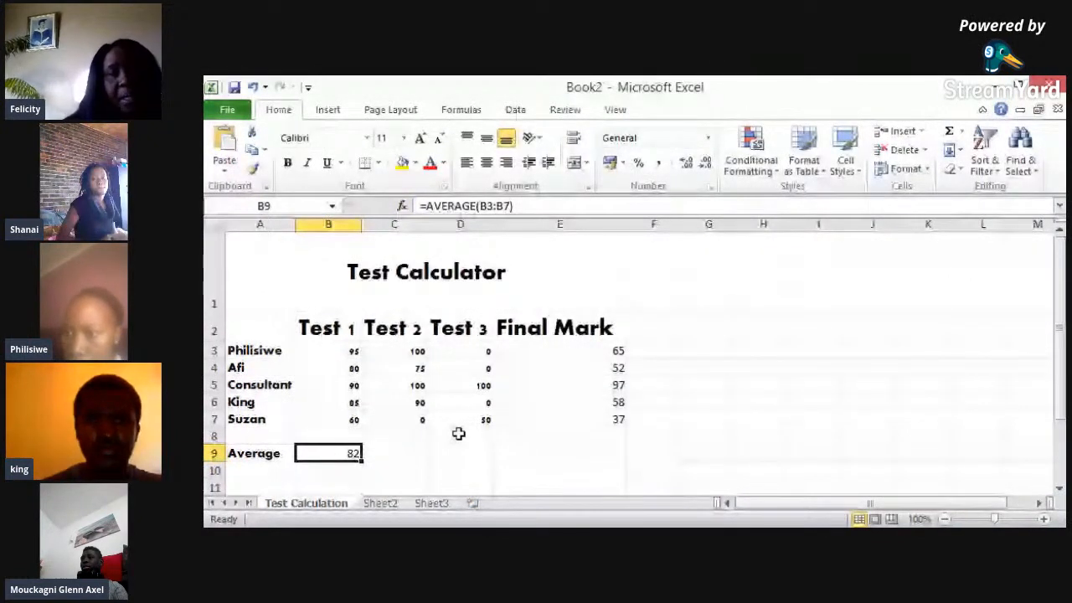
drag(362, 462, 478, 463)
drag(554, 458, 612, 455)
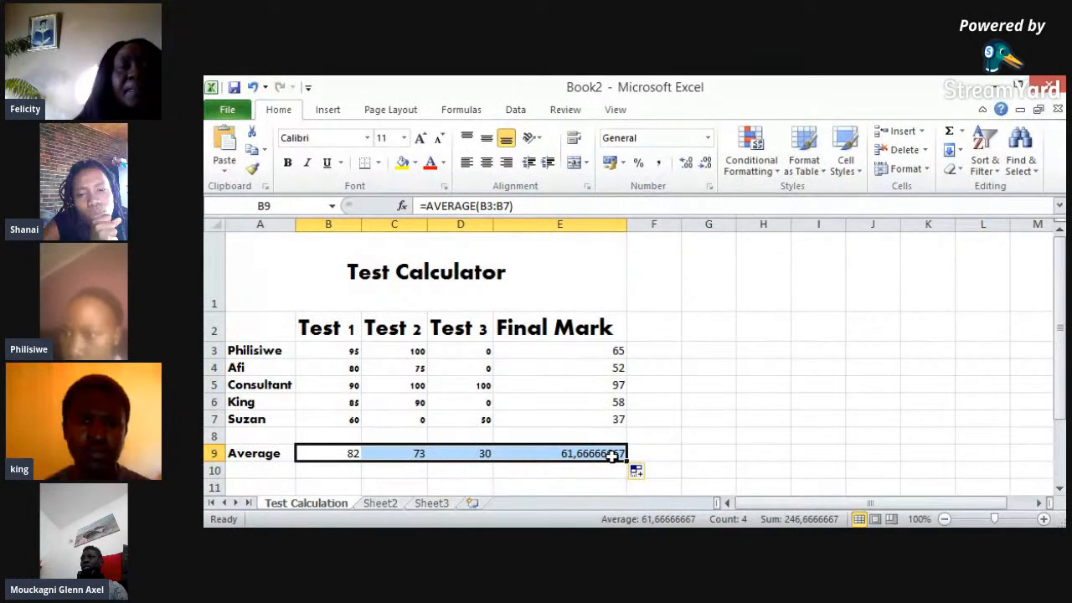
Enter the row label Min in cell A10 below the Average label
click(276, 470)
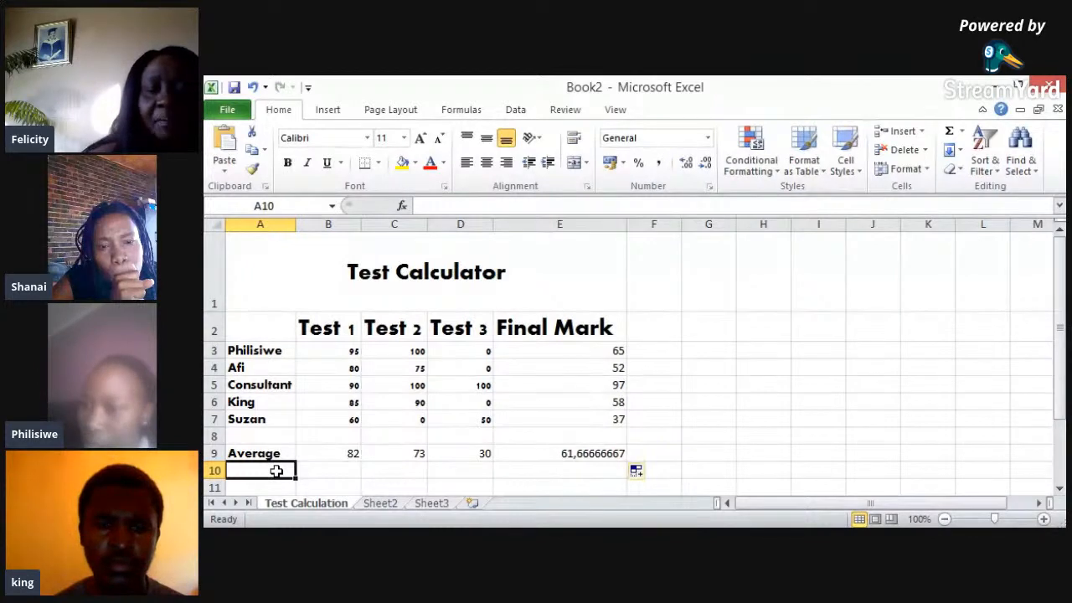
text(N)
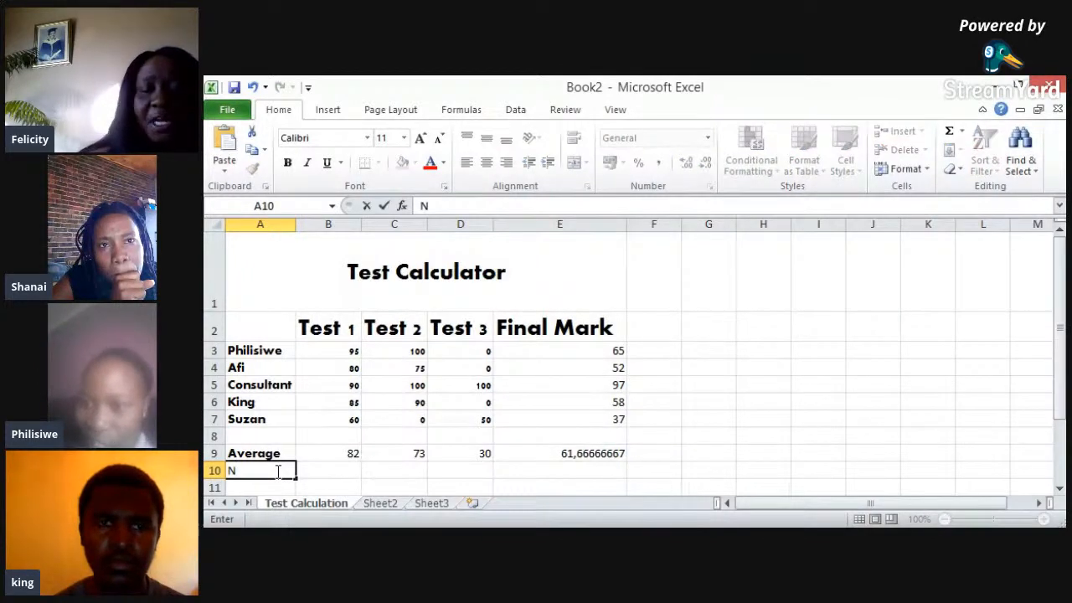
key(BackSpace)
text(Min)
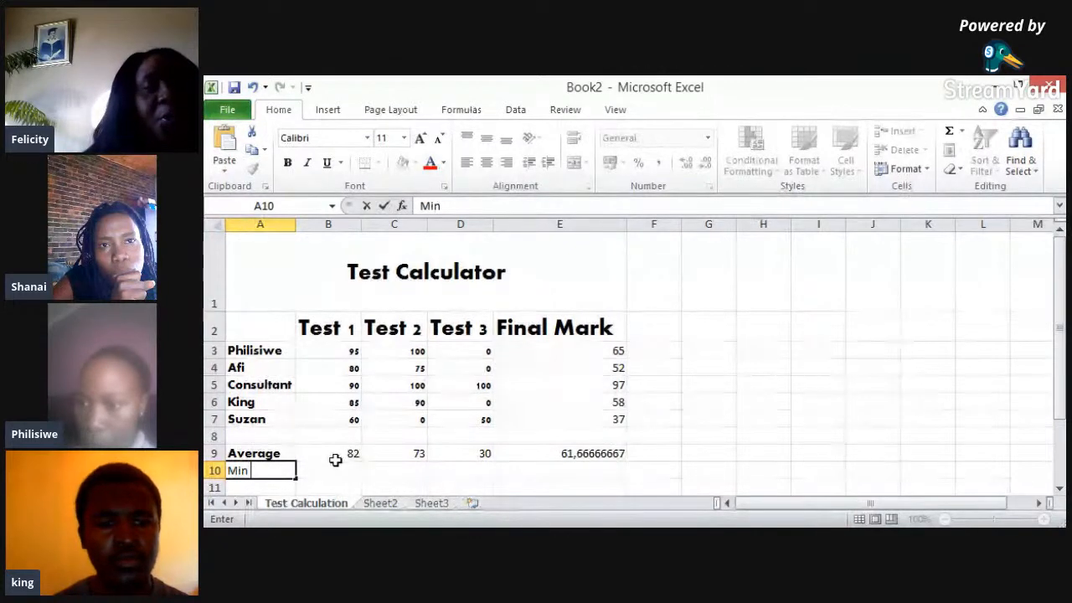
Confirm the Min label and select cell B10 beside it in the Test 1 column
click(337, 470)
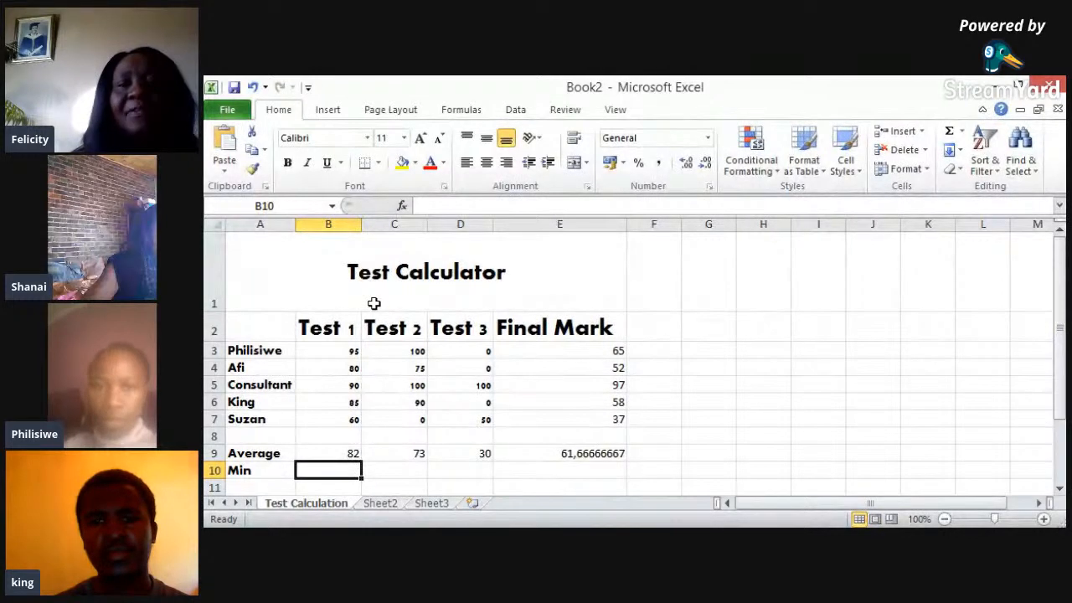
click(402, 205)
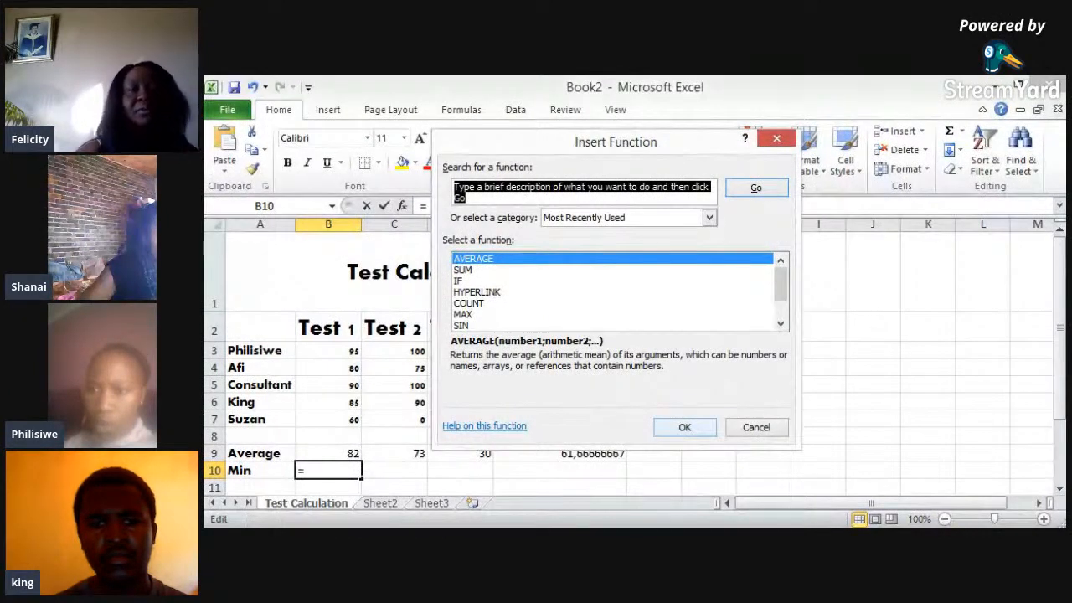
click(683, 428)
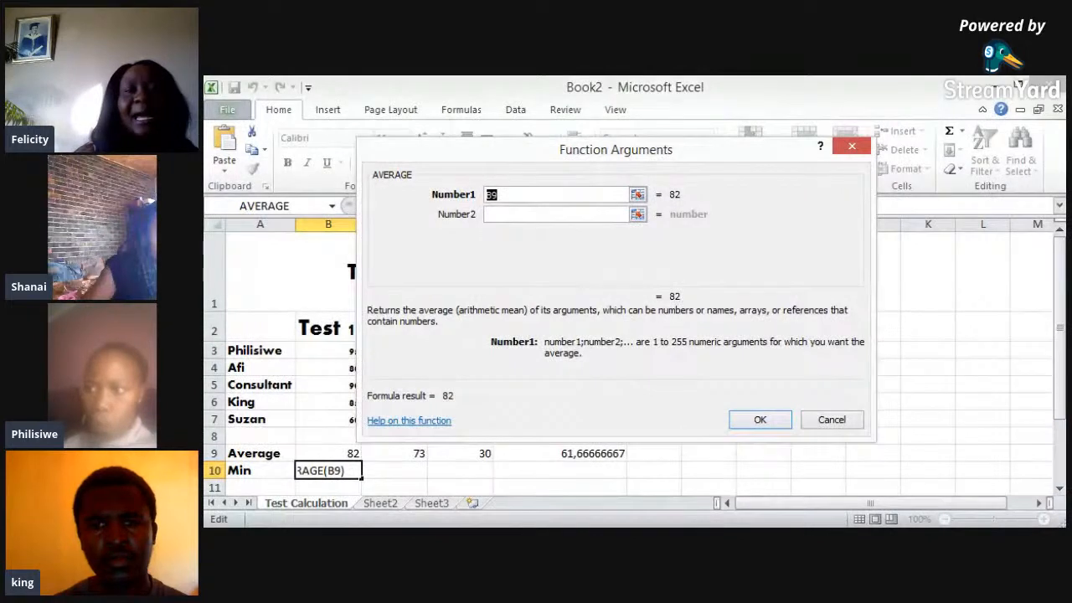
drag(616, 150, 661, 152)
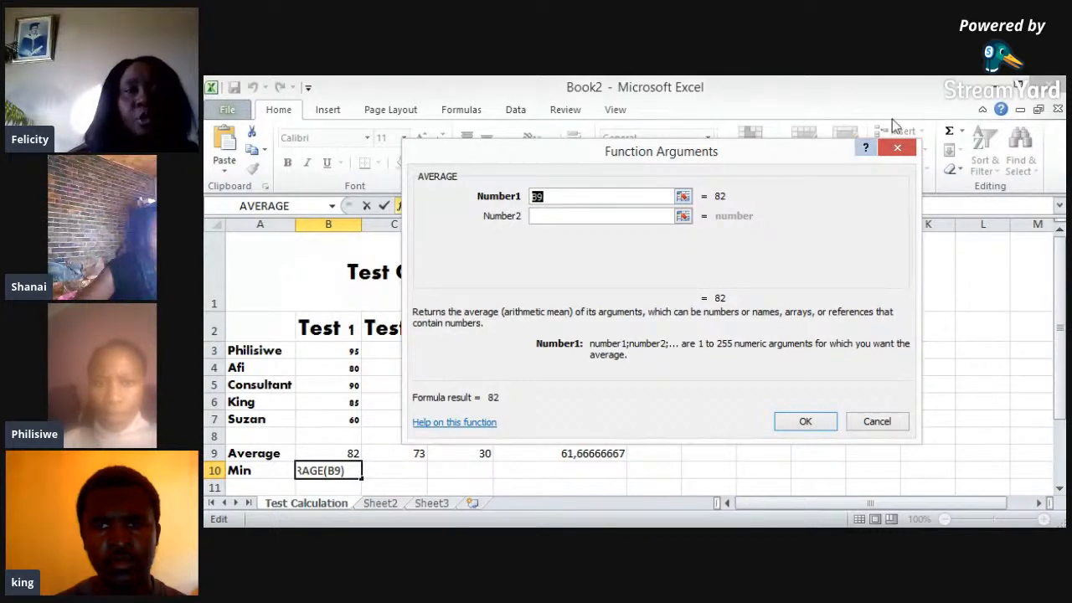
click(897, 149)
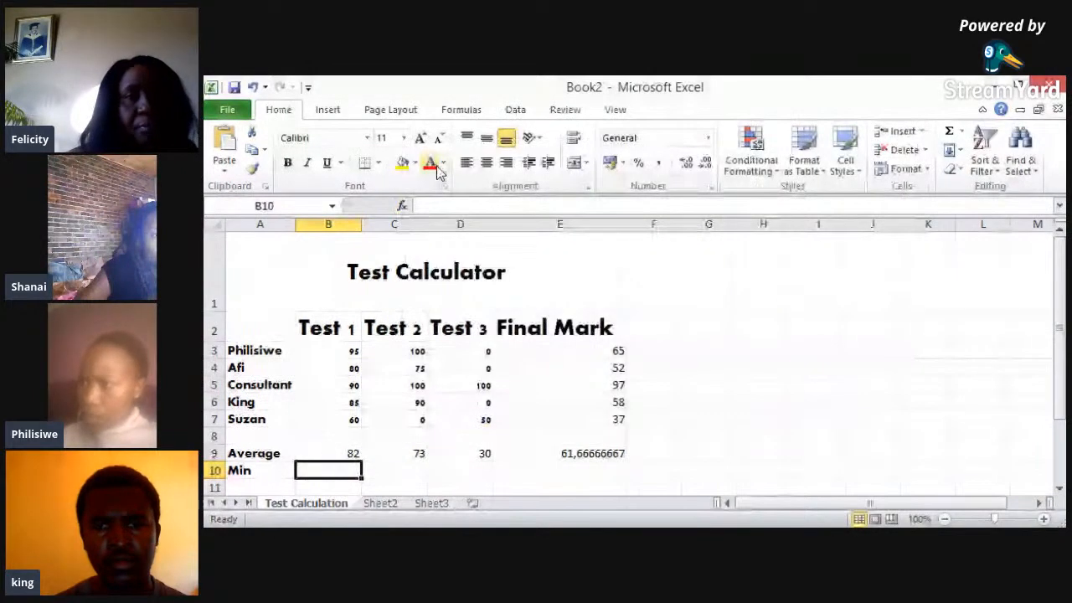
Search the function list for min and insert the MIN function in cell B10 of the Min row
click(403, 206)
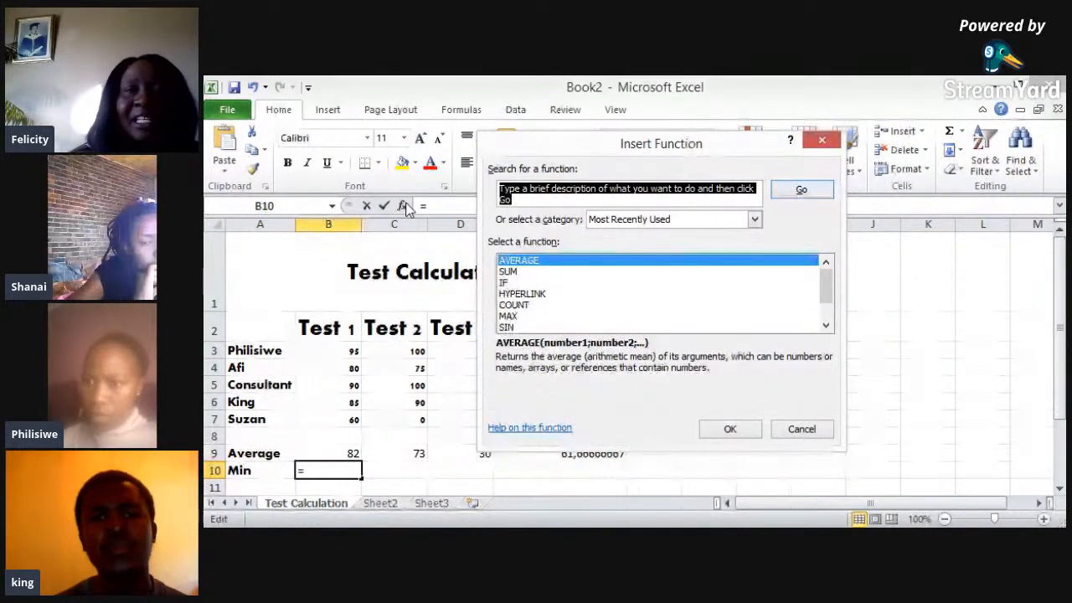
text(min)
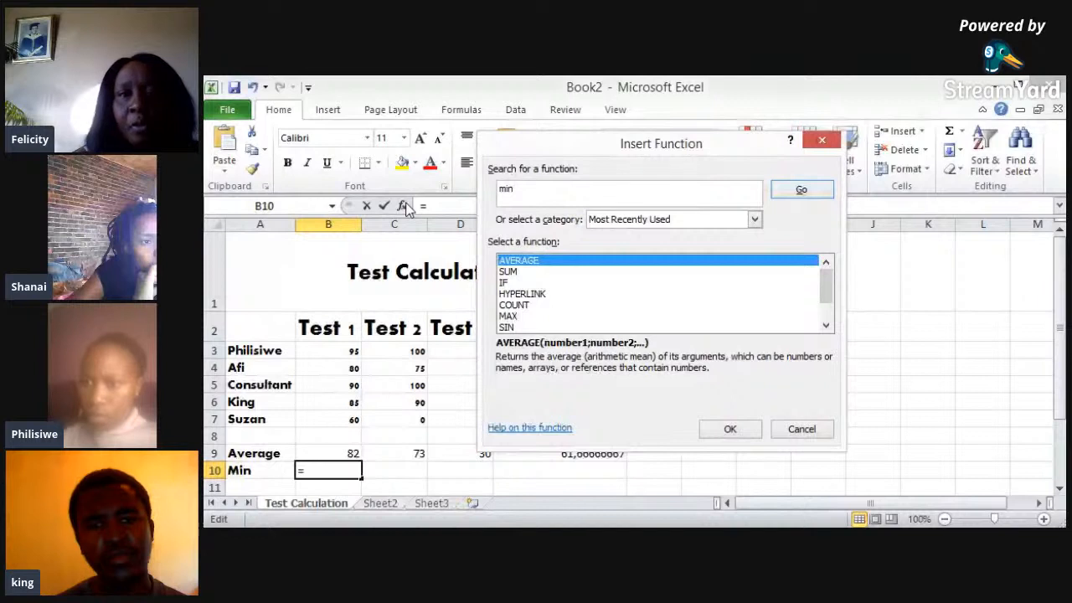
key(Return)
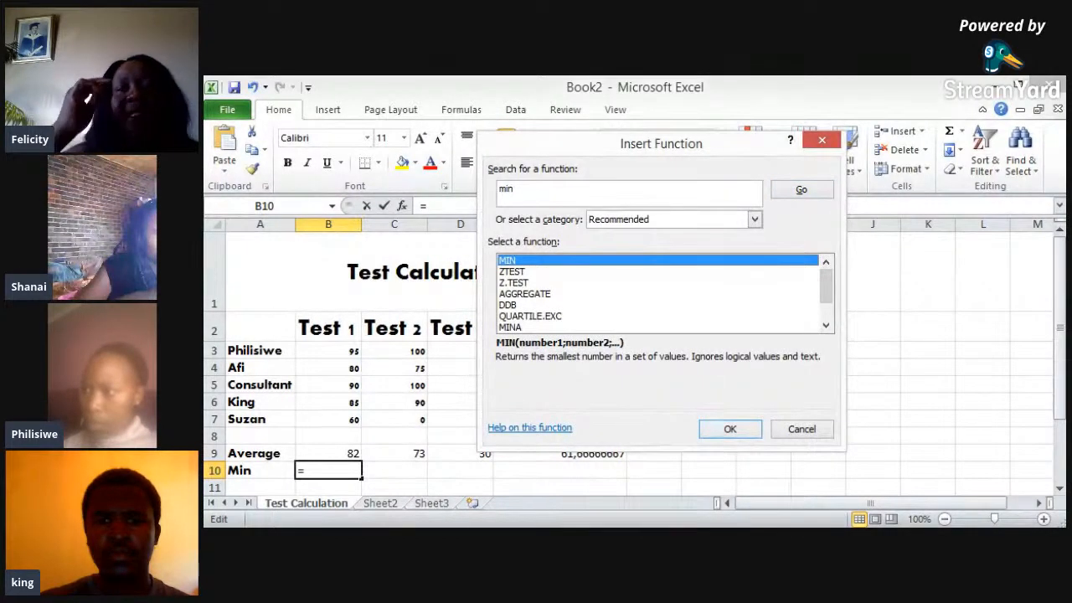
key(Return)
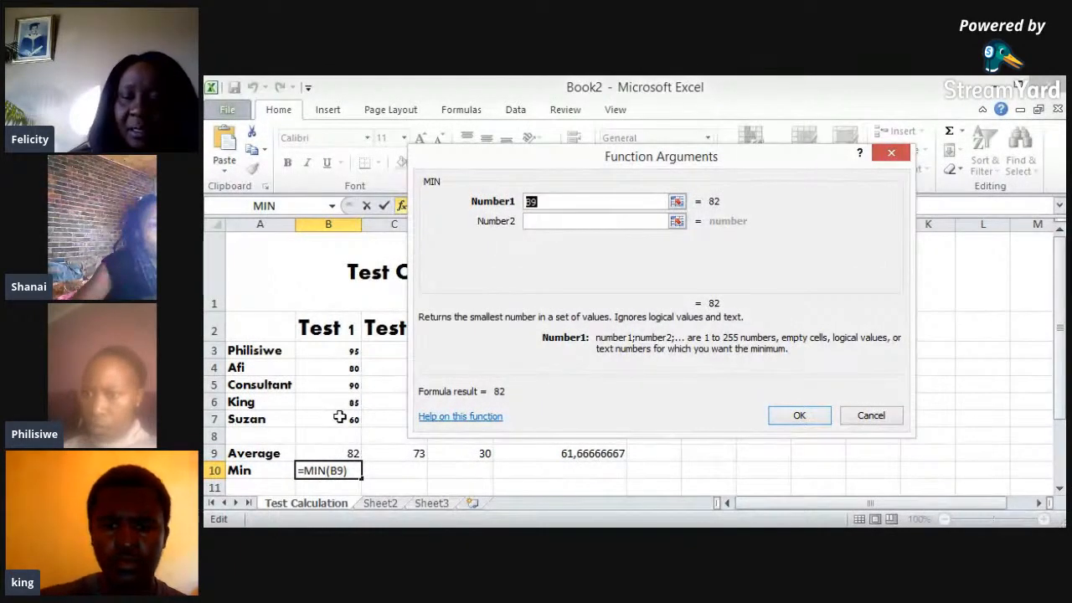
Set the MIN function's range to B3:B7 and fill the formula from B10 across to E10
click(339, 350)
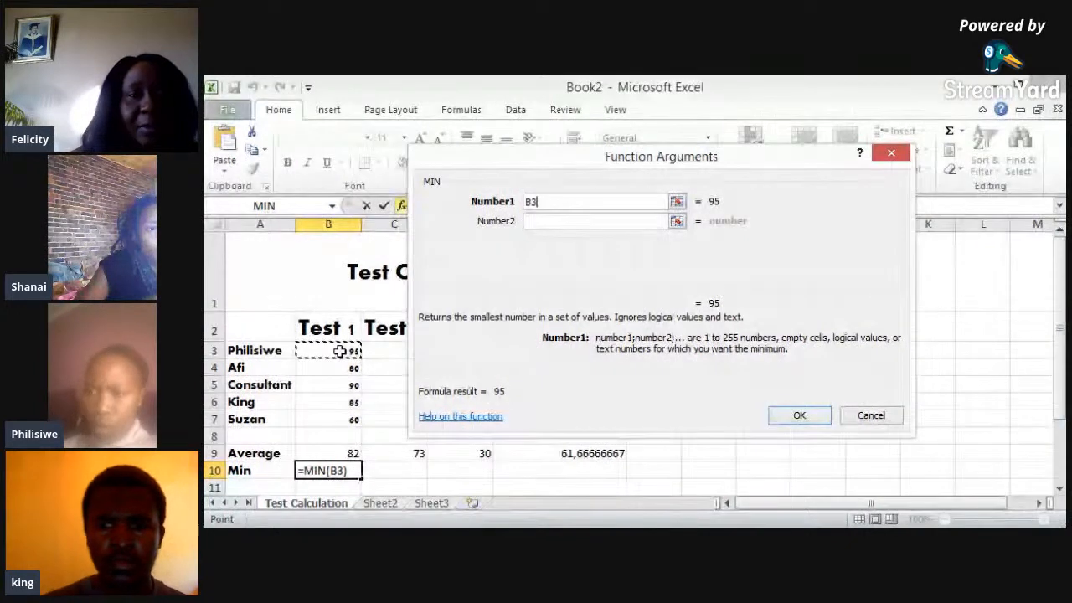
key(shift+Down)
key(shift+Down)
key(shift+Down)
key(shift+Down)
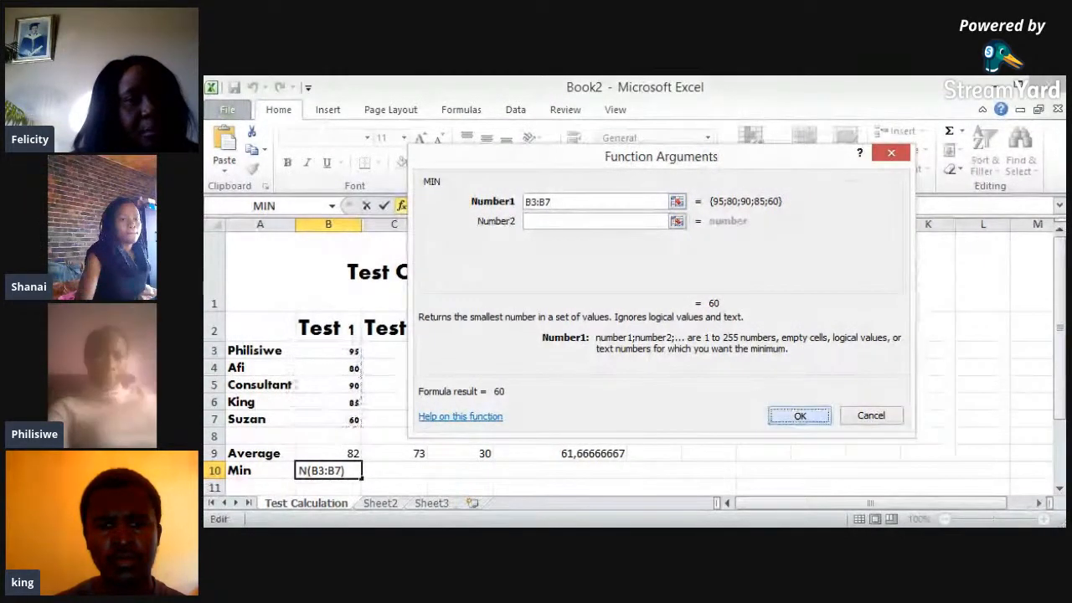
click(795, 413)
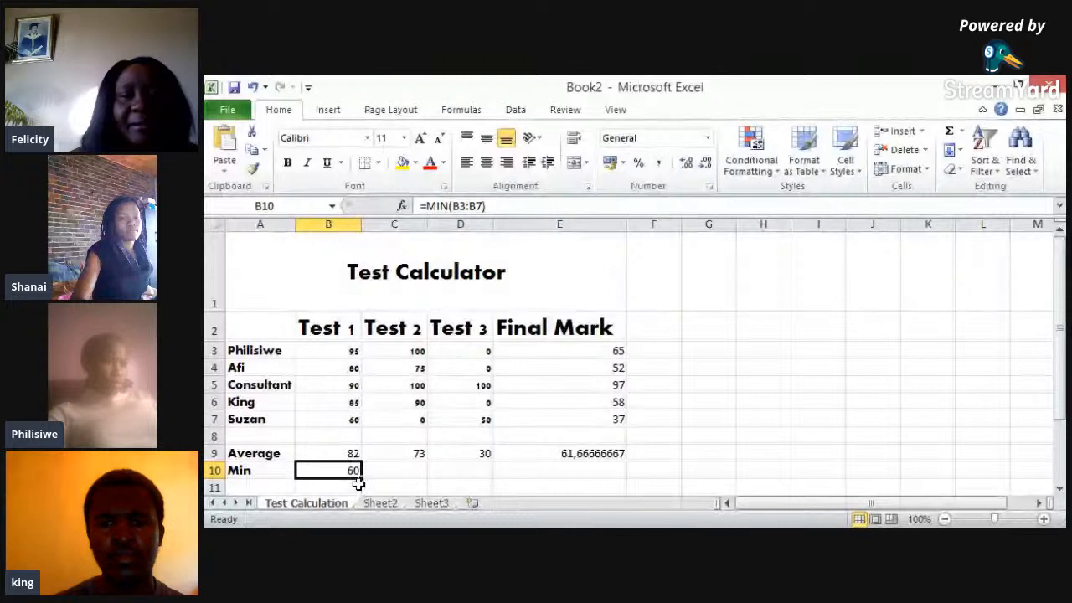
drag(360, 479, 591, 479)
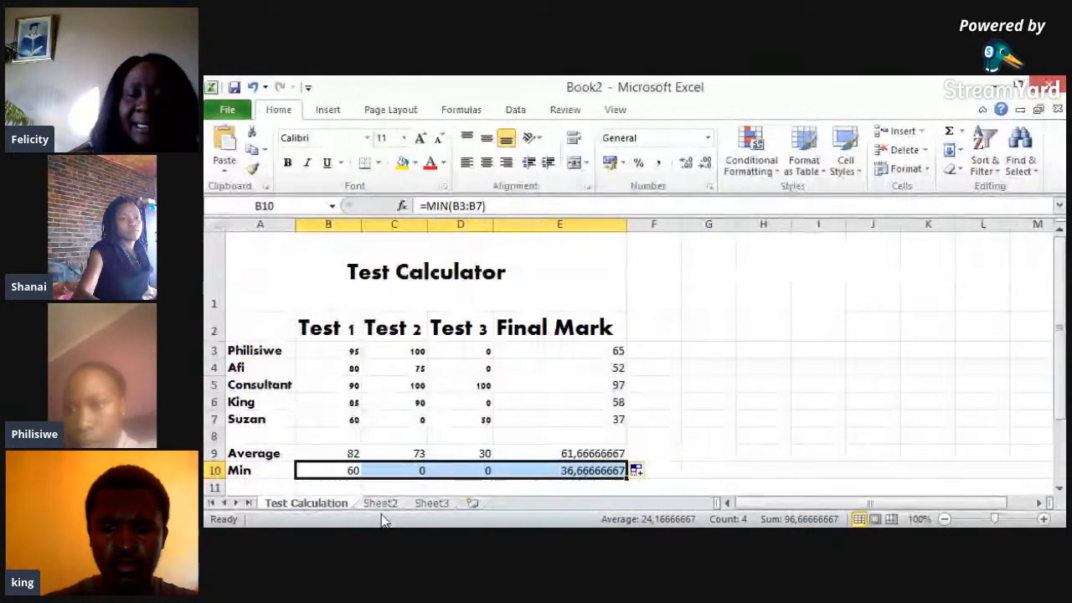
Enter the row label Max in cell A11 below the Min label
click(256, 486)
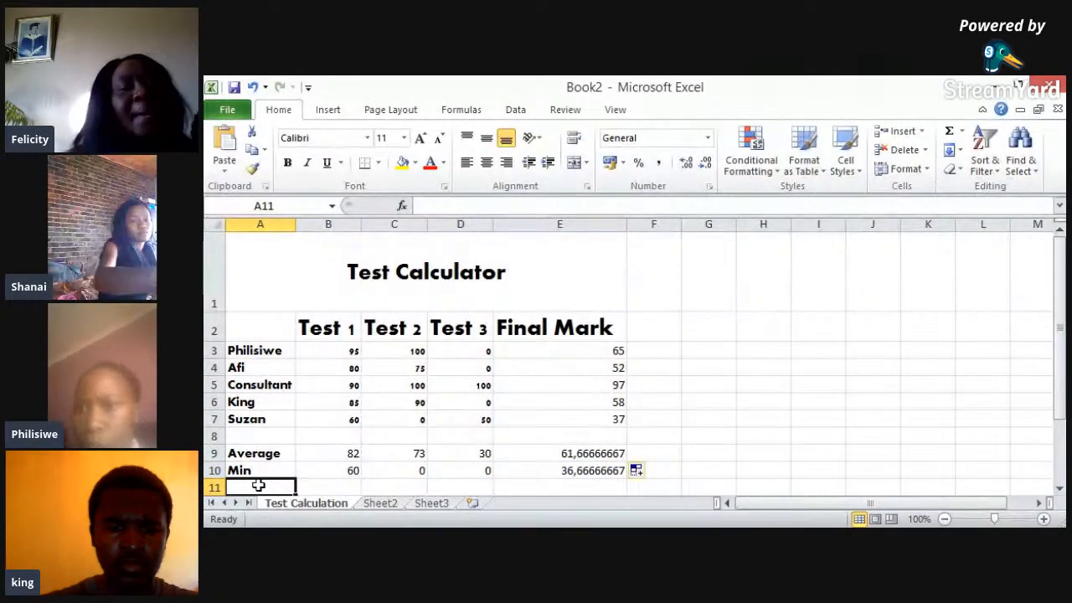
text(Max)
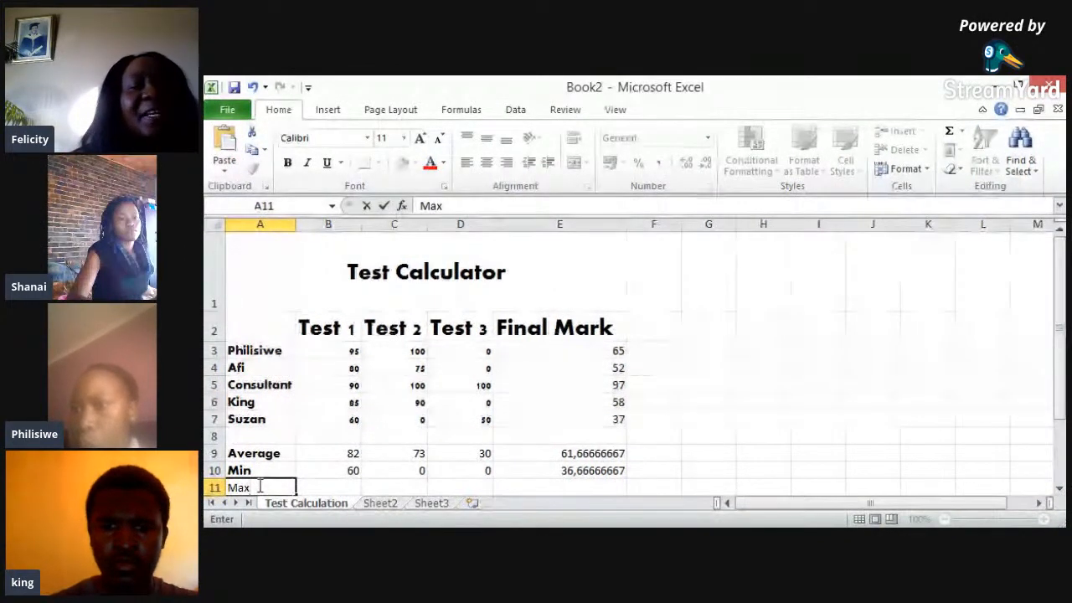
key(Return)
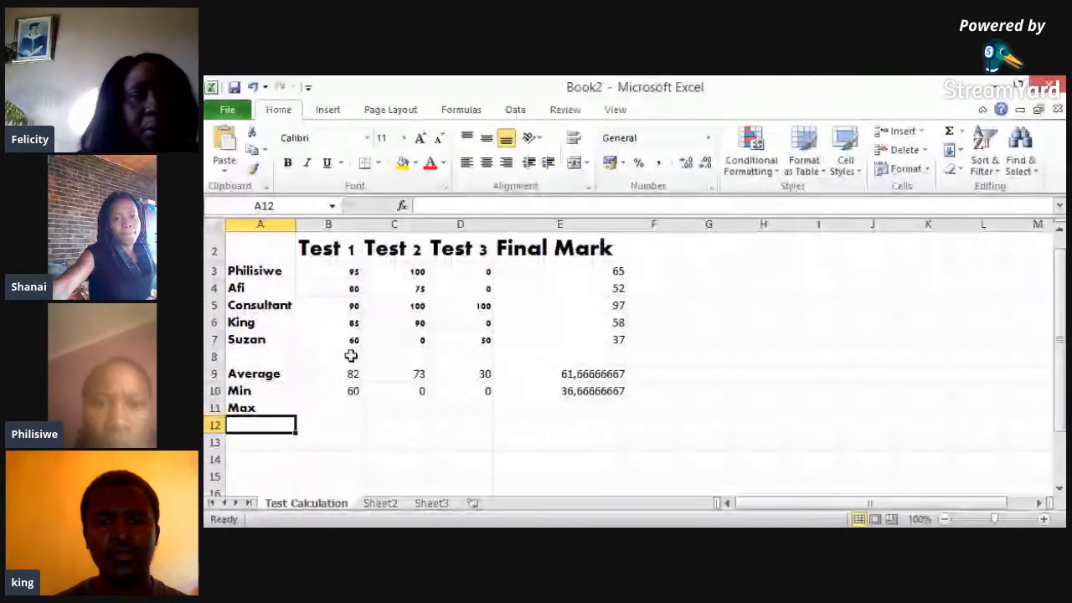
Insert the MAX function from the recently used functions in cell B11, with B3 as its argument
click(346, 405)
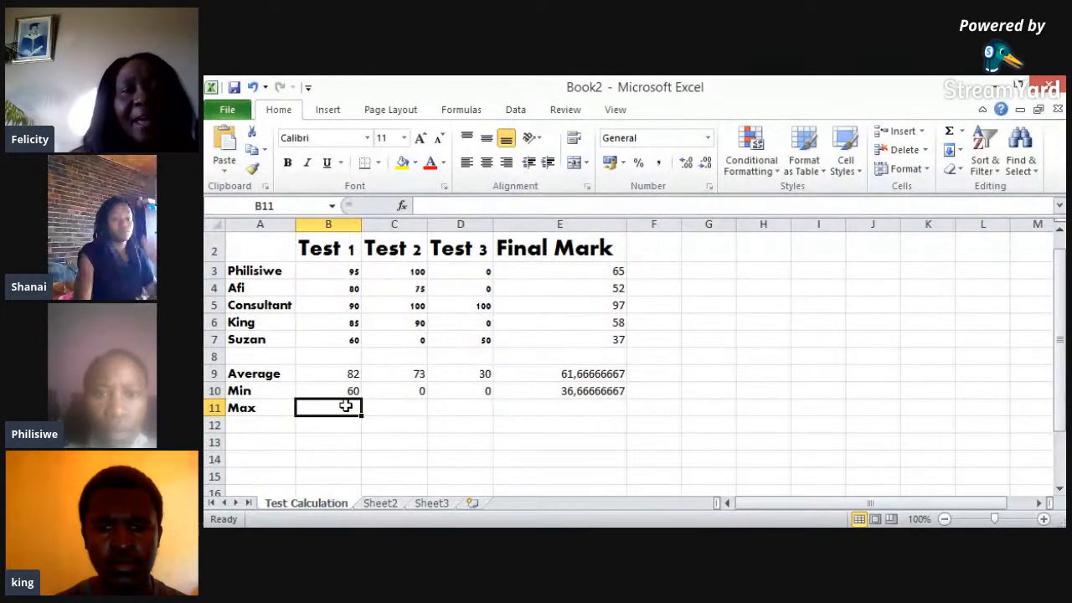
click(402, 206)
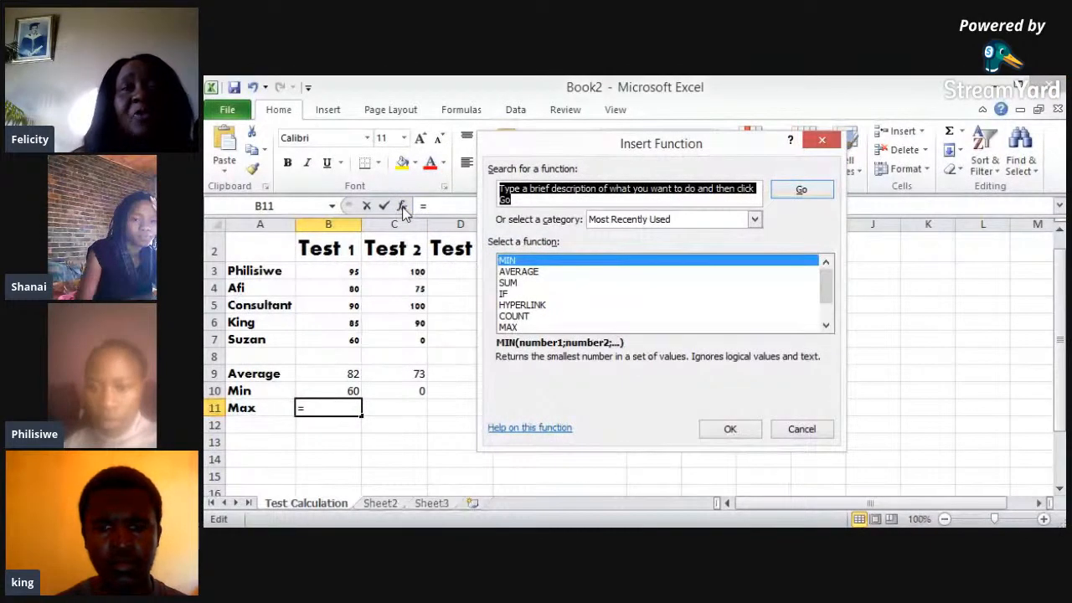
double_click(513, 328)
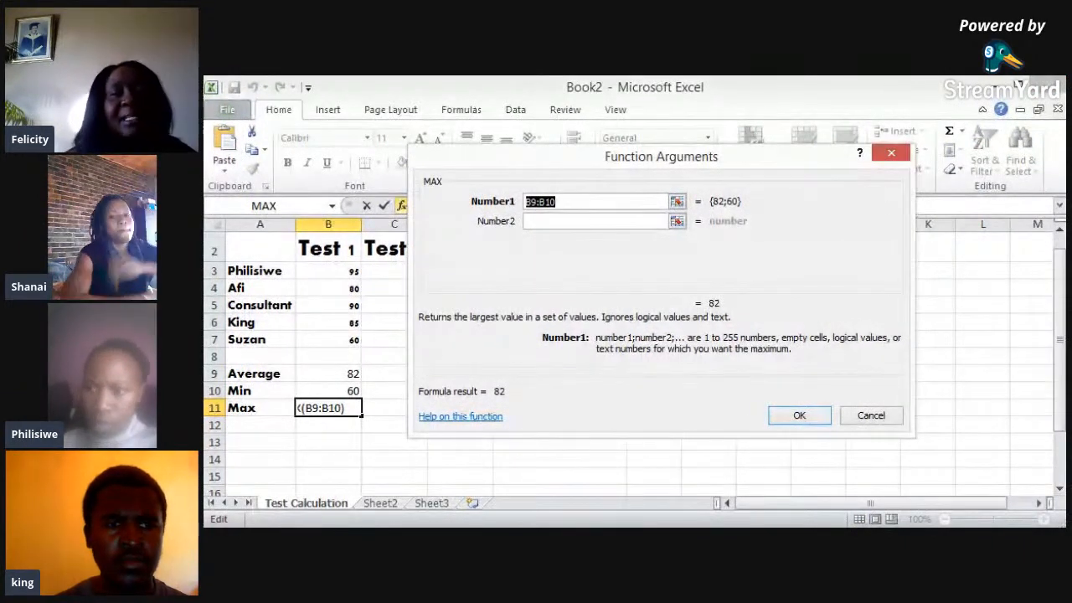
drag(661, 156, 729, 243)
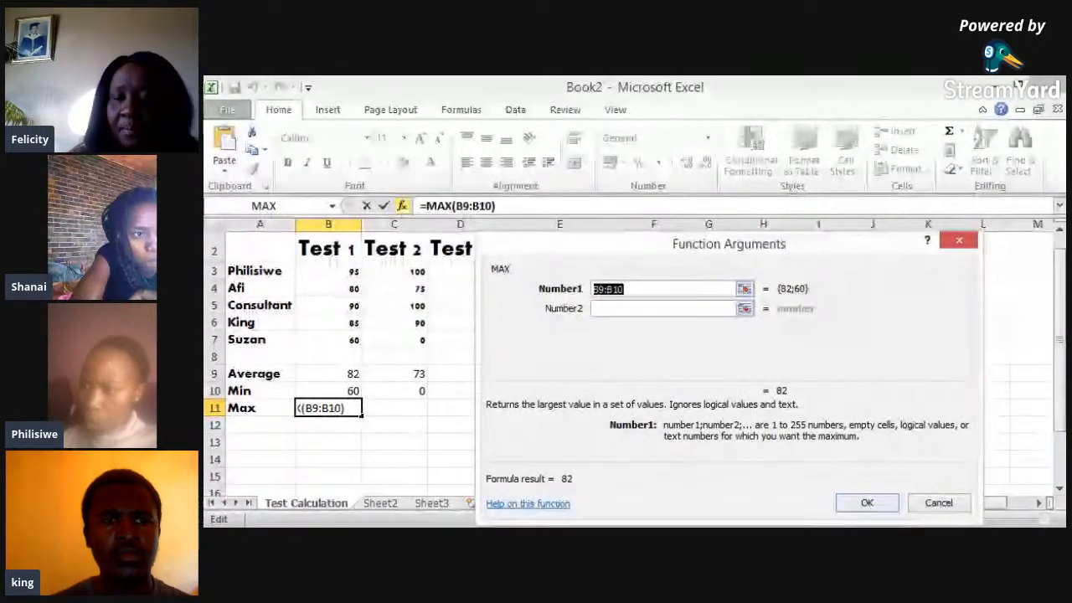
click(351, 272)
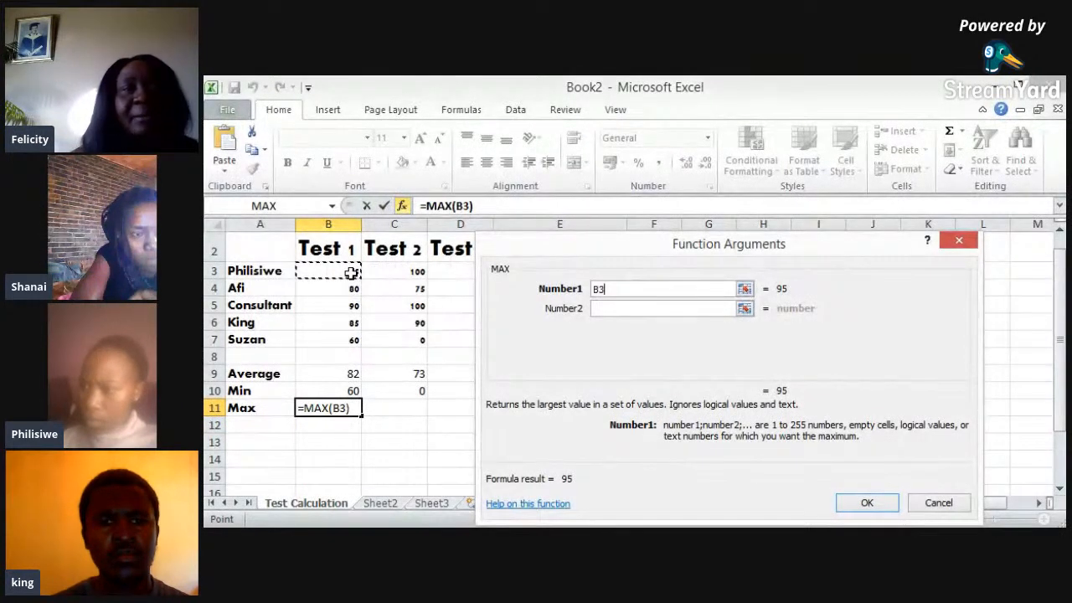
key(Return)
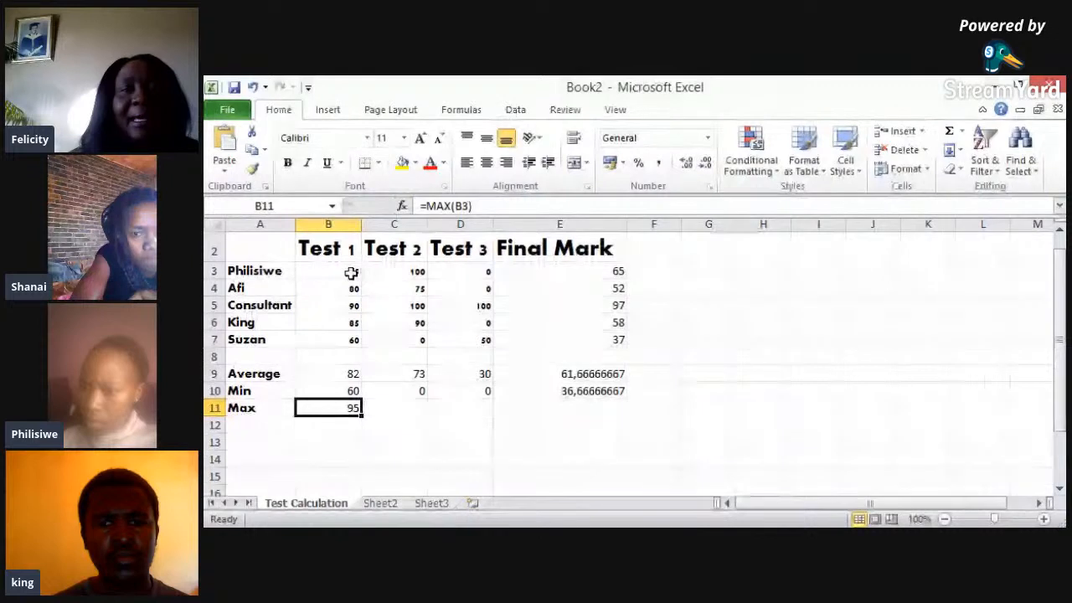
Change the argument of the MAX formula in B11 to the range B3:B7
click(467, 206)
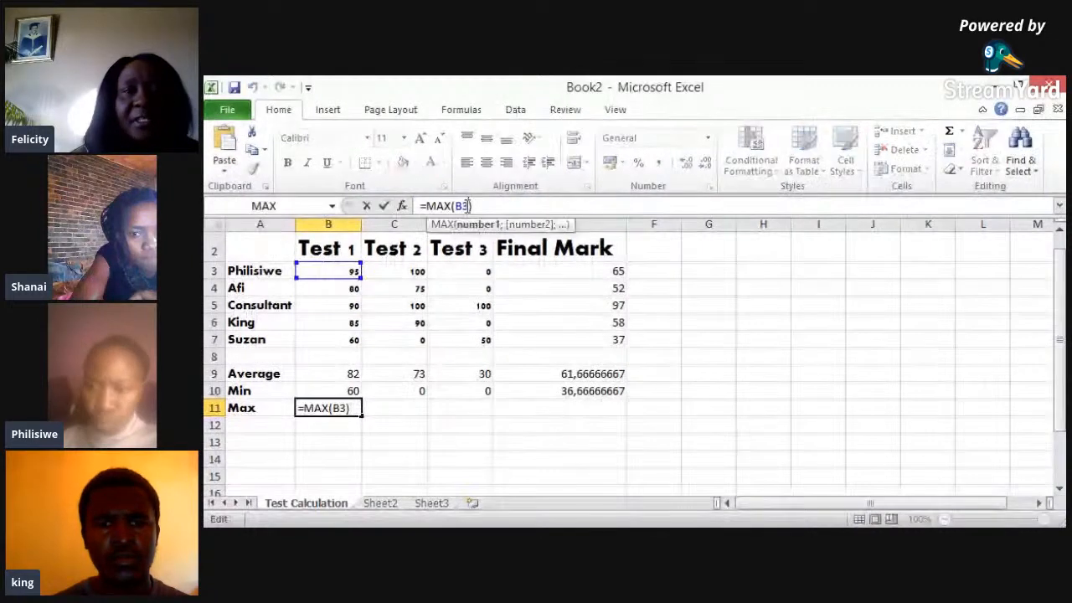
key(BackSpace)
key(BackSpace)
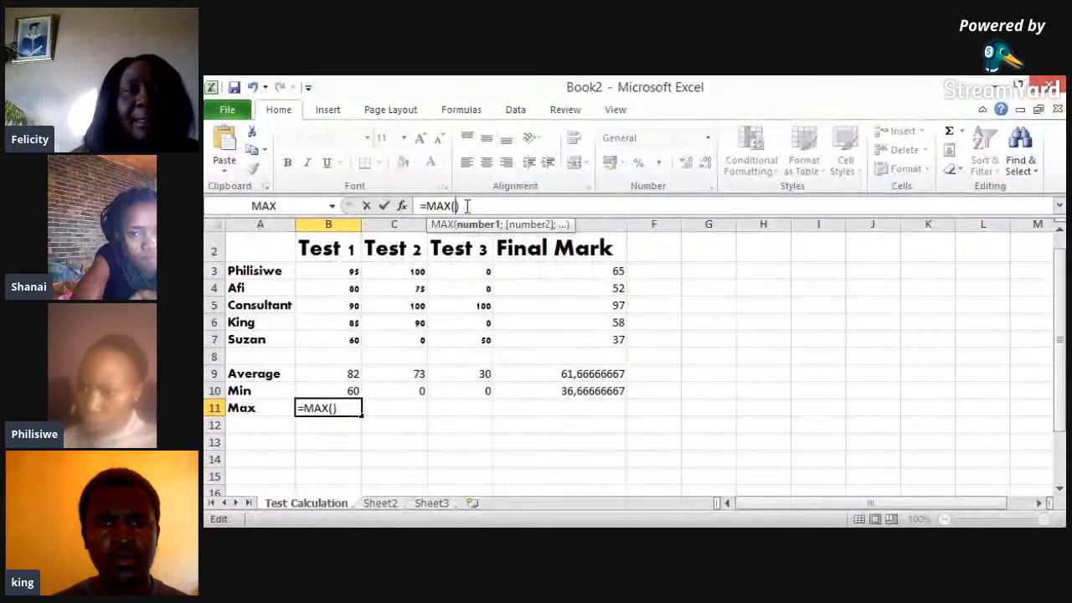
click(345, 278)
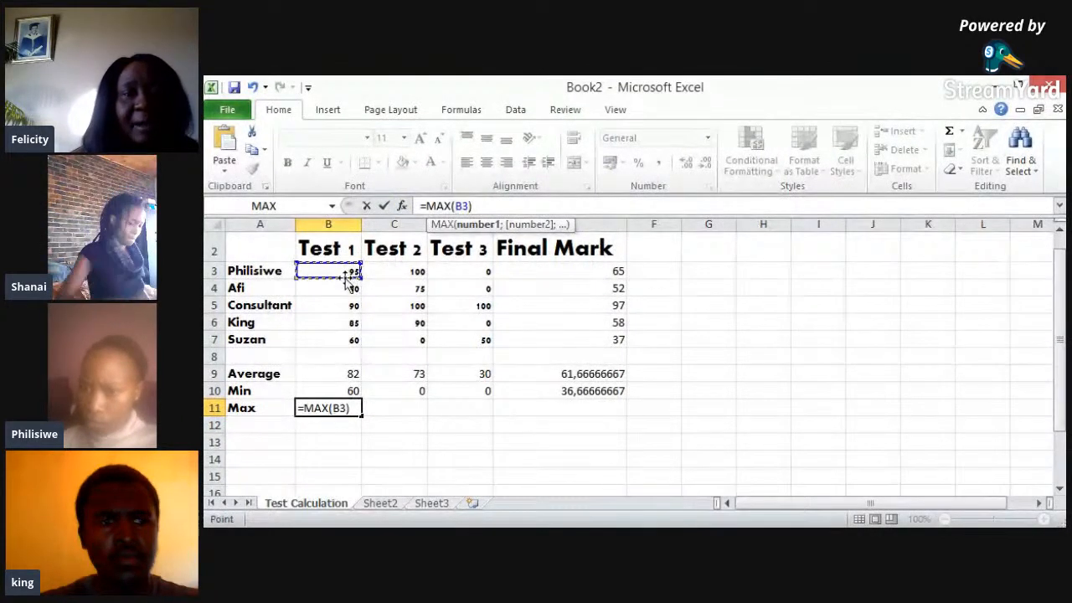
drag(346, 279, 345, 339)
key(Return)
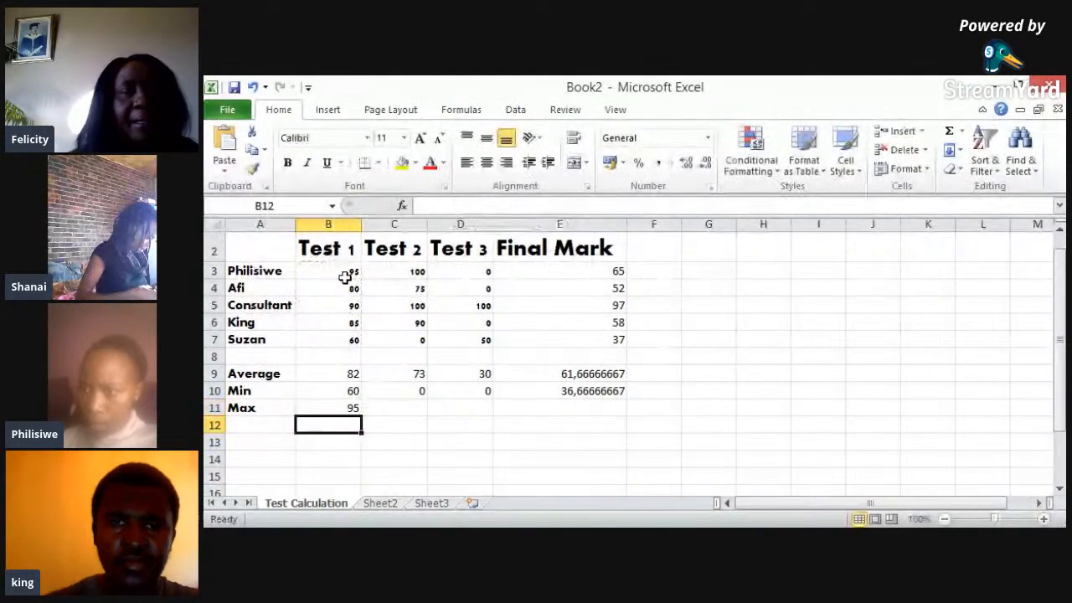
Fill the MAX formula from B11 across to E11
click(348, 407)
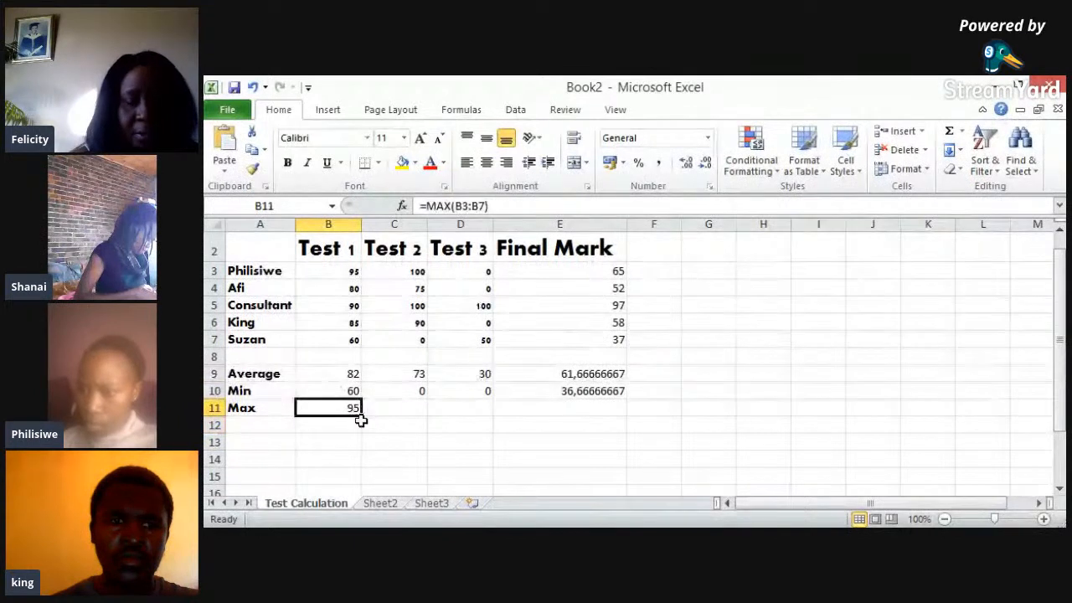
drag(362, 414, 362, 413)
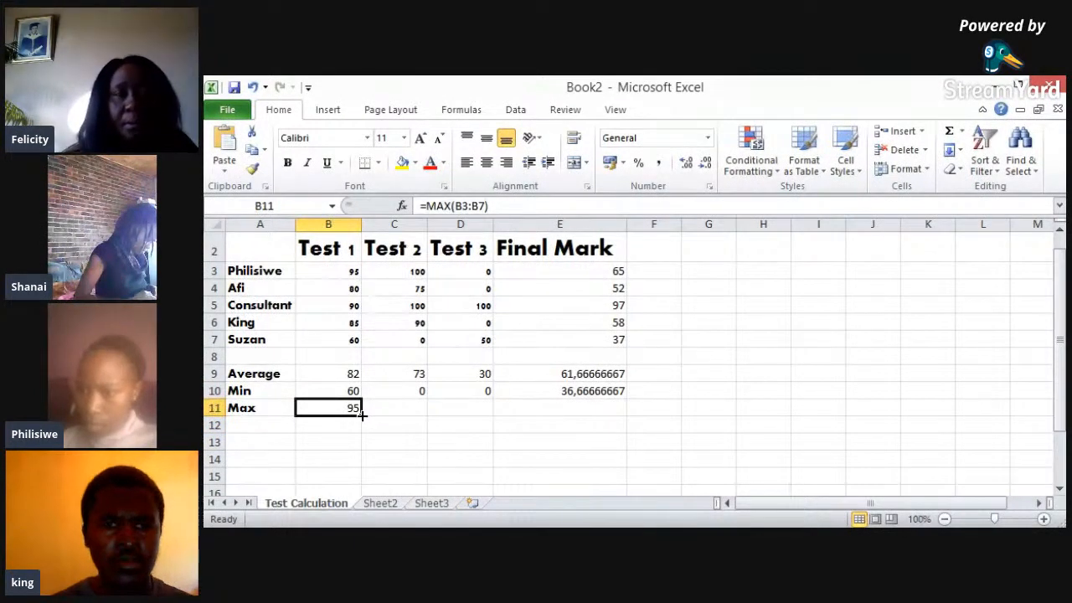
drag(362, 417, 580, 404)
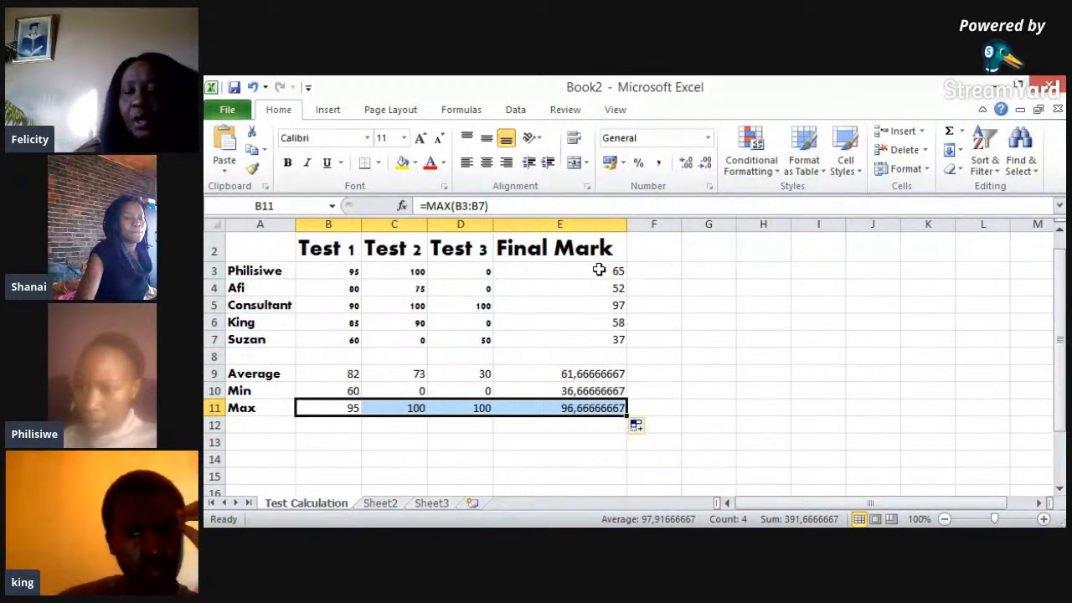
Reduce the Final Mark summary values in E9 to E11 to whole numbers with no decimal places
click(588, 374)
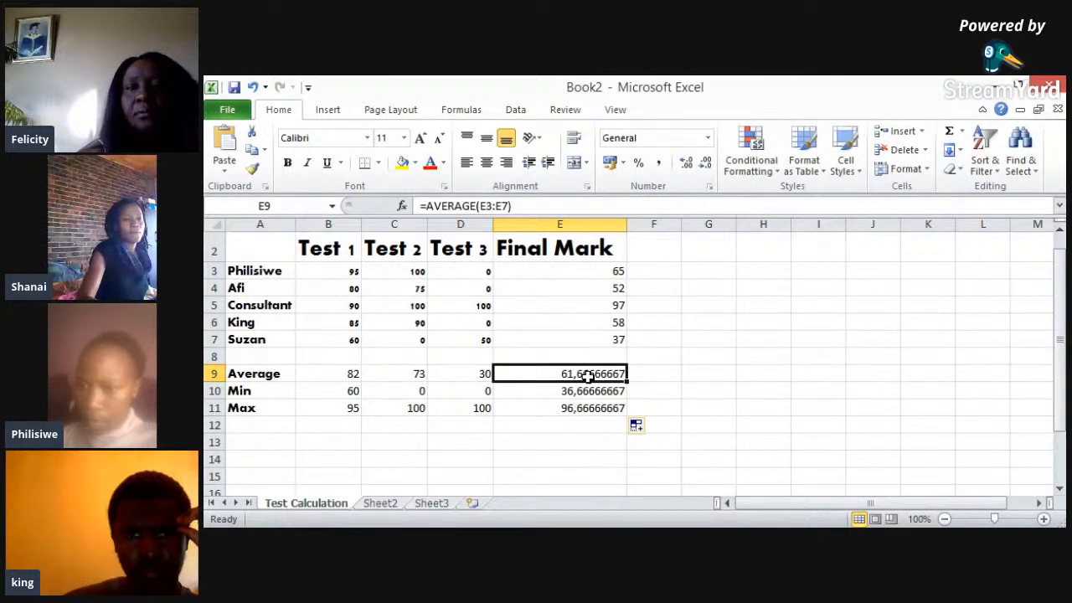
key(shift+Down)
key(shift+Down)
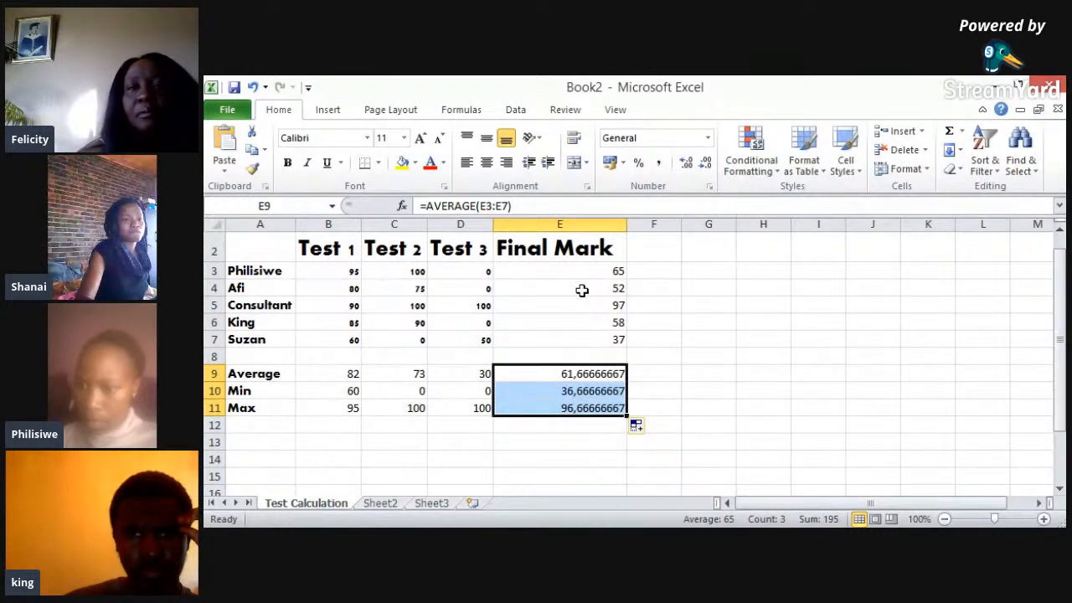
click(706, 162)
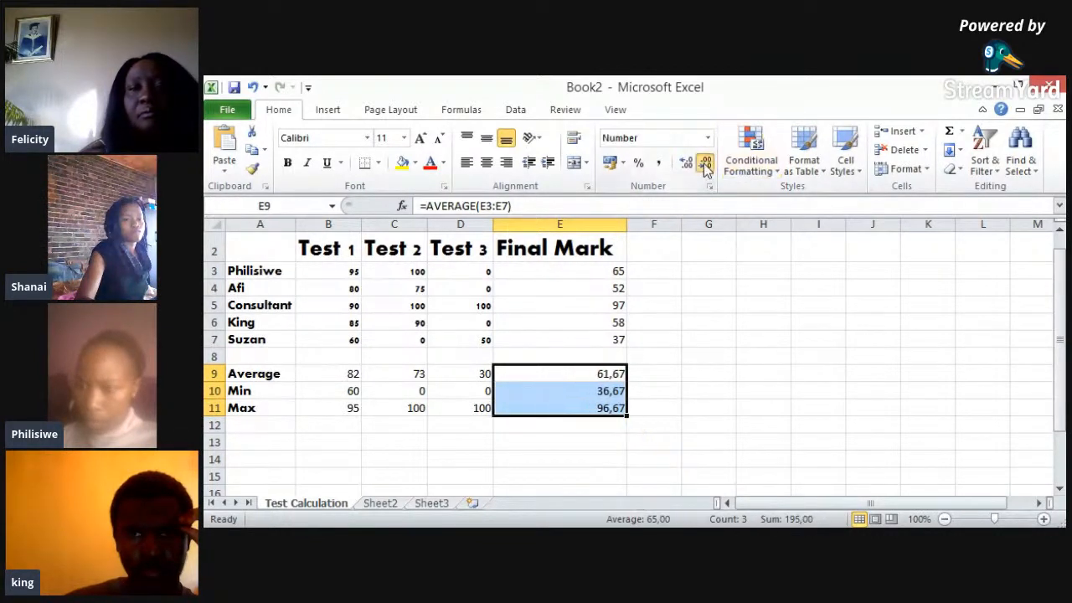
click(706, 162)
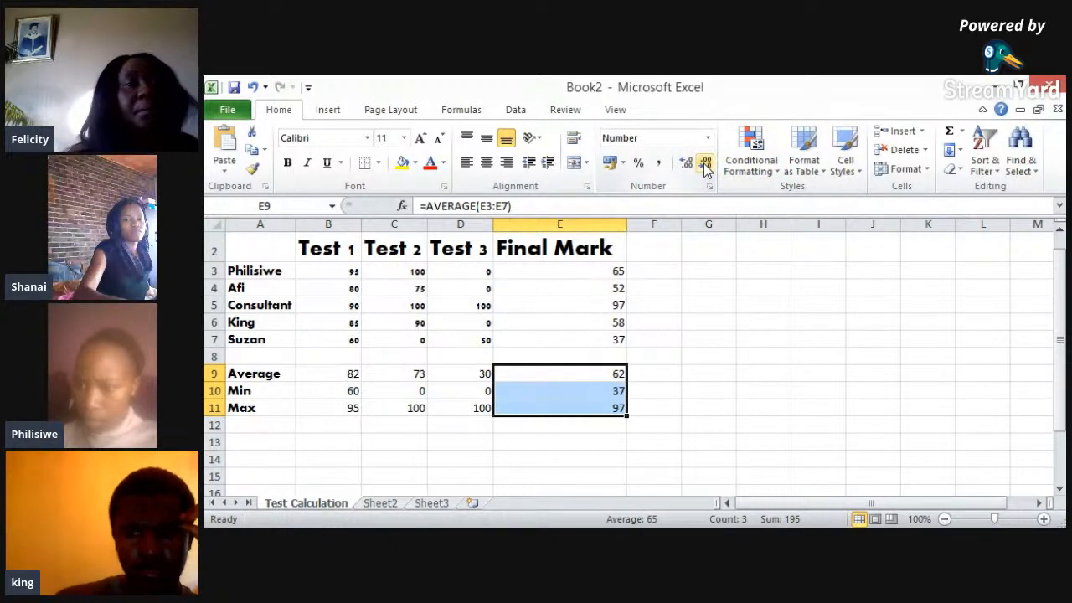
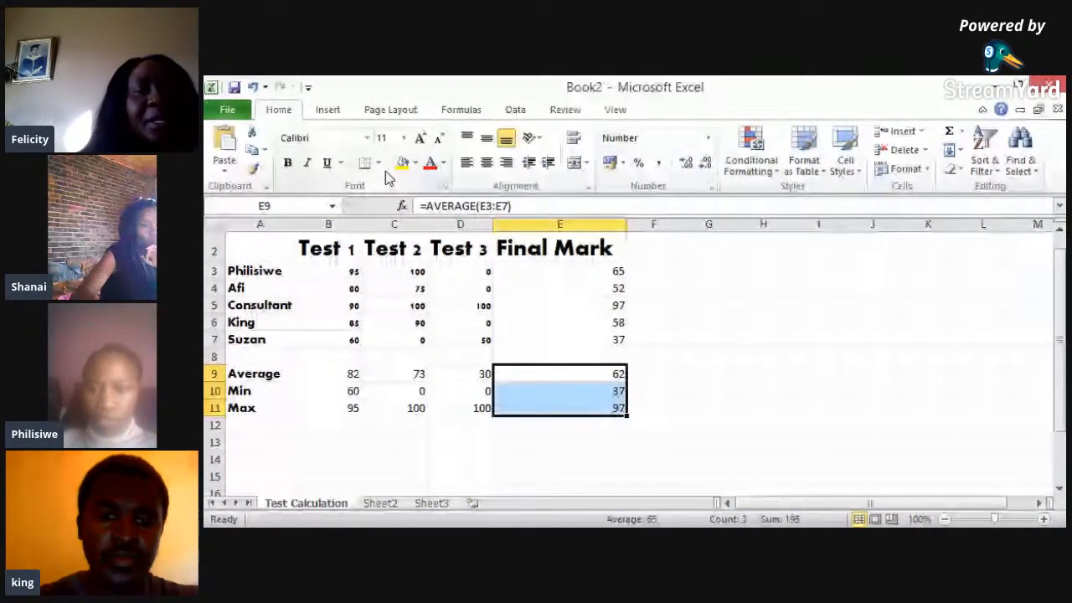
click(214, 271)
right_click(211, 271)
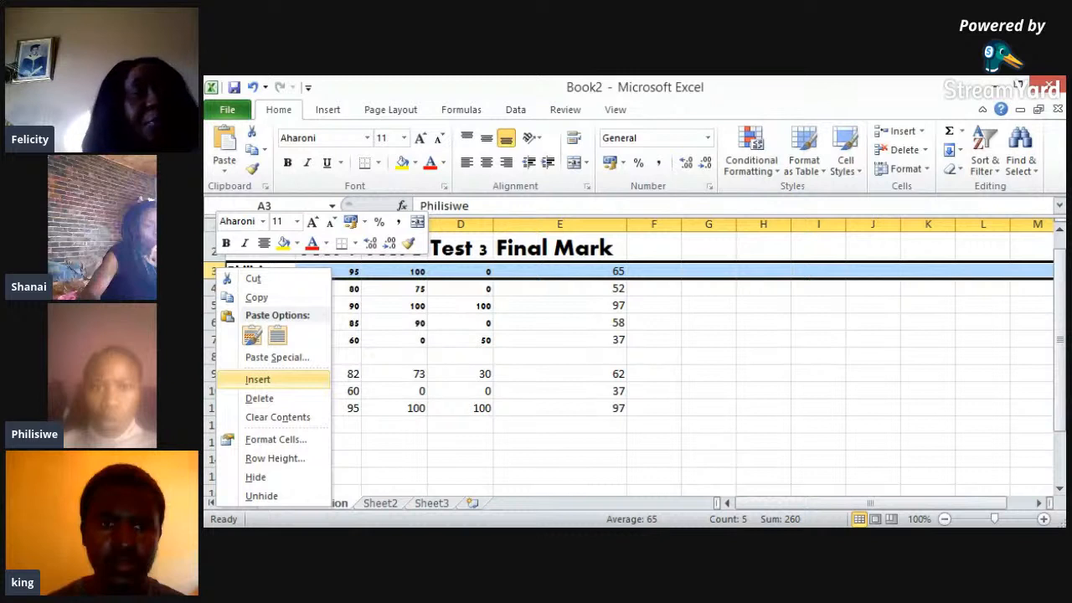
click(259, 379)
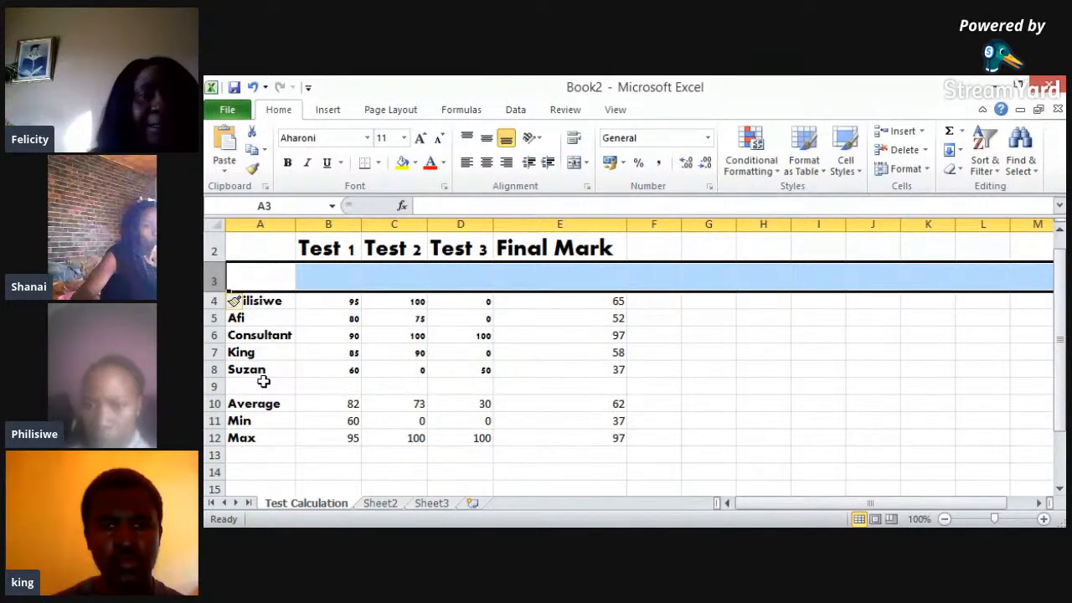
key(ctrl+z)
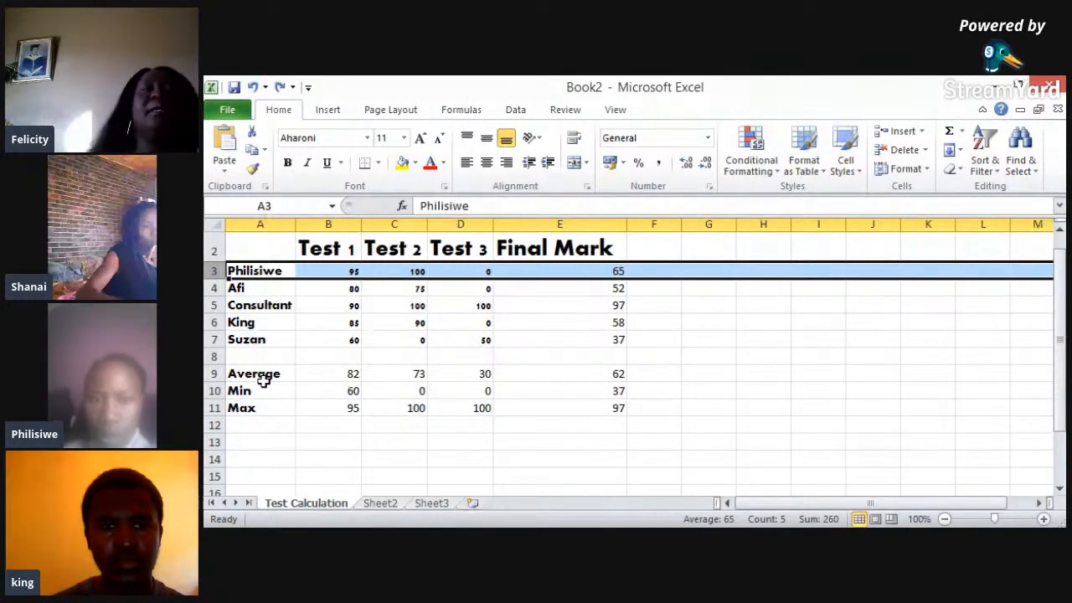
click(311, 443)
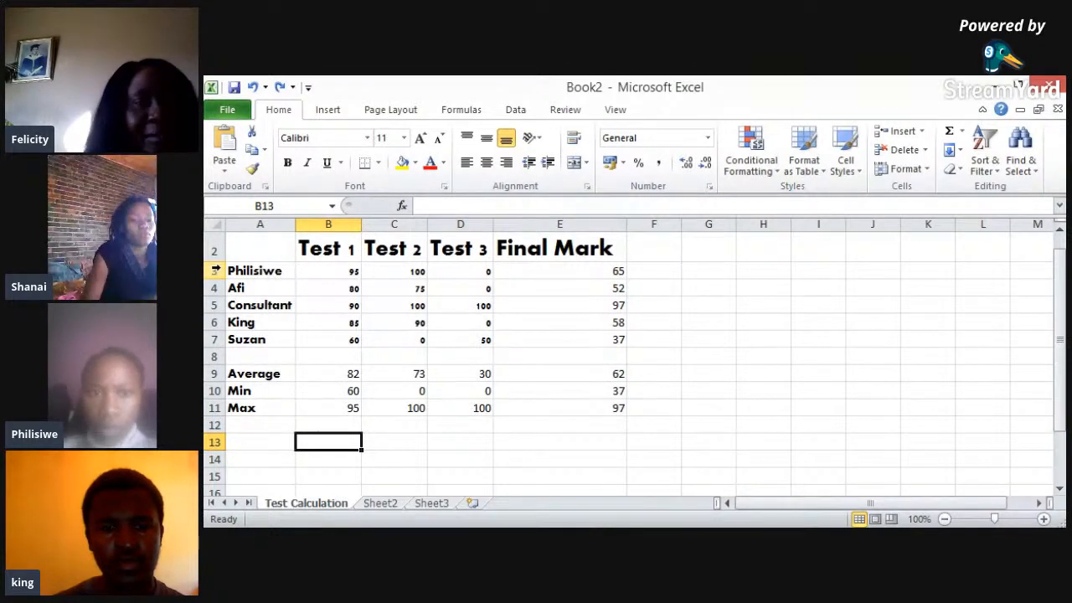
Insert a blank row above the first participant's row, directly below the test headings
click(215, 270)
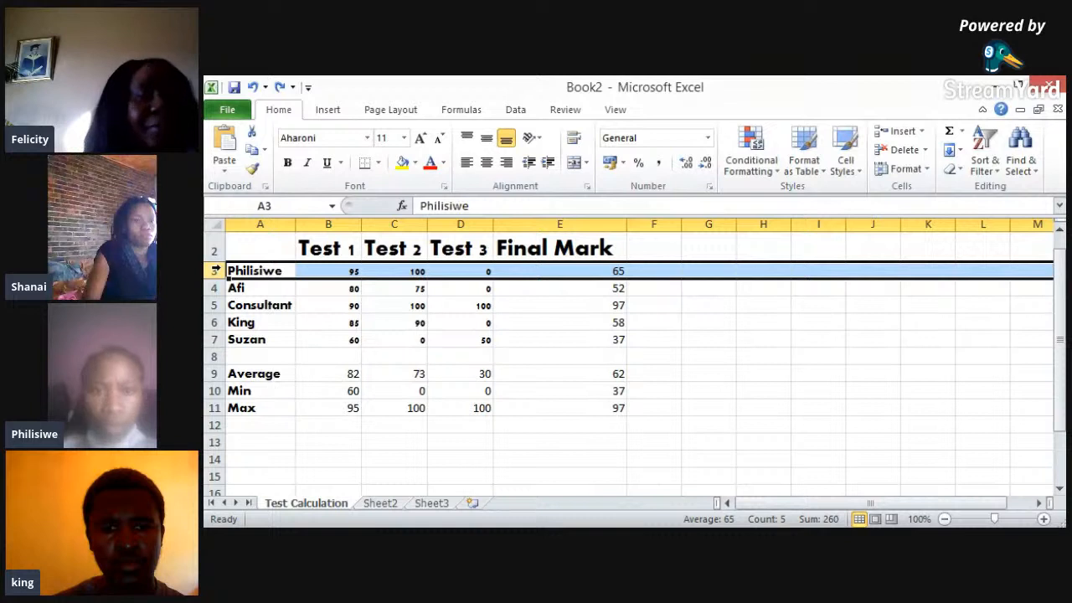
right_click(216, 270)
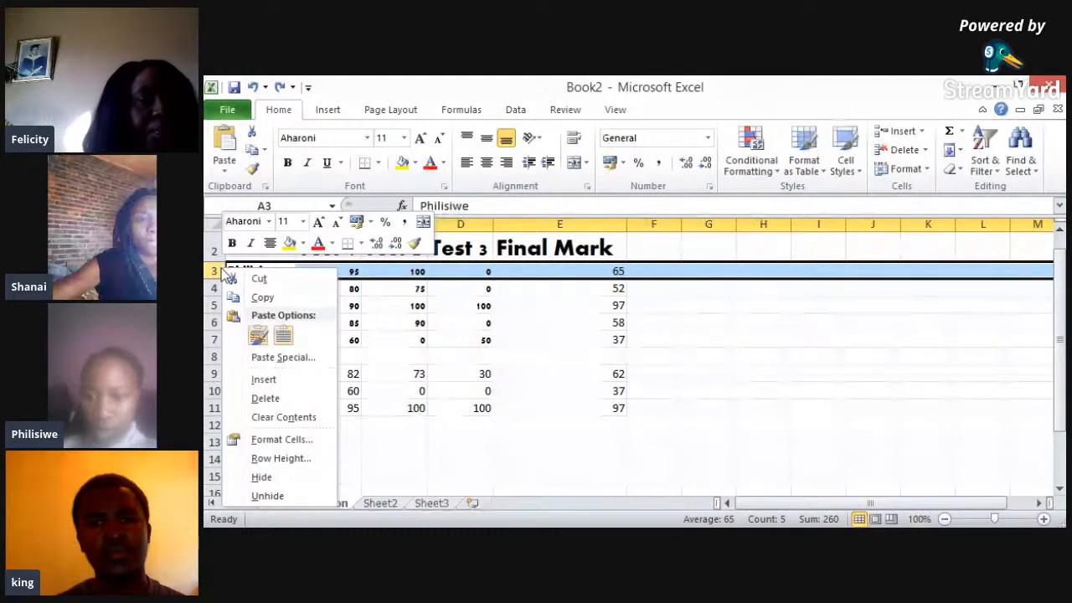
click(297, 379)
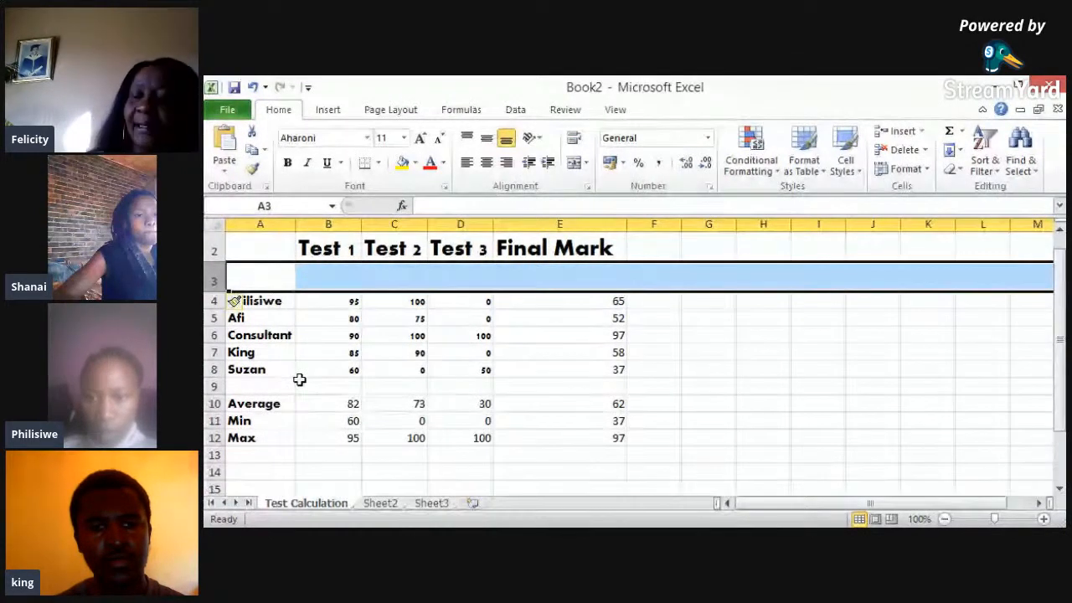
click(300, 381)
Enter the test weightings 25%, 35% and 40% in cells B3, C3 and D3 below the Test 1 to Test 3 headings
click(341, 279)
text(25)
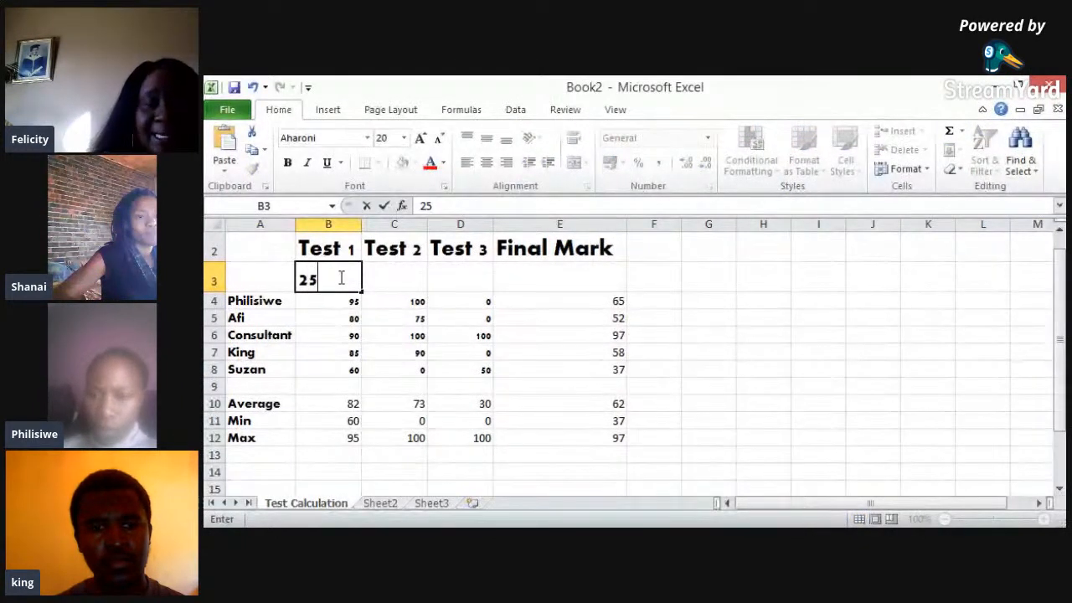
text(%)
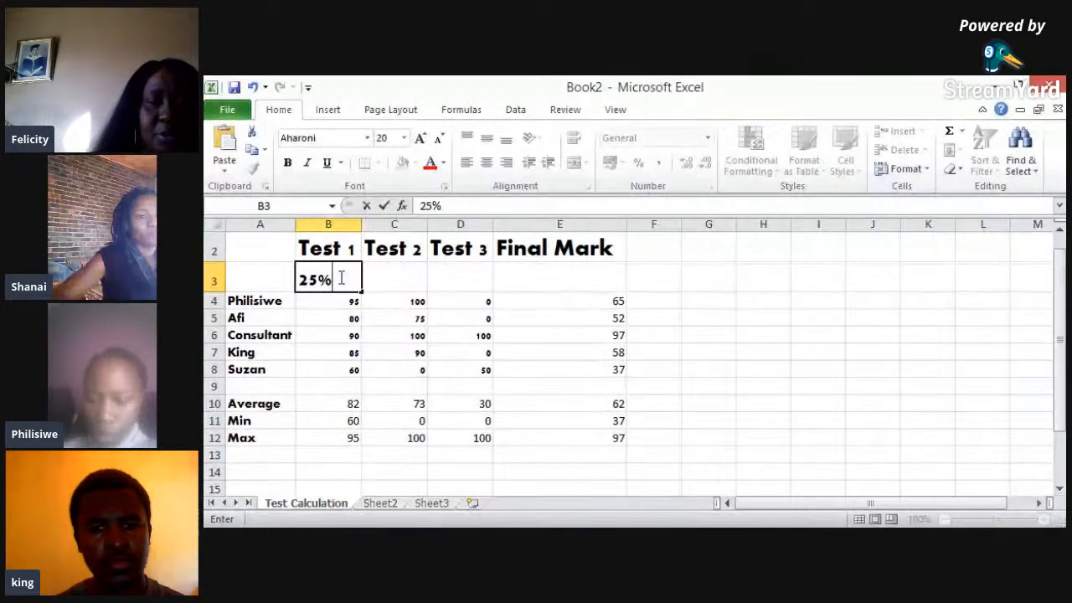
key(Tab)
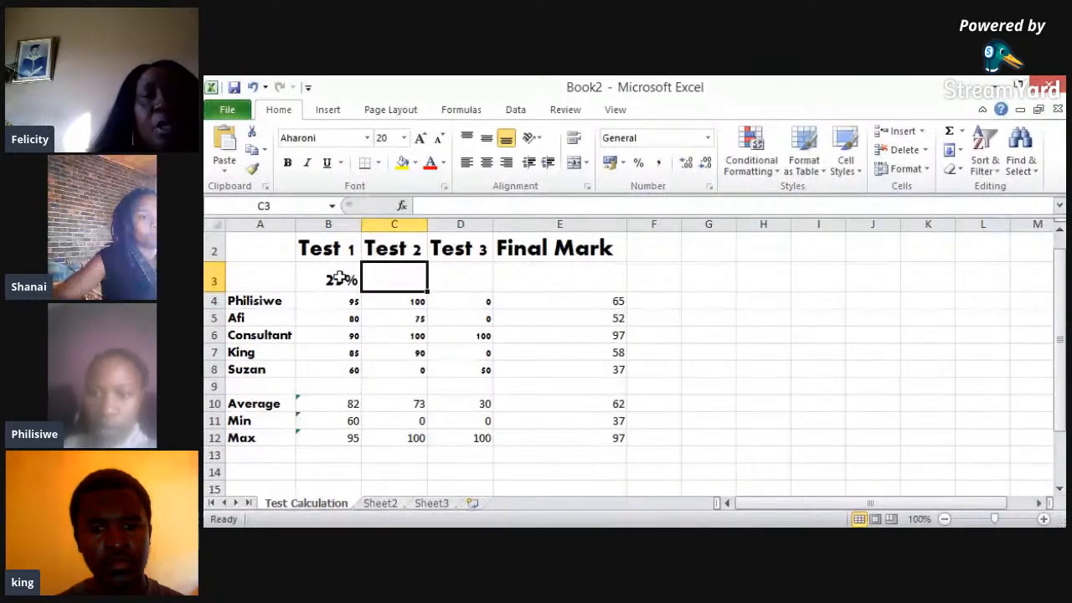
text(35%)
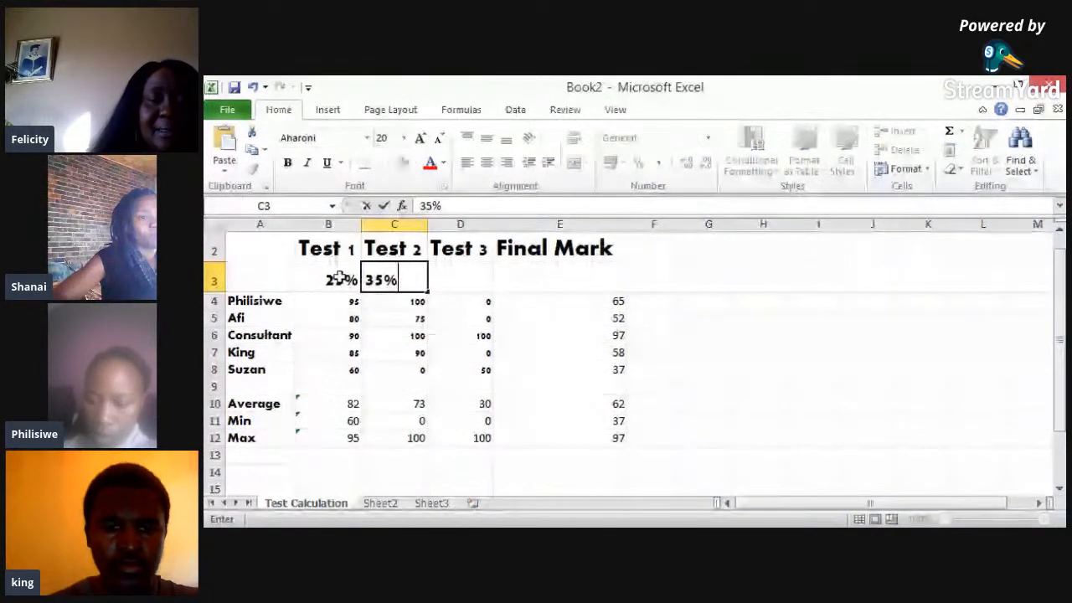
key(Tab)
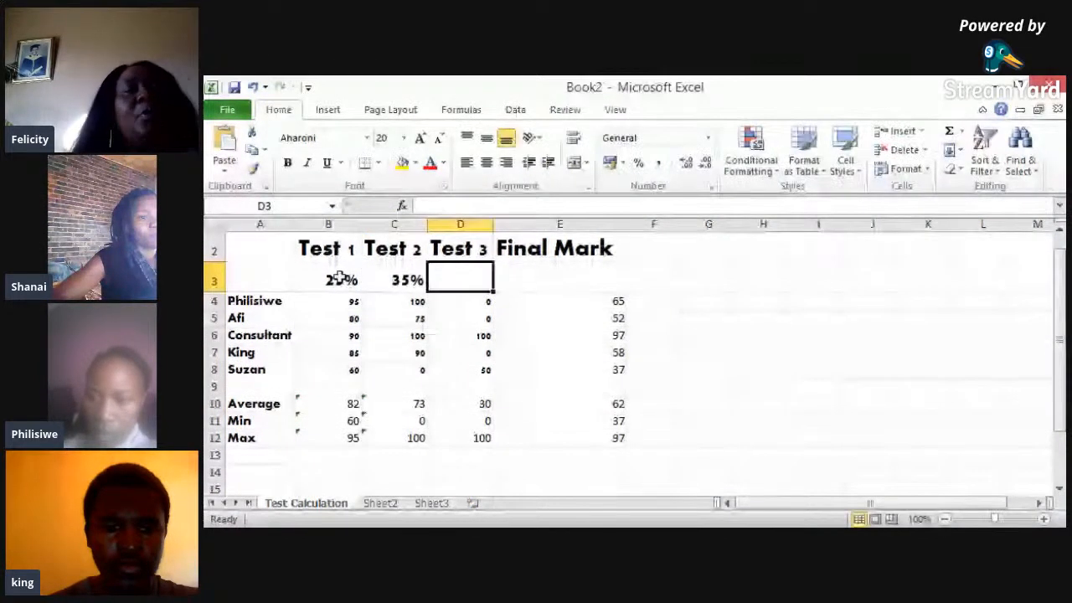
text(40)
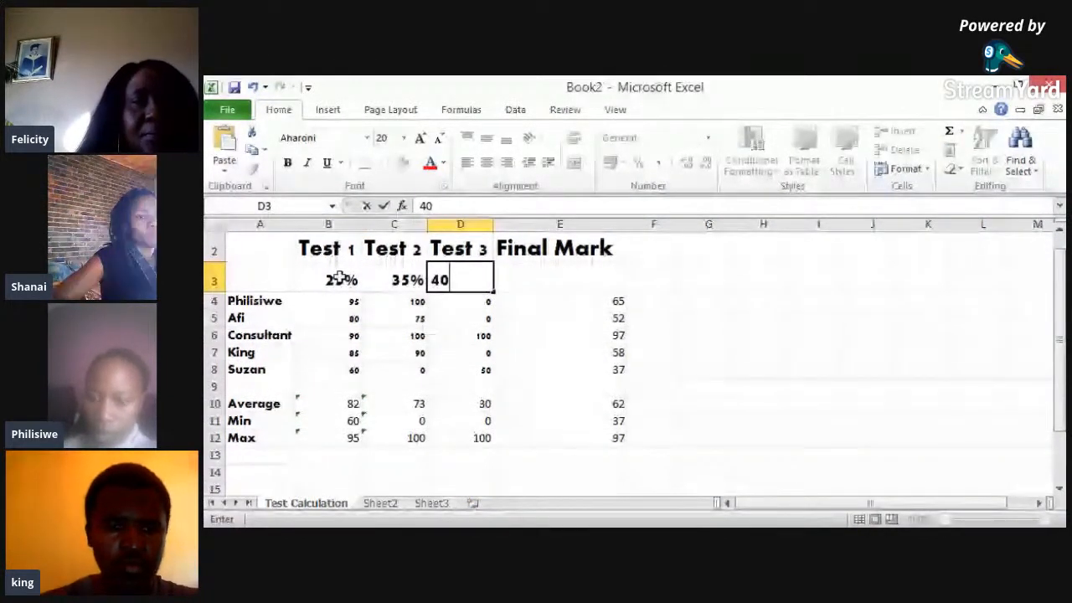
text(%)
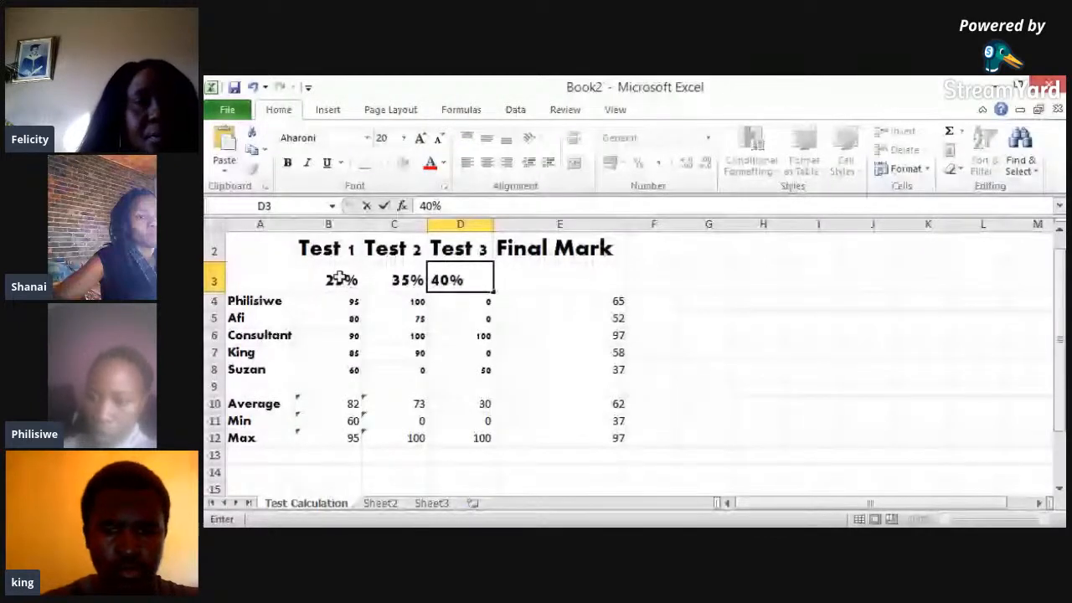
click(535, 279)
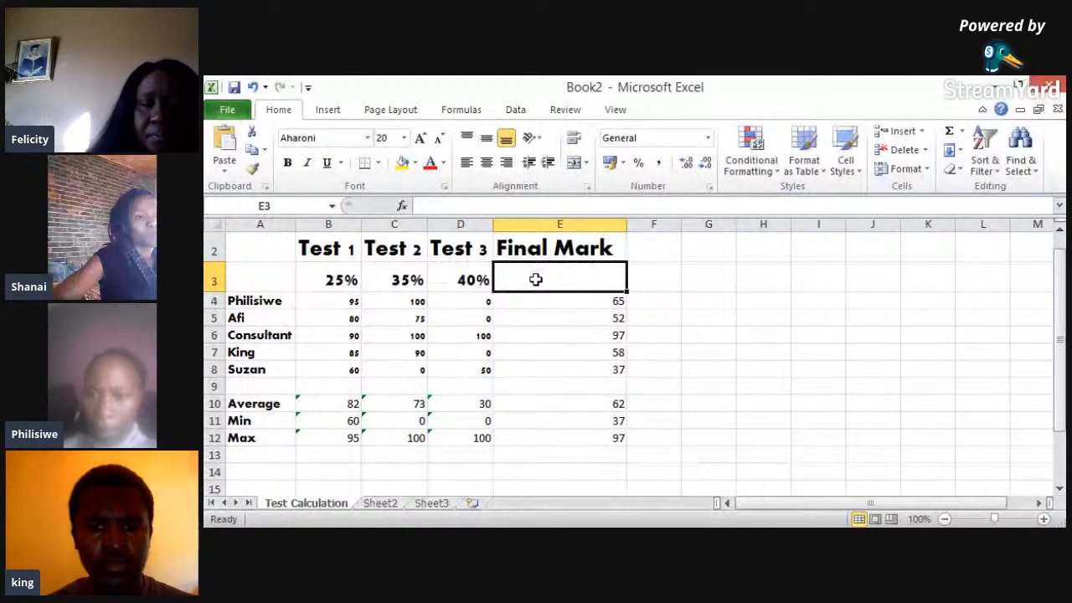
Enter the column heading FM in cell F2, beside Final Mark
click(661, 250)
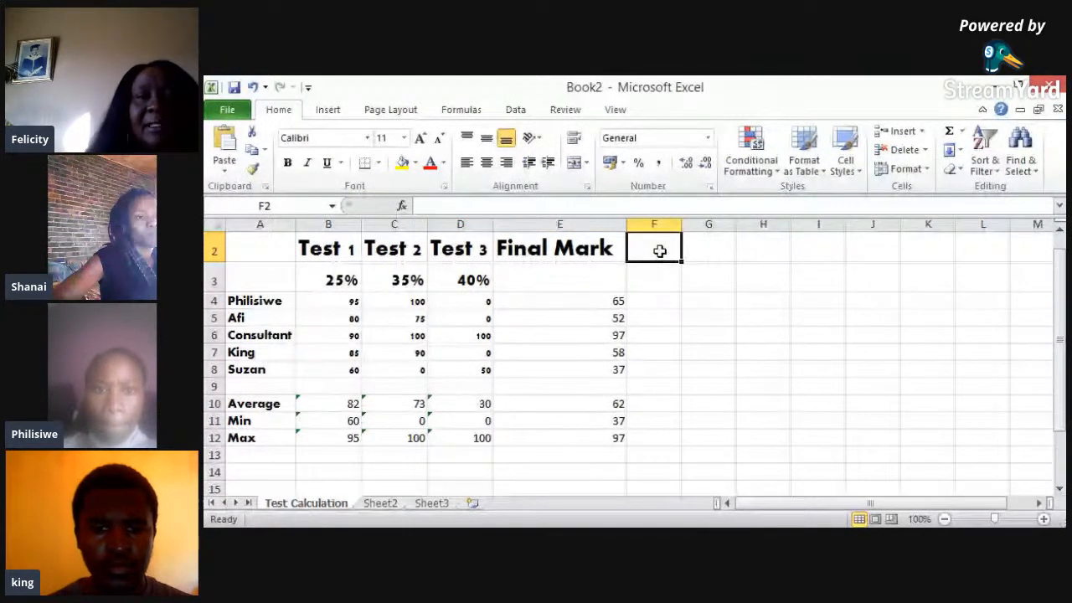
text(F)
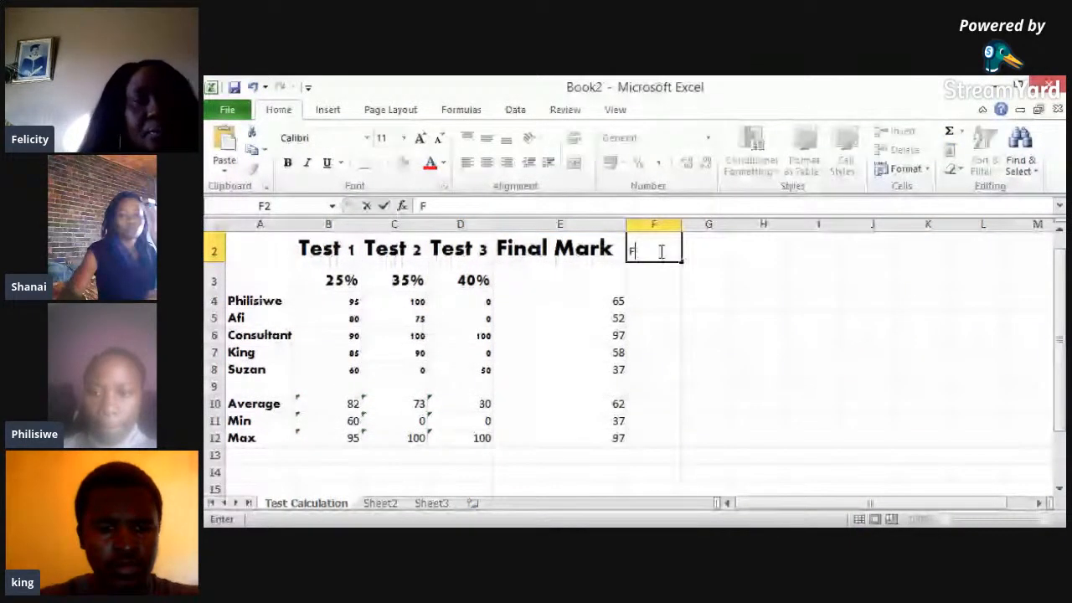
text(M)
Start a weighted mark formula in F4 that multiplies B4 by the absolute reference $B$3
click(658, 306)
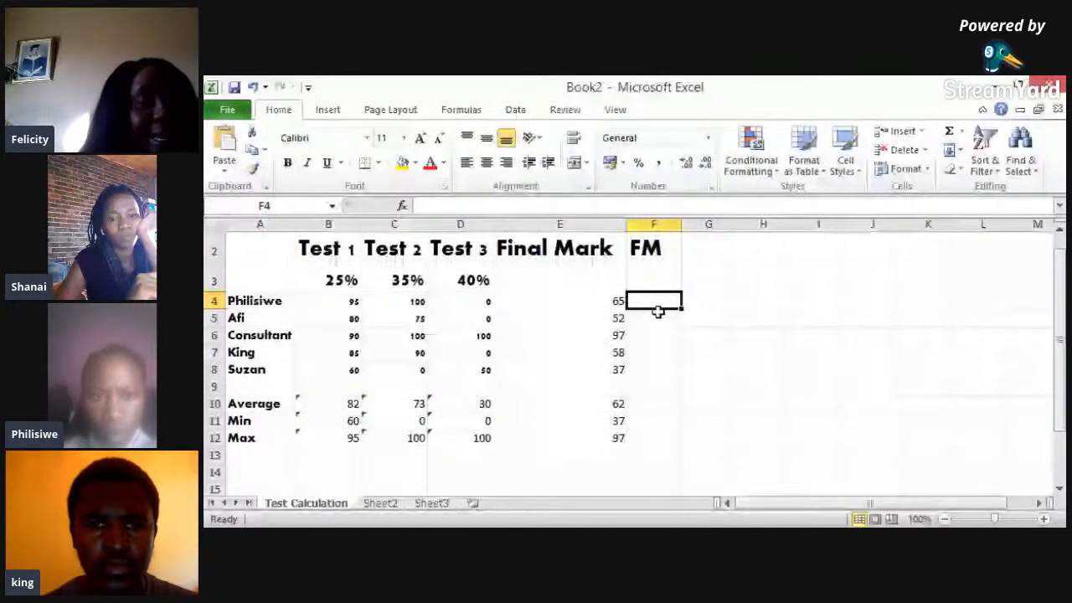
text(=)
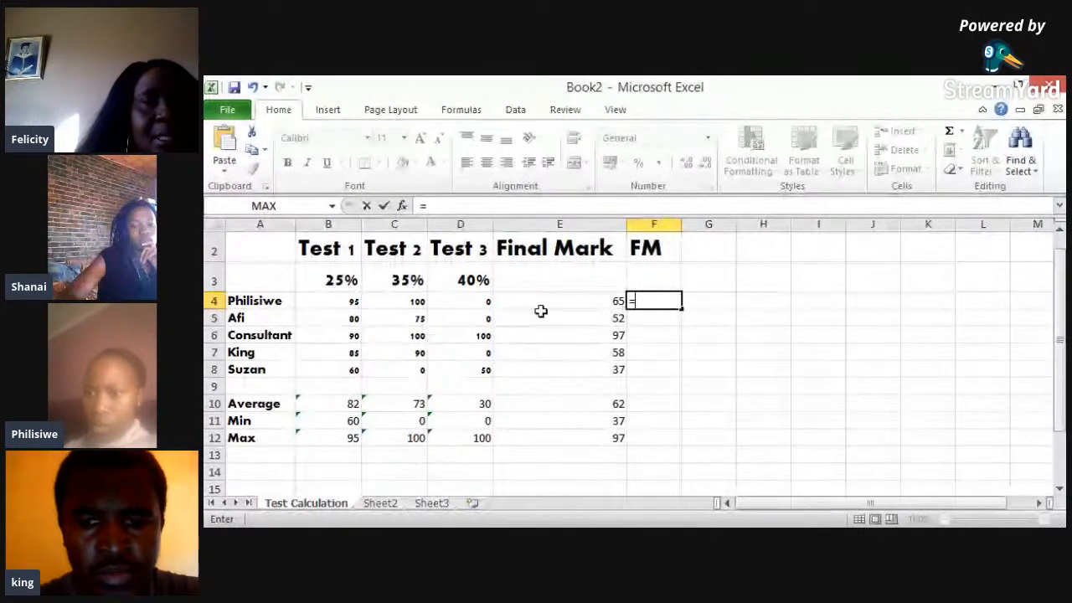
click(348, 300)
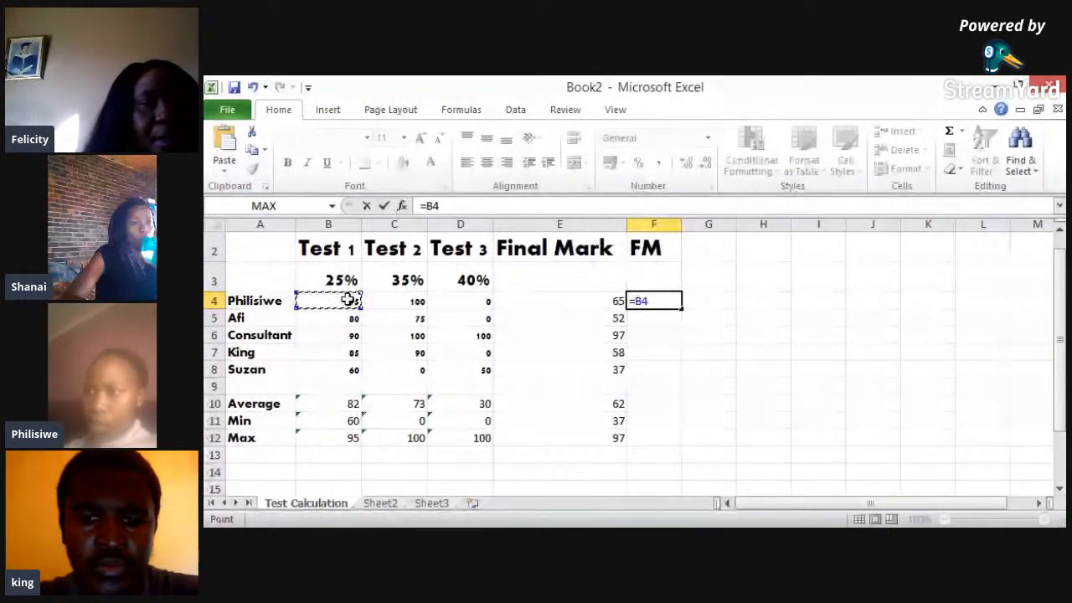
text(*)
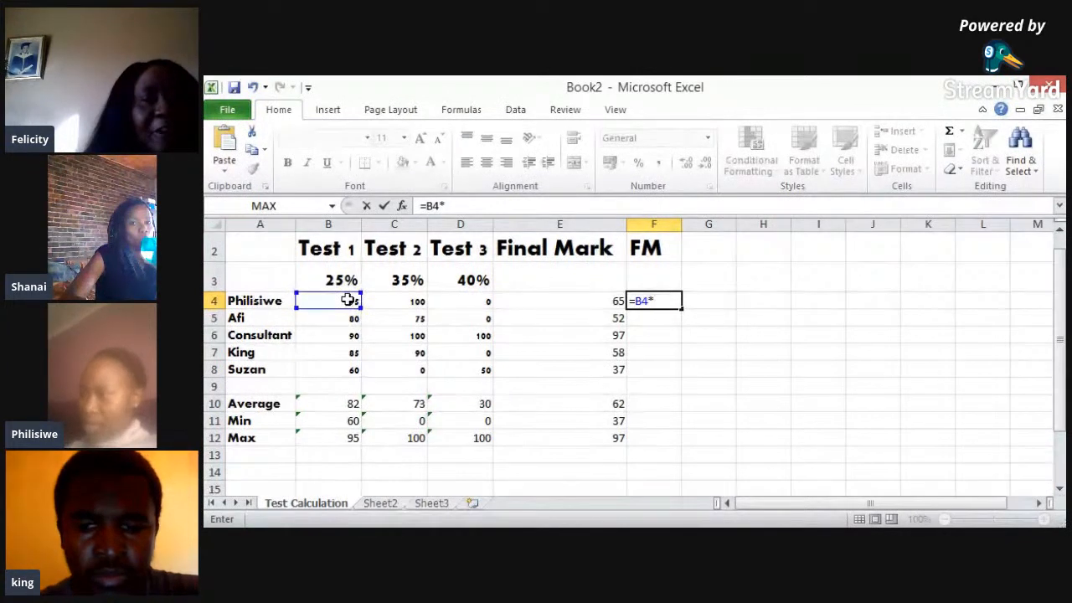
click(345, 283)
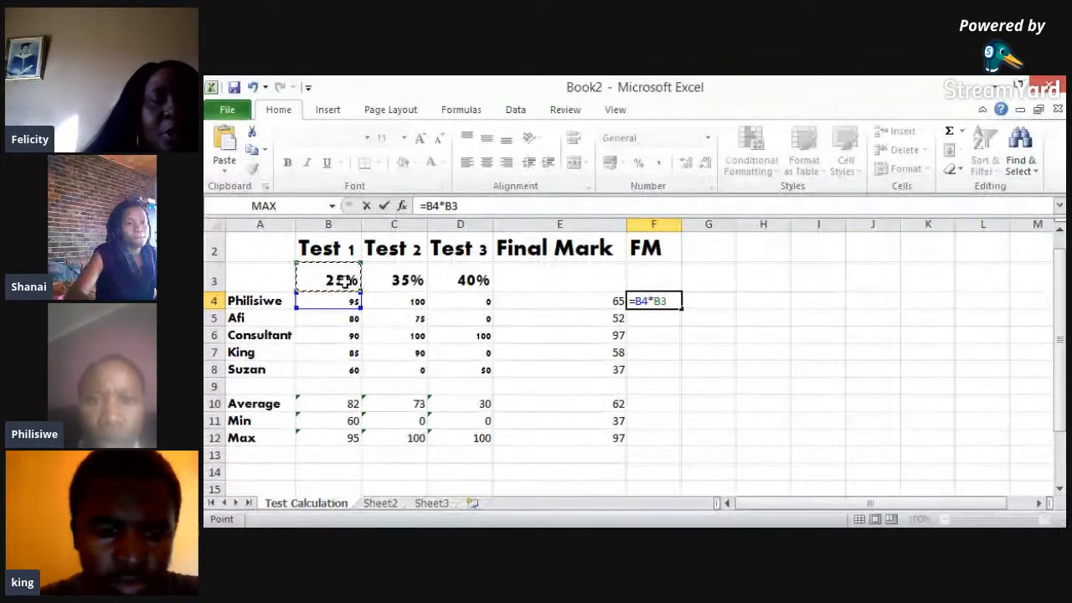
key(F4)
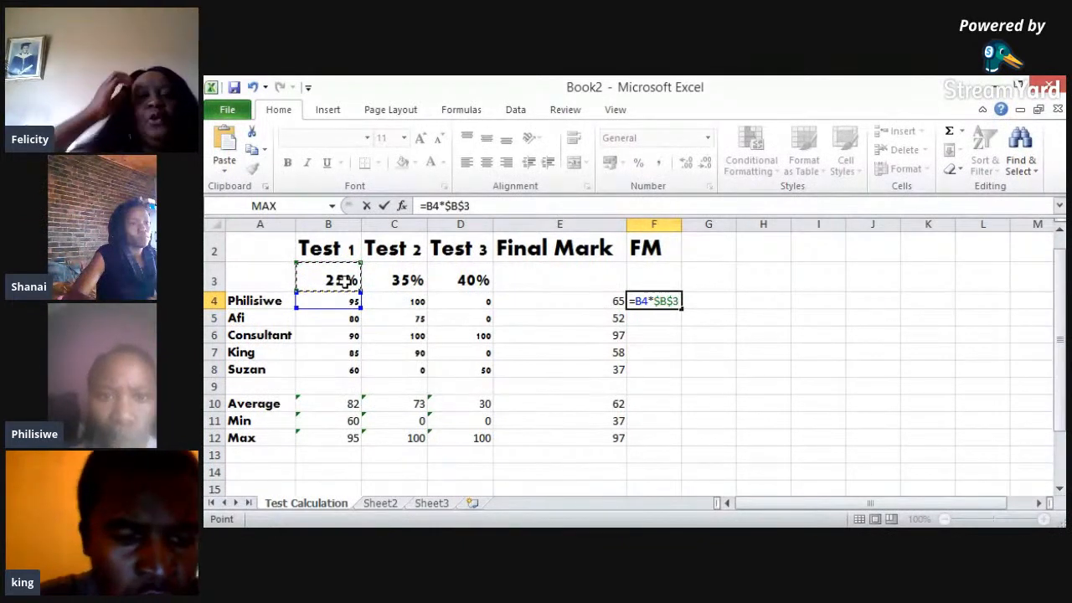
key(alt+Tab)
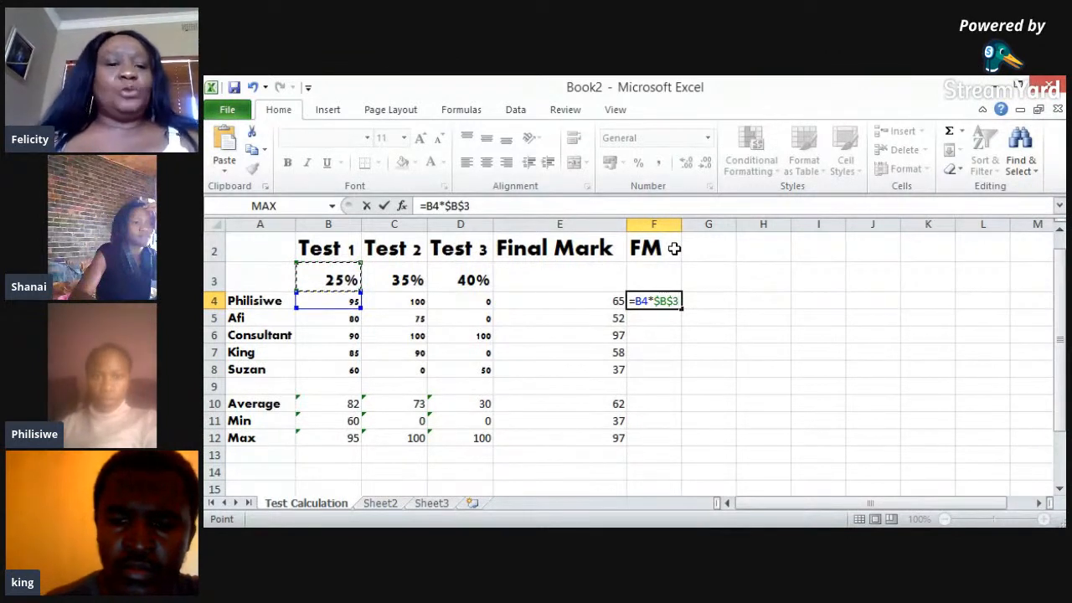
Extend the F4 formula by adding C4 multiplied by the absolute reference $C$3
text(+)
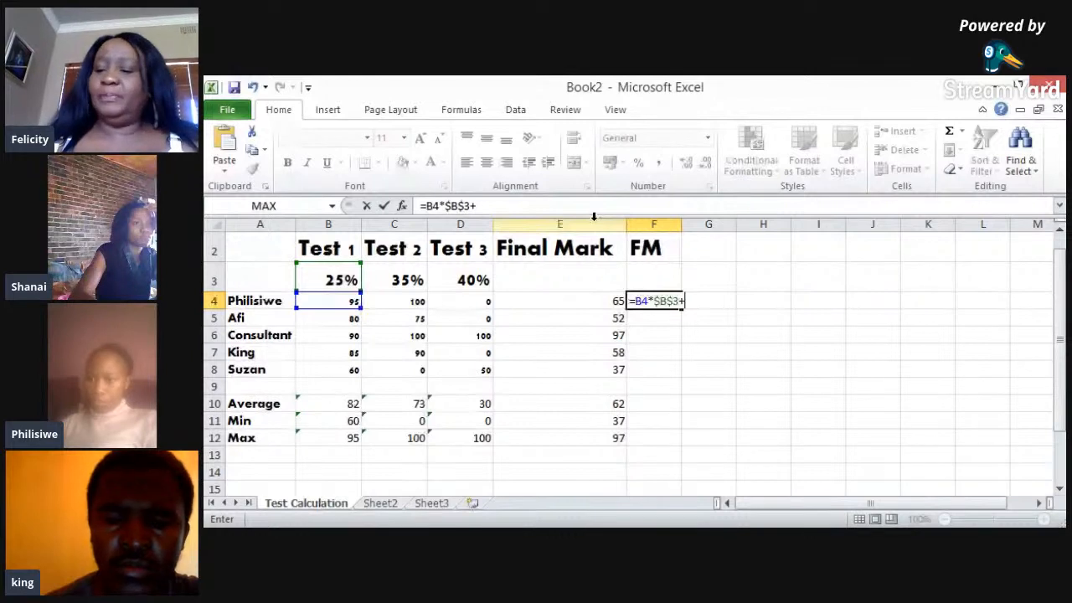
click(416, 301)
text(*)
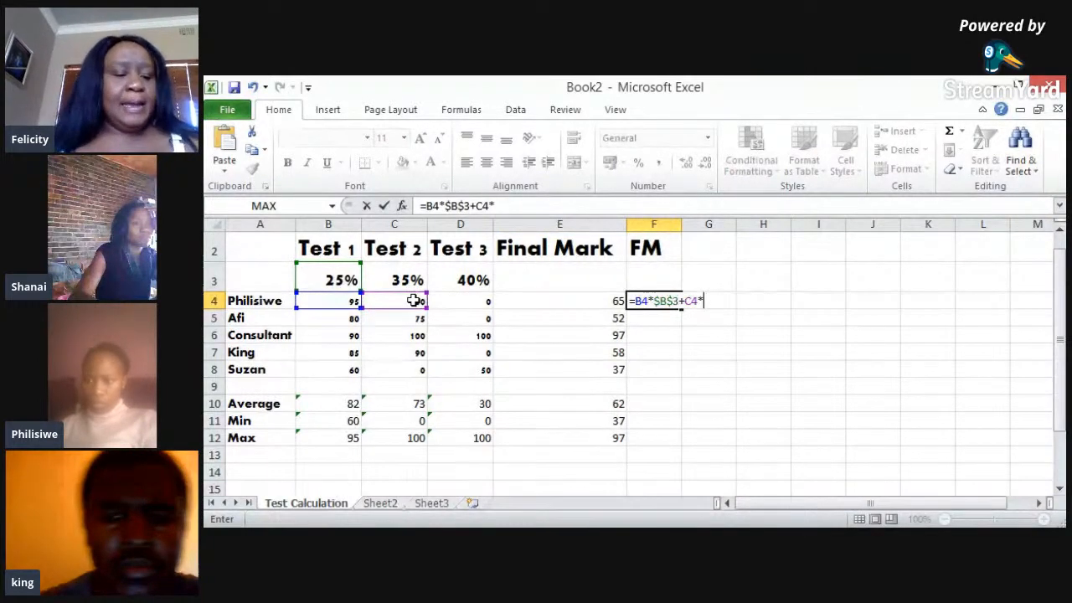
click(414, 279)
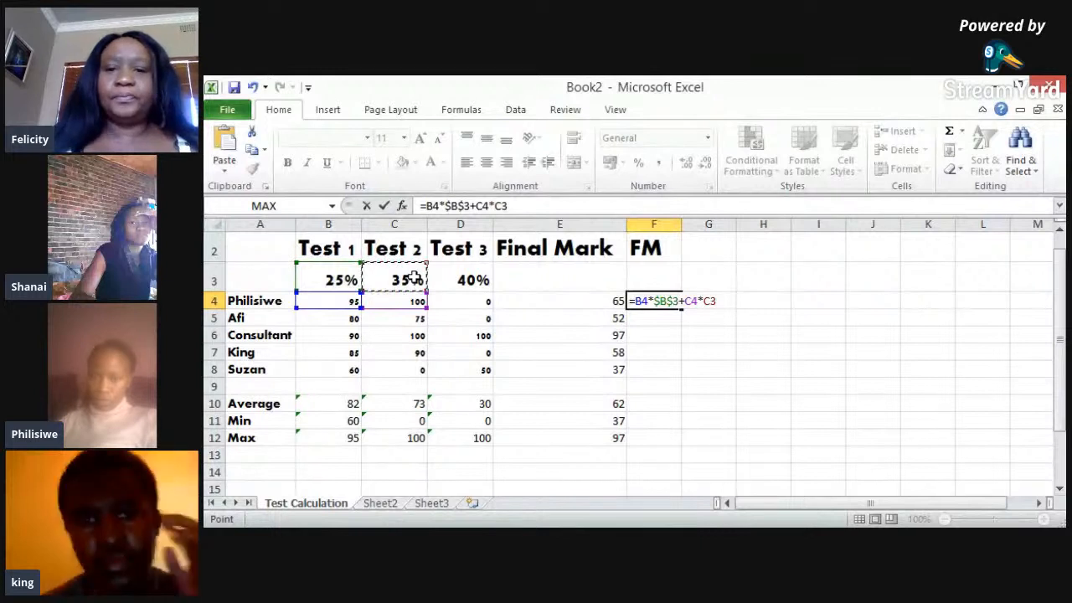
key(F4)
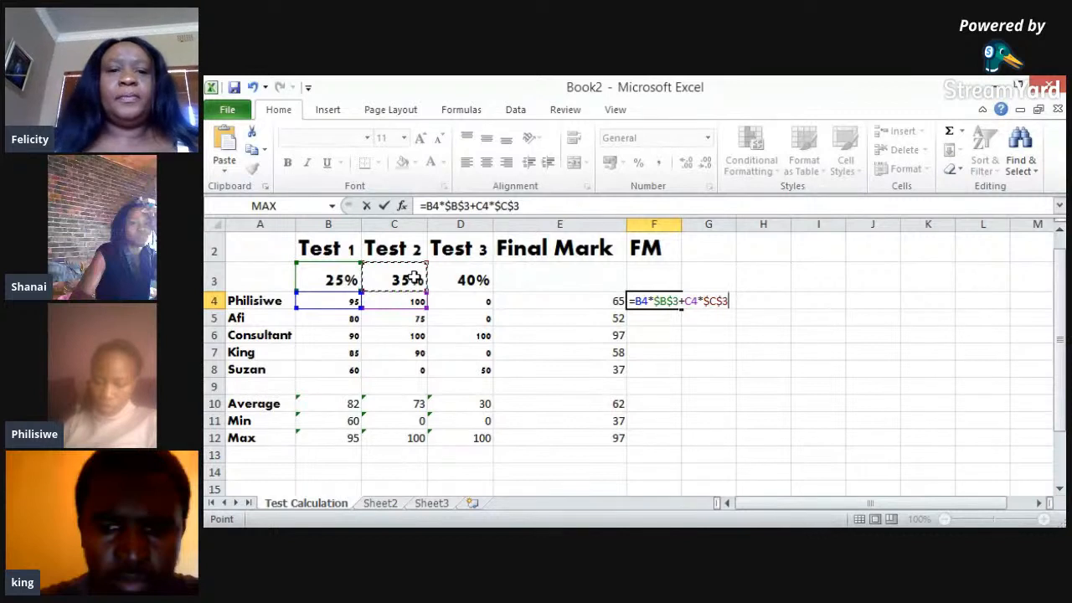
Complete the F4 formula as =B4*$B$3+C4*$C$3+D4*$D$3, enter it and reselect the cell
text(+)
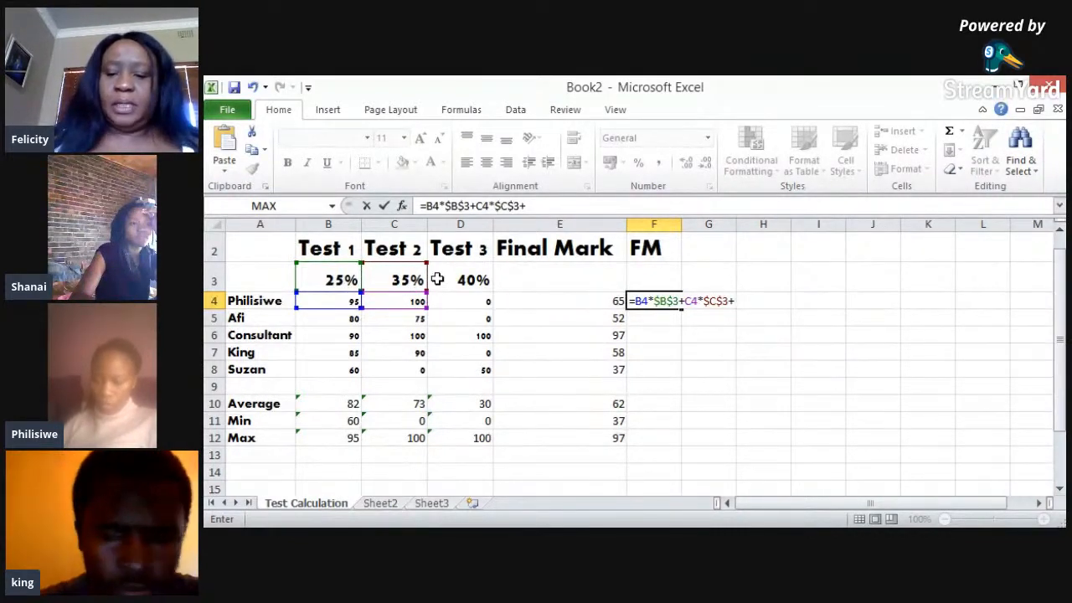
click(477, 303)
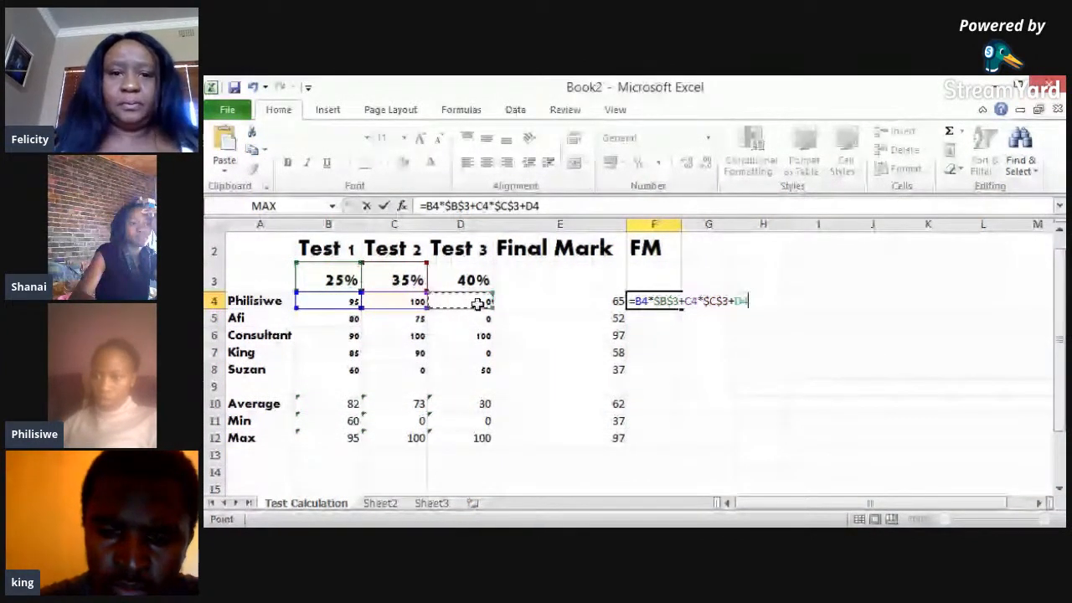
text(*)
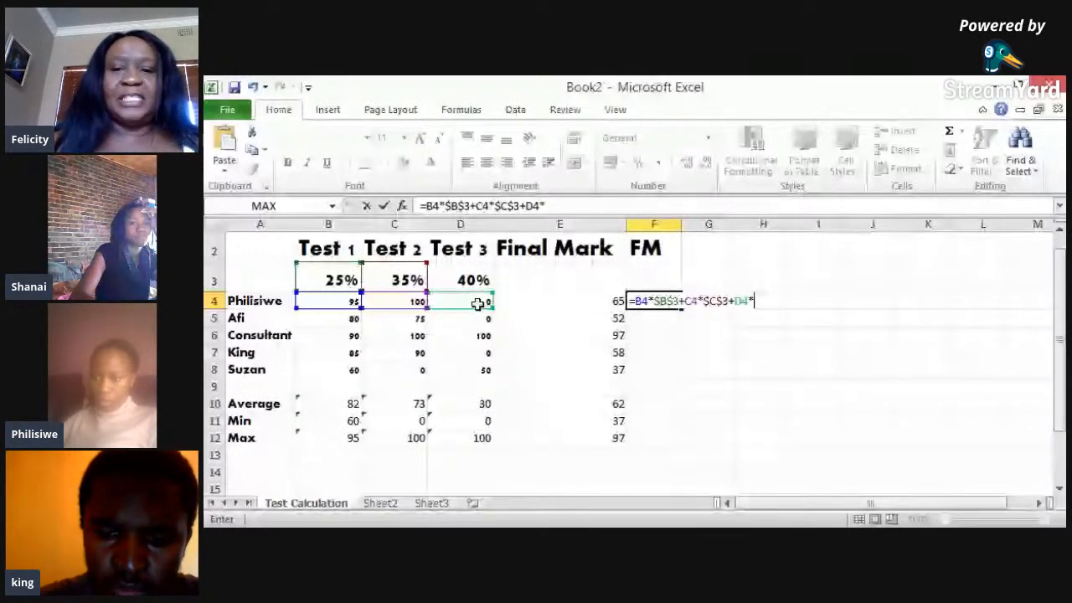
click(473, 278)
key(F4)
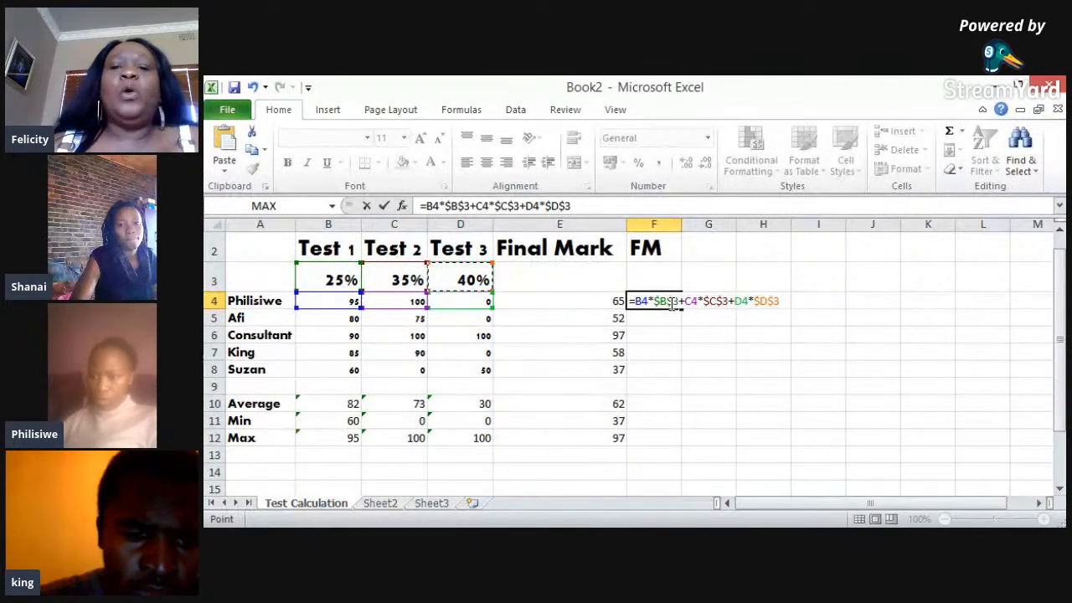
drag(672, 303, 672, 325)
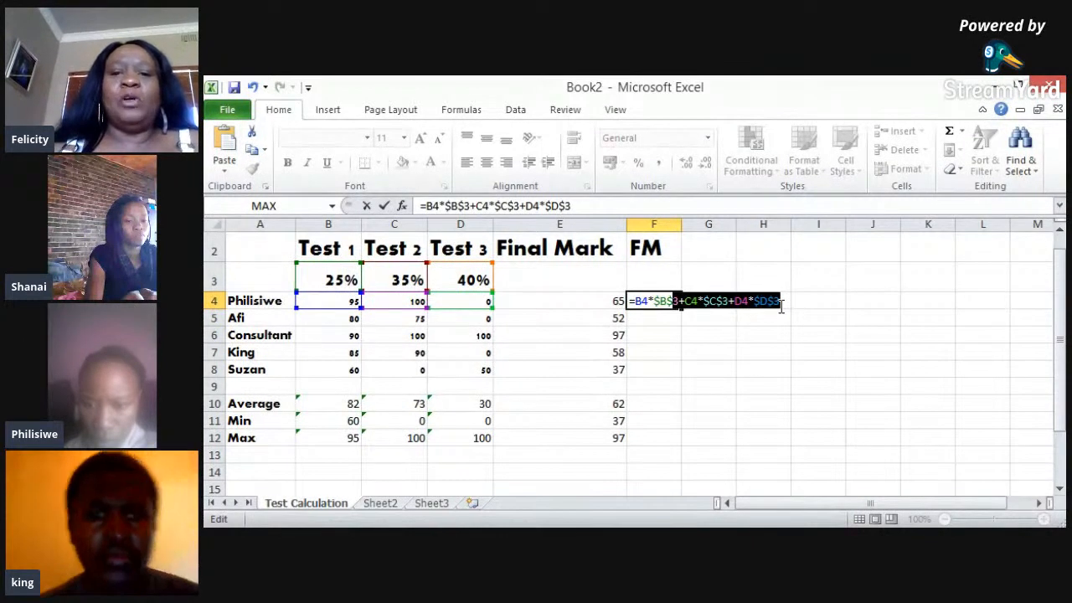
key(Return)
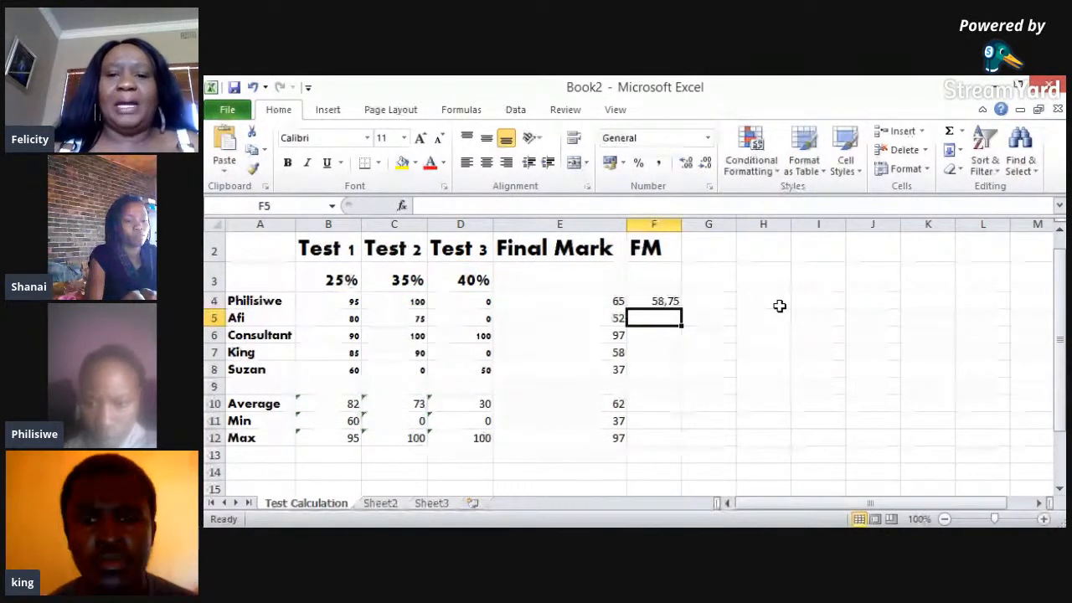
click(658, 302)
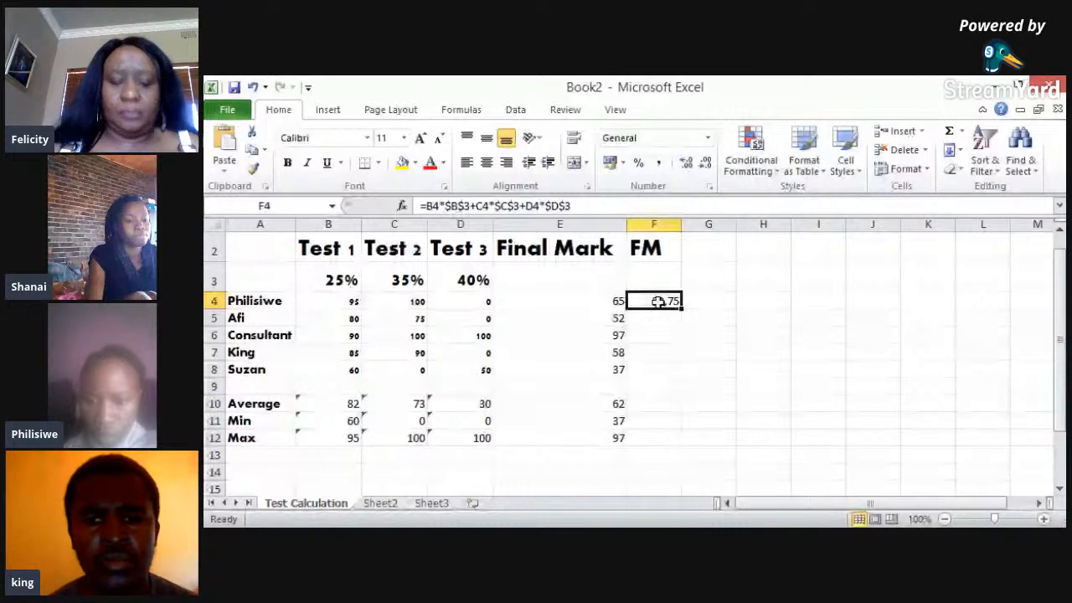
Fill the weighted mark formula from F4 down to F8 and format the marks with no decimal places
drag(659, 302, 679, 383)
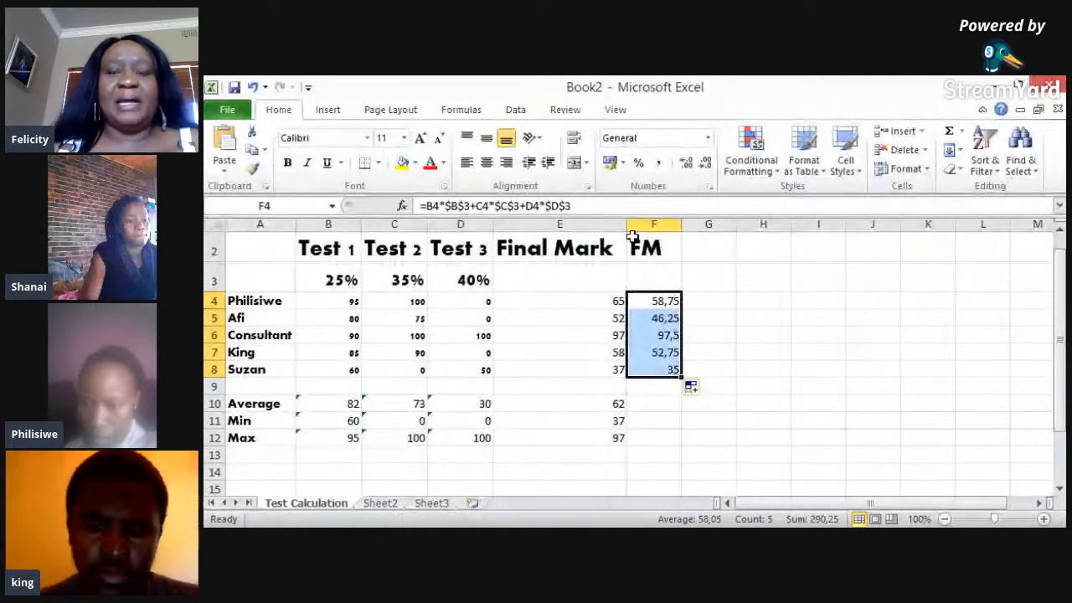
click(706, 163)
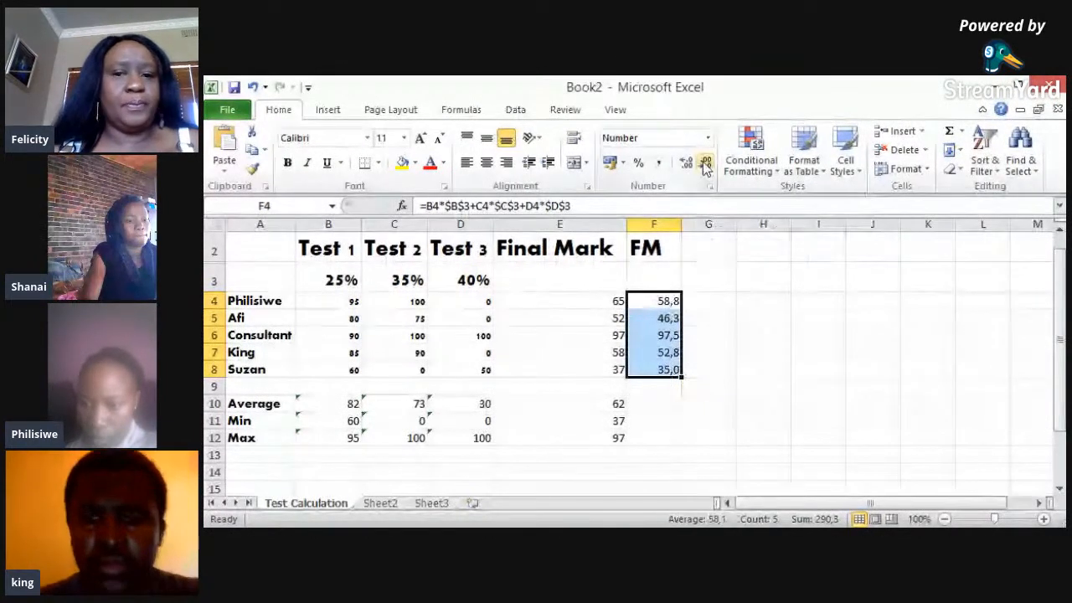
click(706, 163)
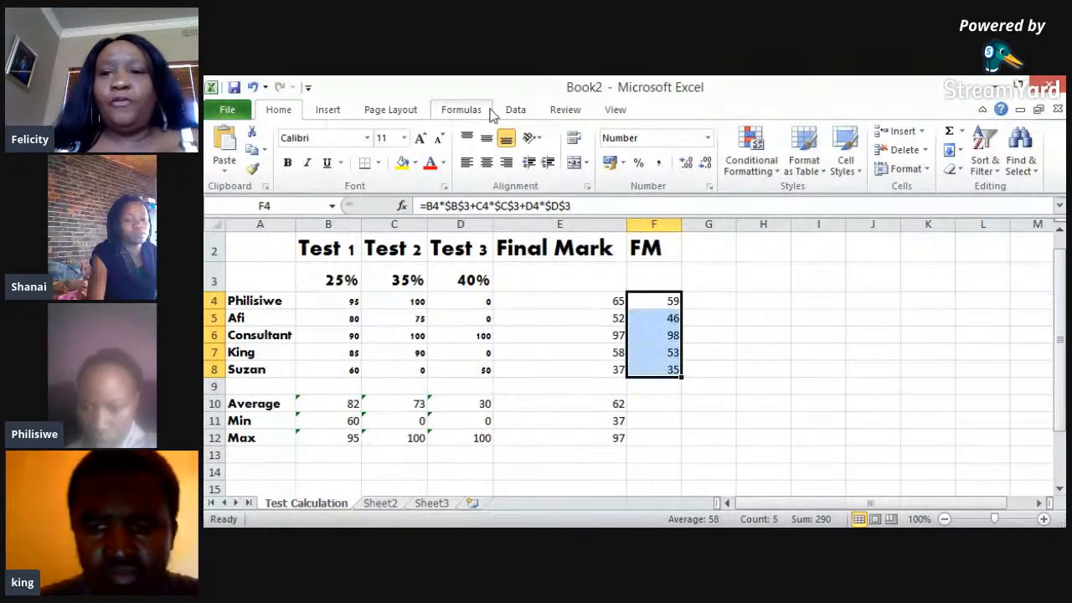
Display the formulas in the worksheet cells and widen column F to show more of the FM formulas
click(456, 110)
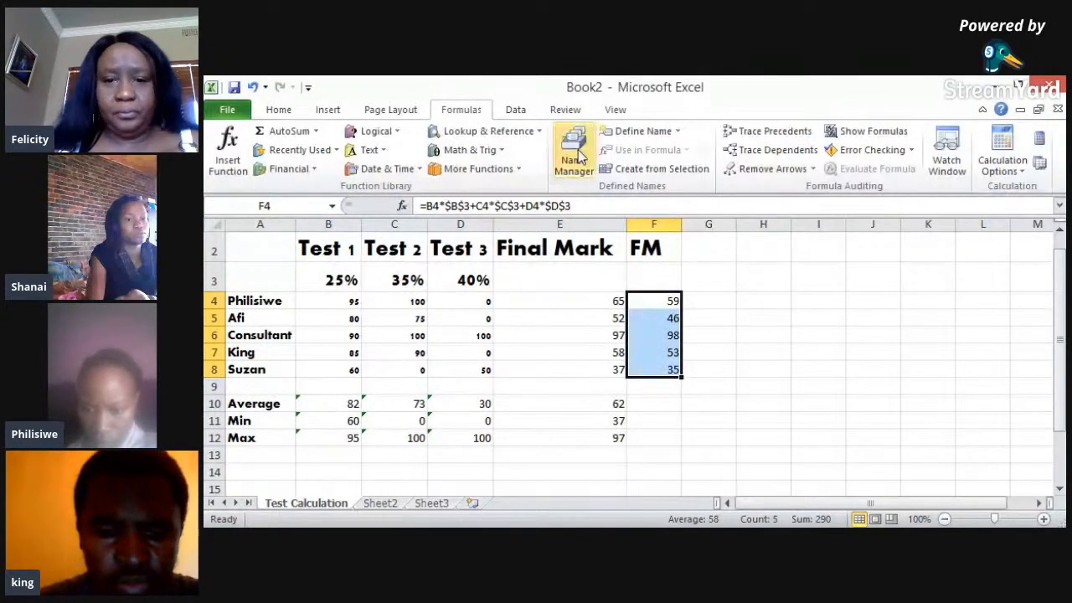
click(854, 134)
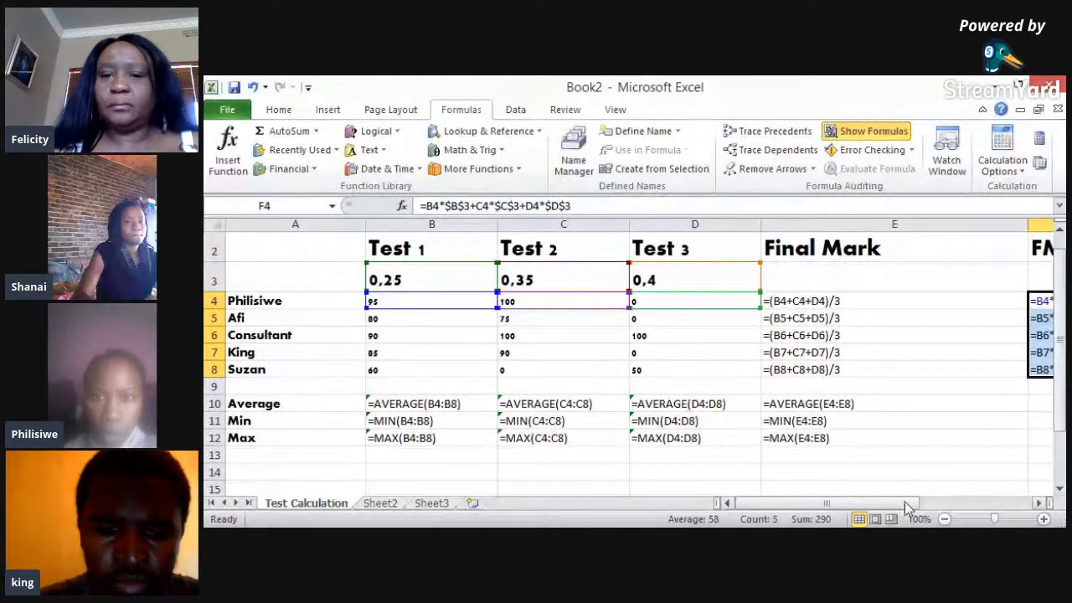
double_click(1039, 503)
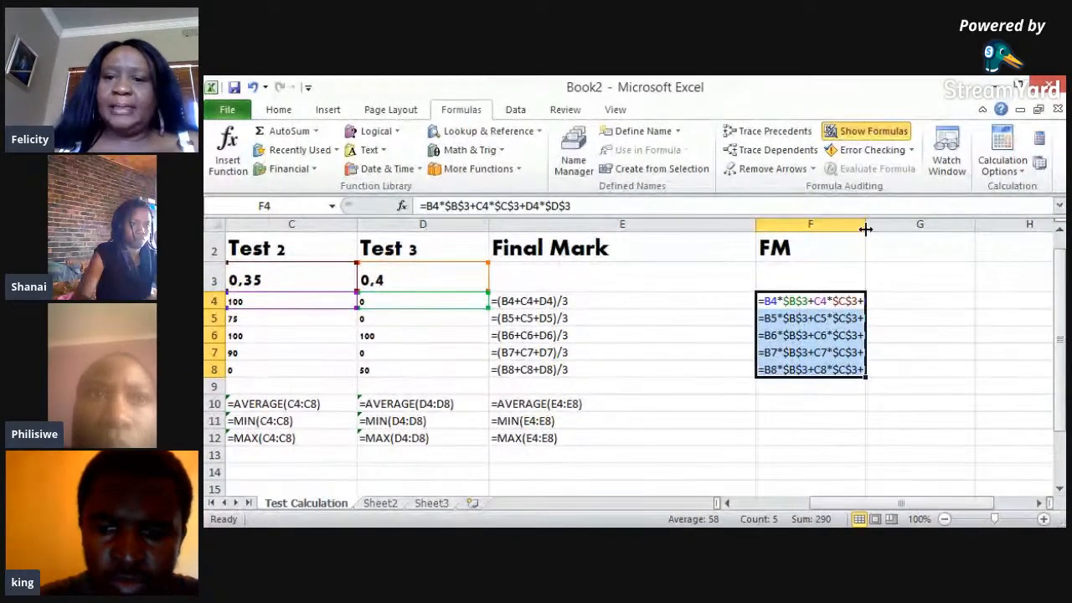
drag(867, 229, 905, 225)
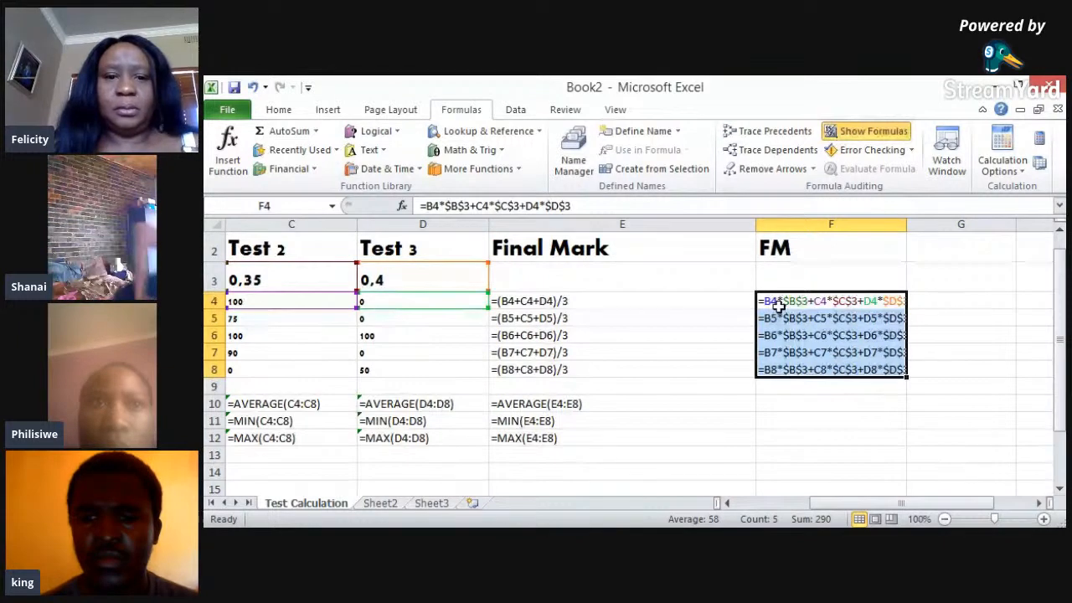
click(779, 433)
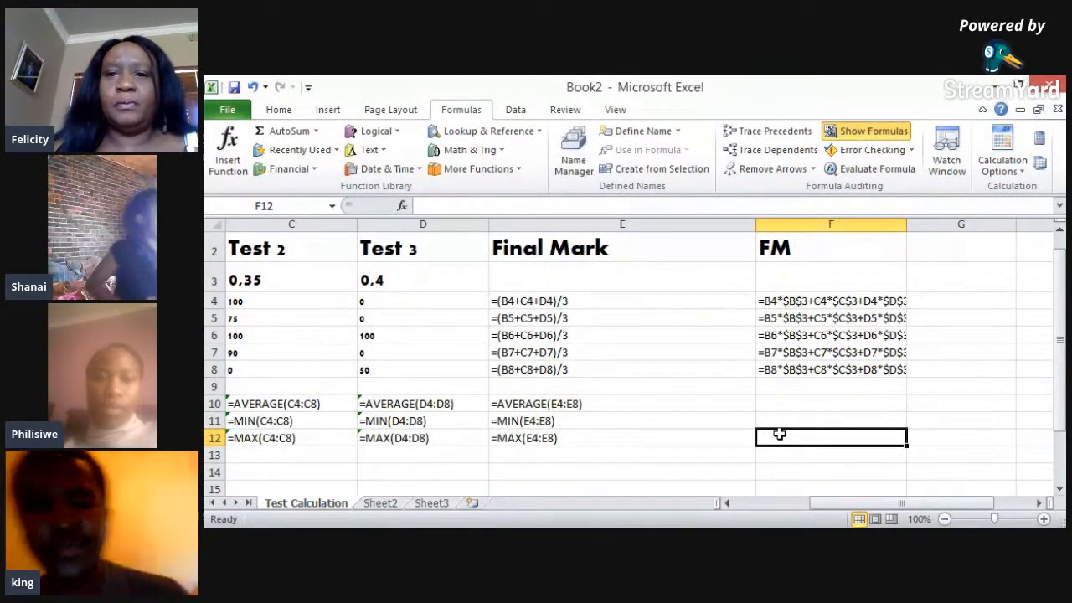
Turn off the formula display so the sheet shows calculated values again
click(862, 131)
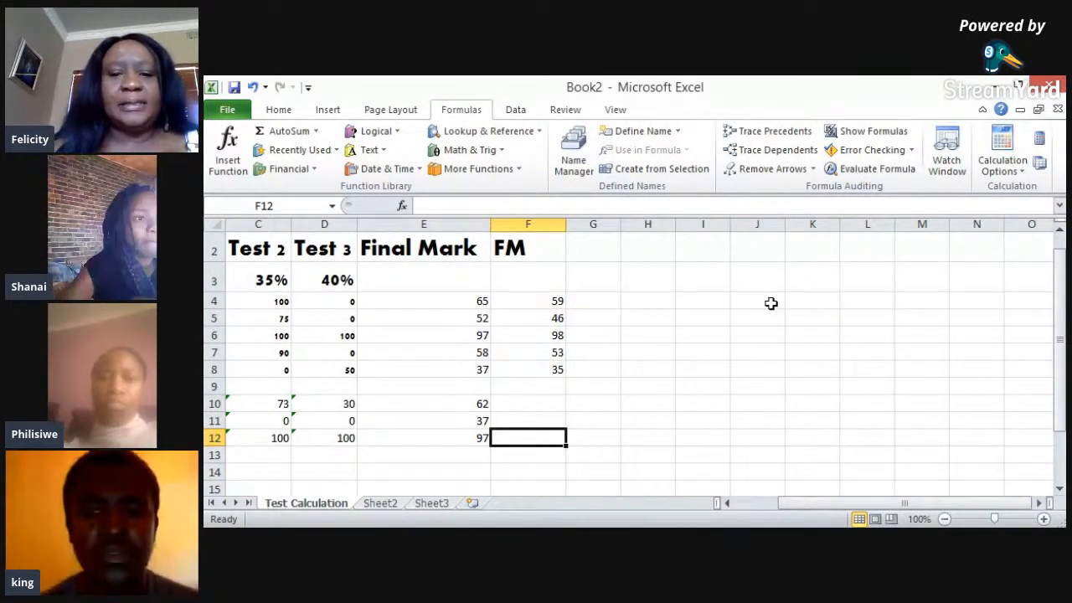
click(728, 503)
click(727, 502)
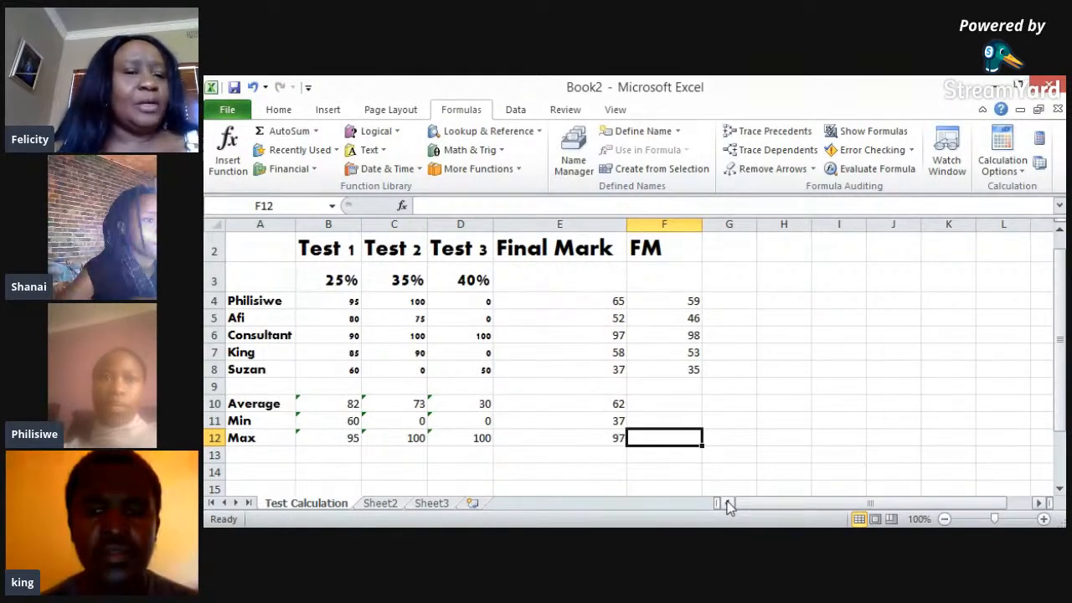
click(566, 423)
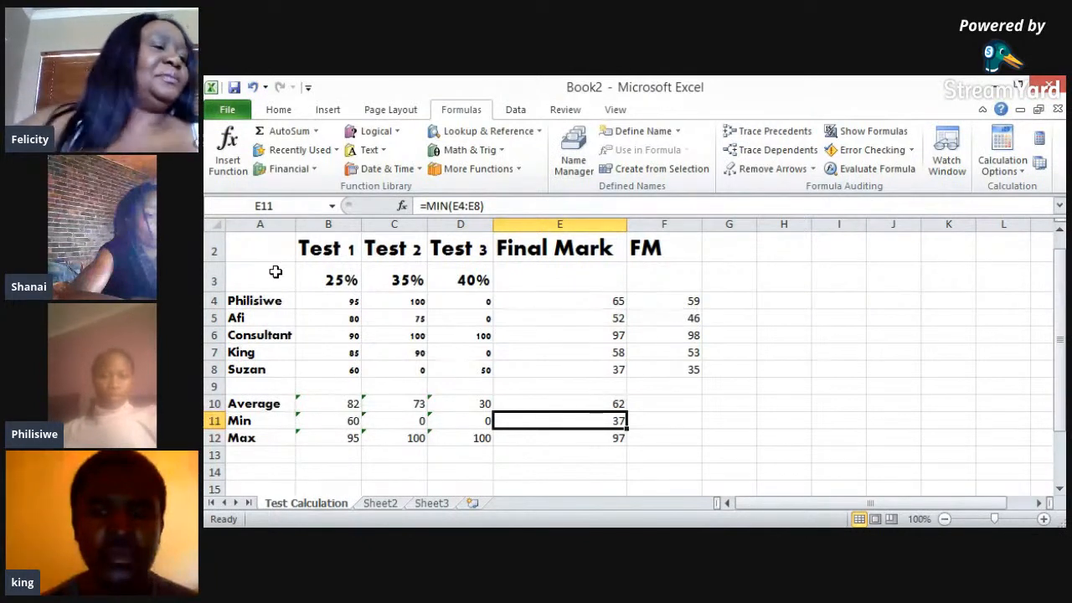
click(276, 271)
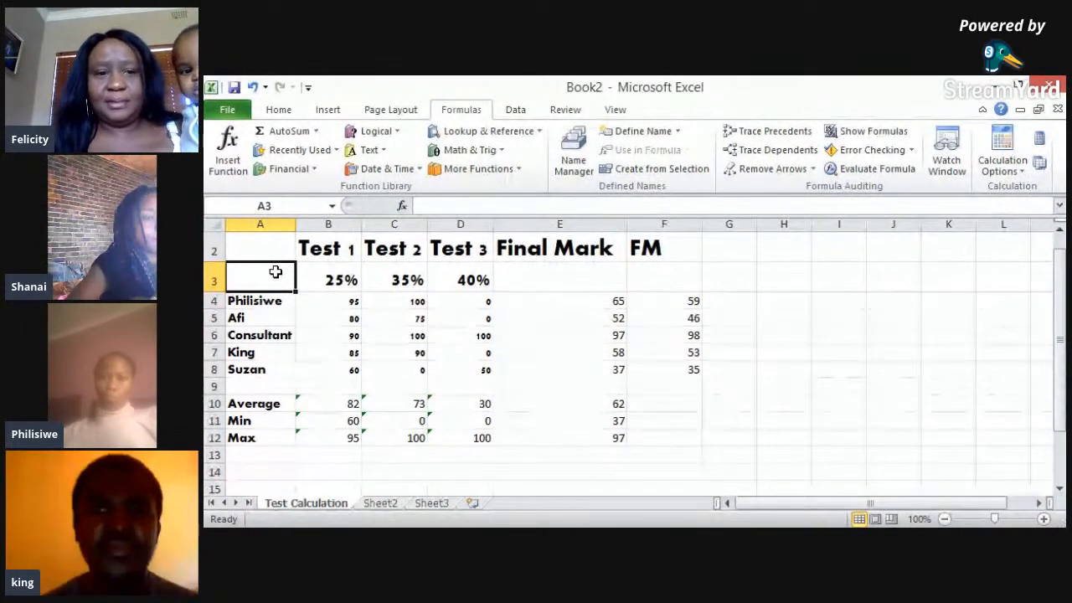
key(shift+Right)
key(shift+Right)
key(shift+Right)
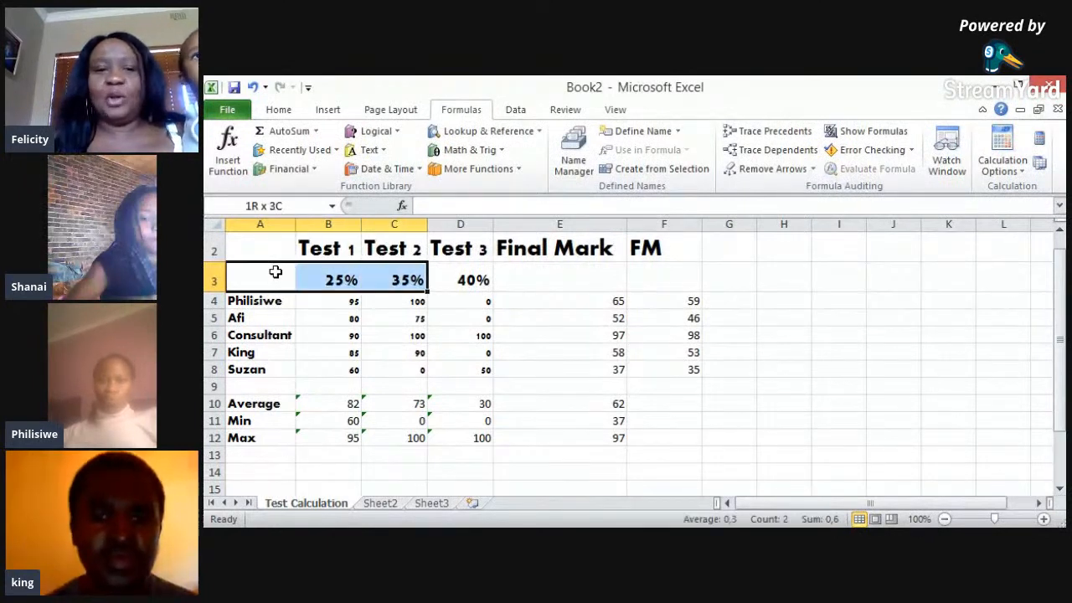
key(shift+Down)
key(shift+Down)
key(shift+Down)
key(shift+Down)
key(shift+Down)
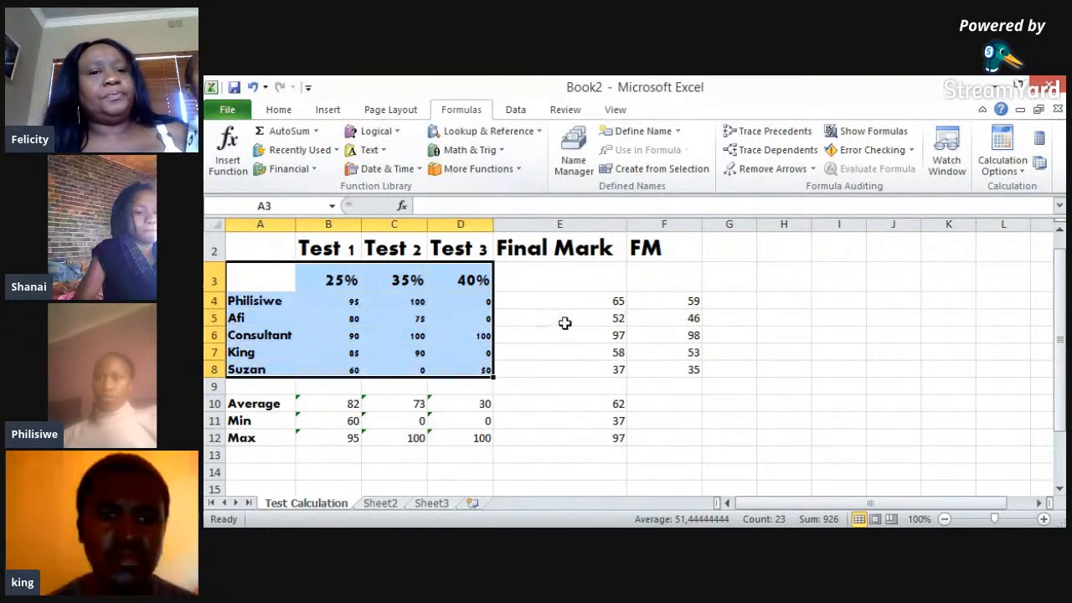
Insert a 3-D clustered column chart from the names, test headings, weightings and scores in A2:D8
click(286, 249)
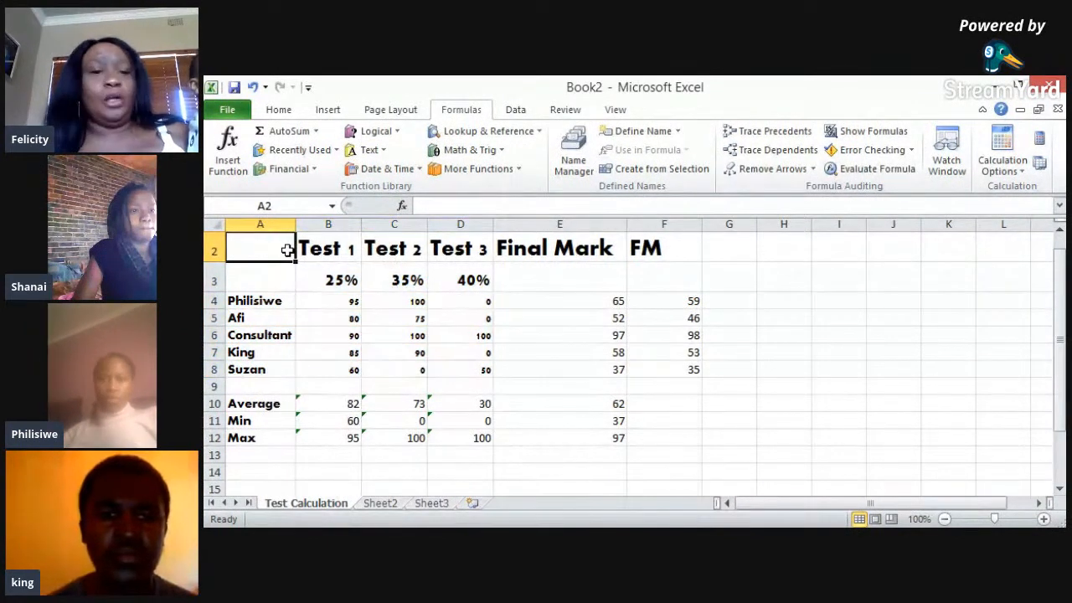
key(shift+Right)
key(shift+Right)
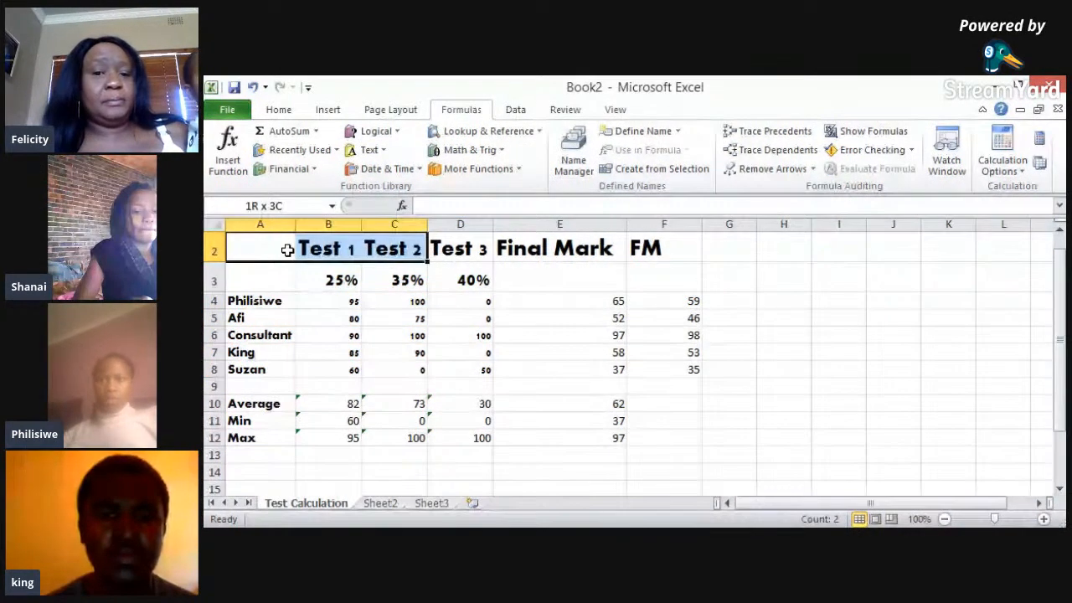
key(shift+Right)
key(shift+Down)
key(shift+Down)
key(shift+Down)
key(shift+Down)
key(shift+Down)
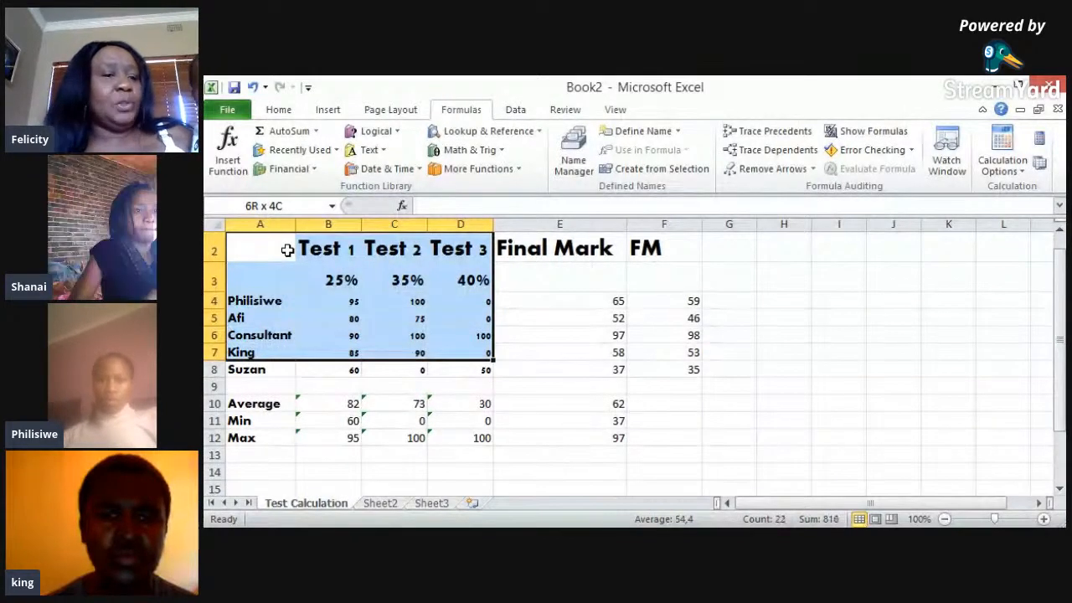
key(shift+Down)
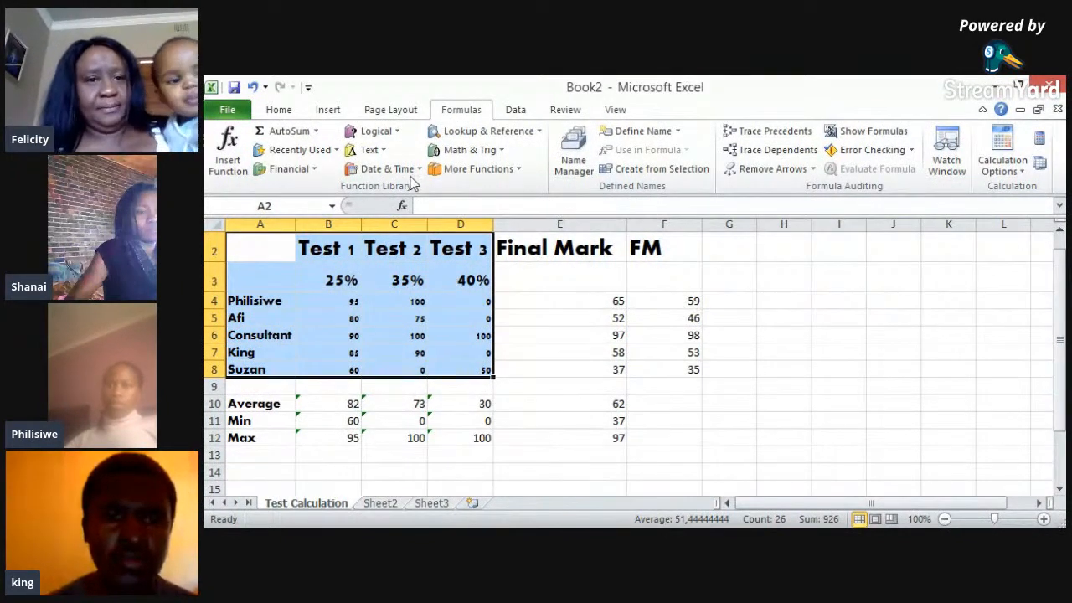
click(329, 109)
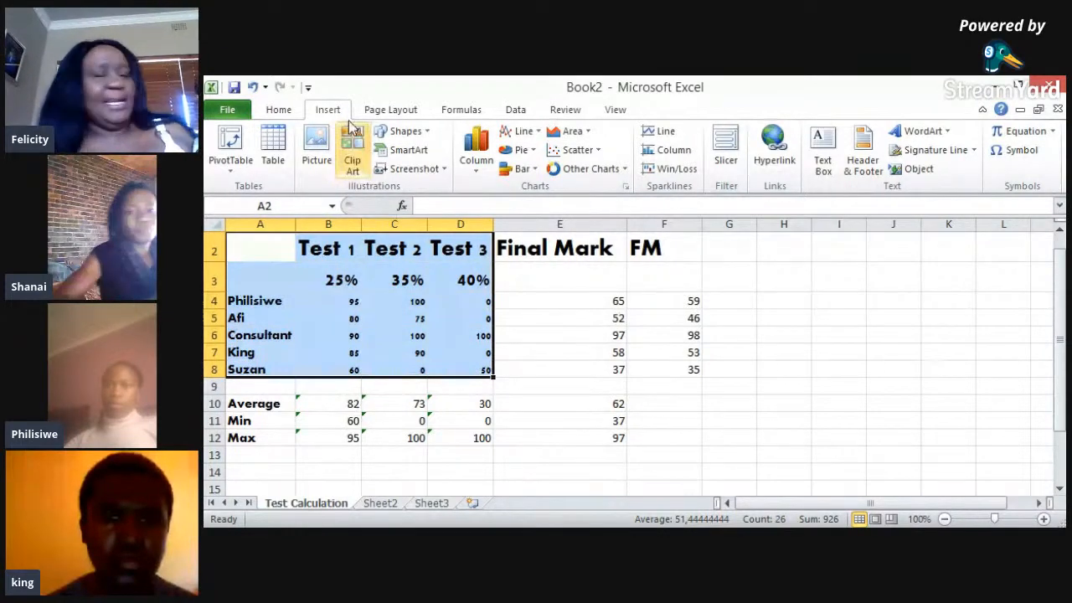
click(476, 174)
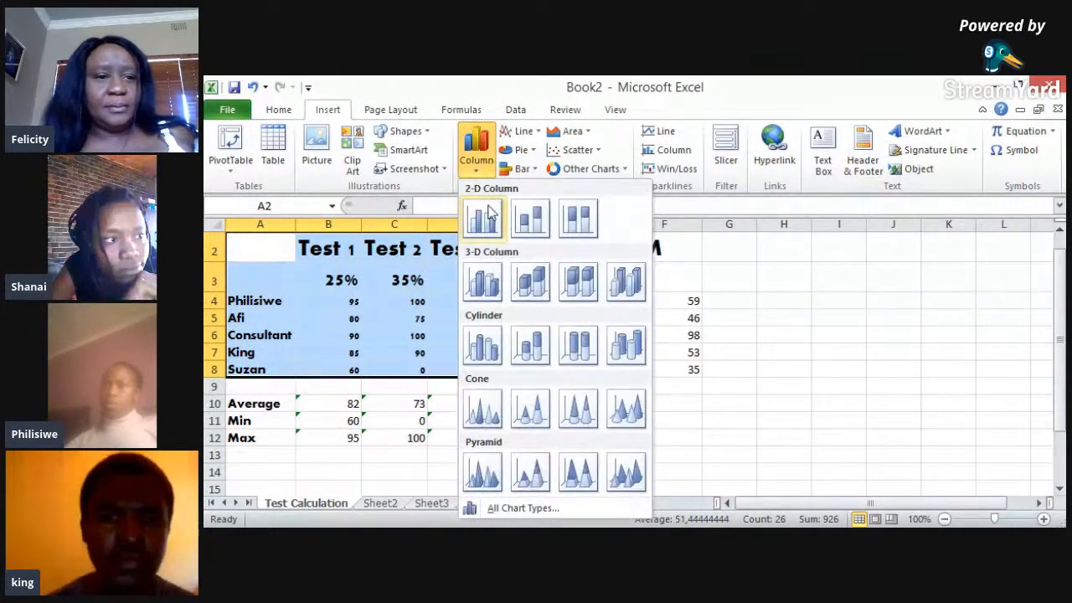
click(484, 282)
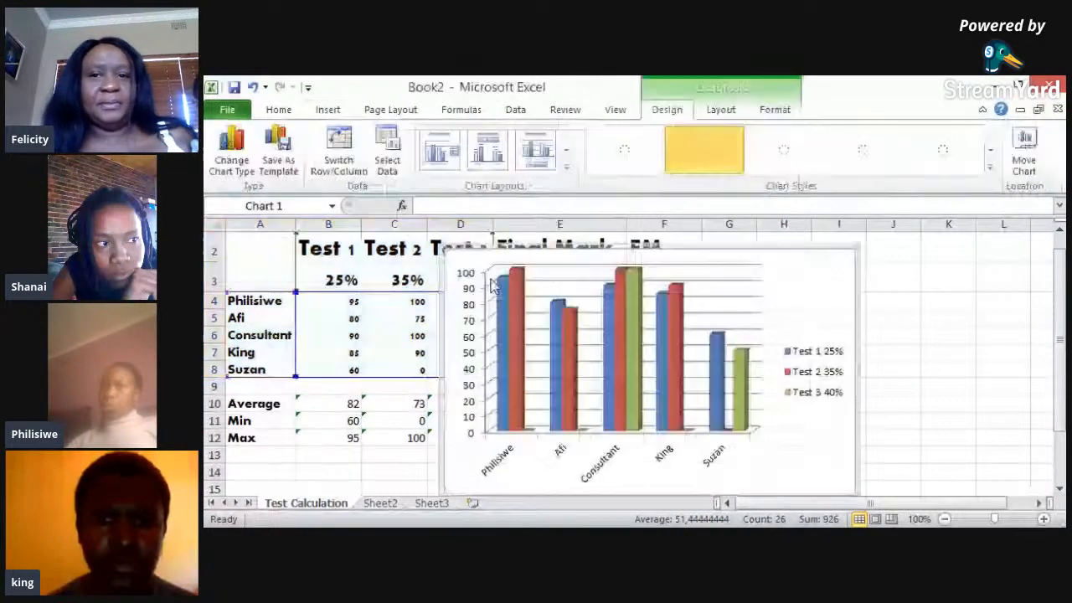
Look over the chart and axis title options, and set the chart's legend to Show Legend at Left
mouse_move(617, 377)
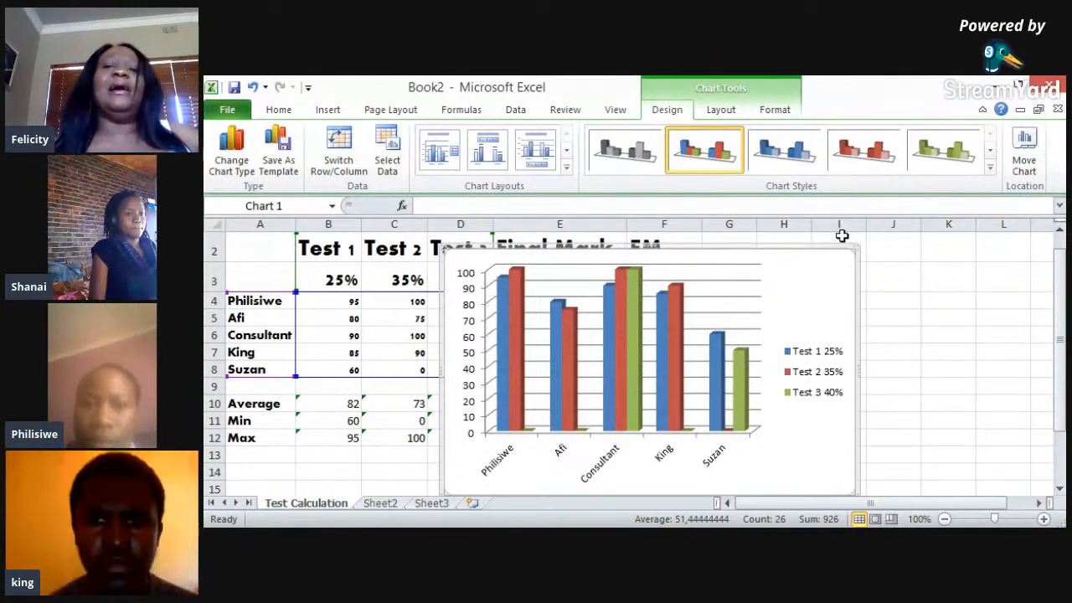
click(716, 117)
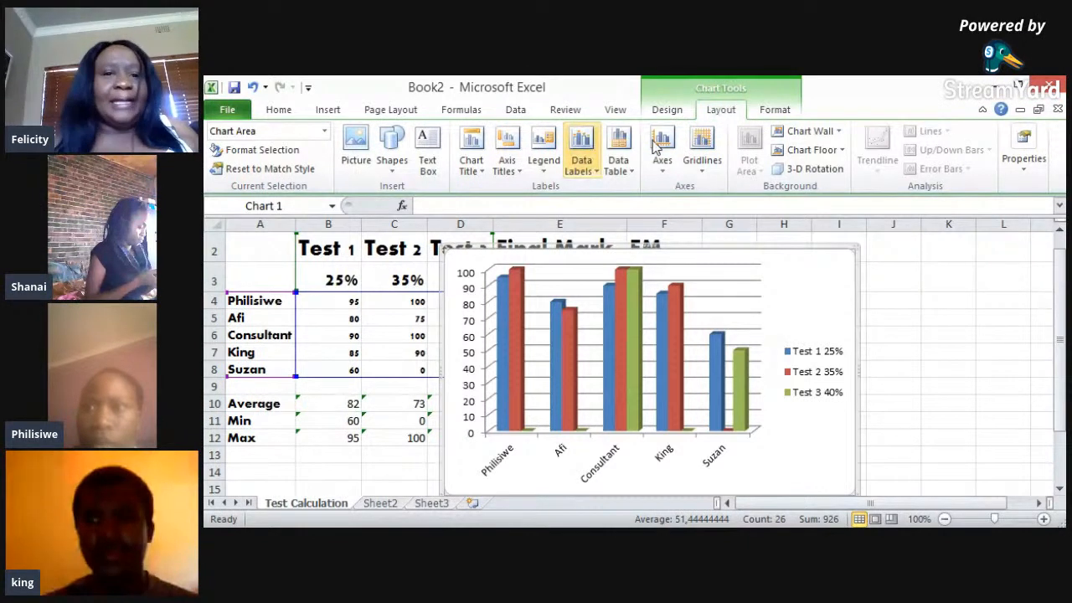
click(483, 168)
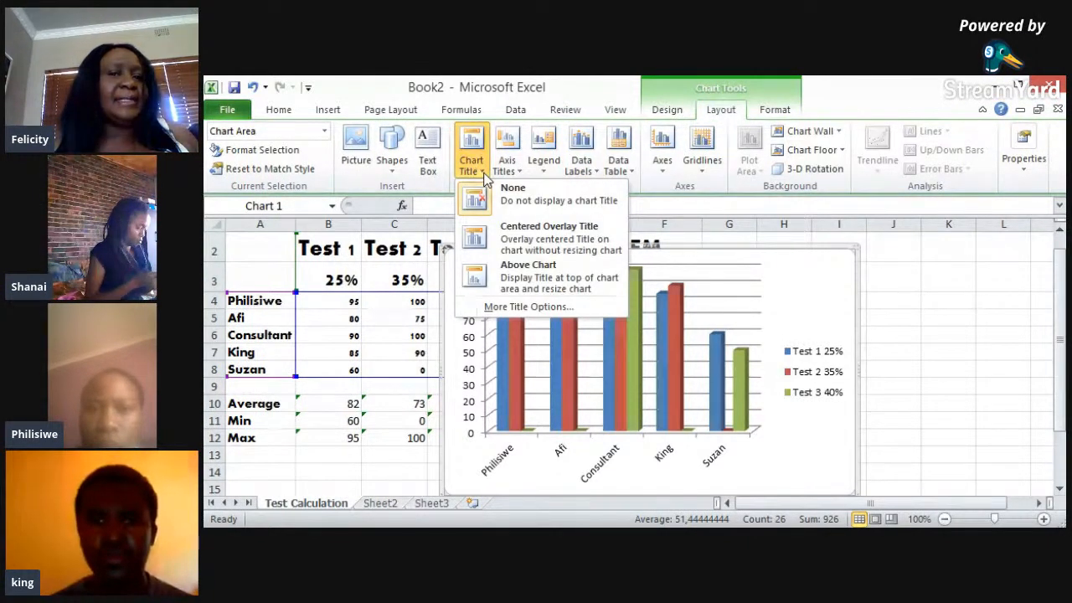
click(510, 168)
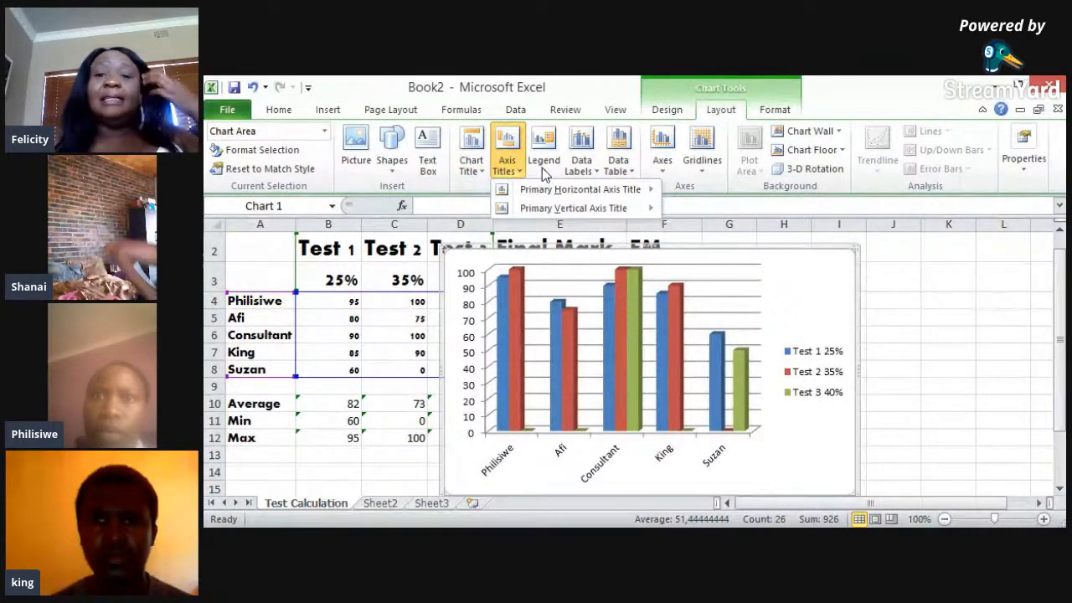
click(543, 170)
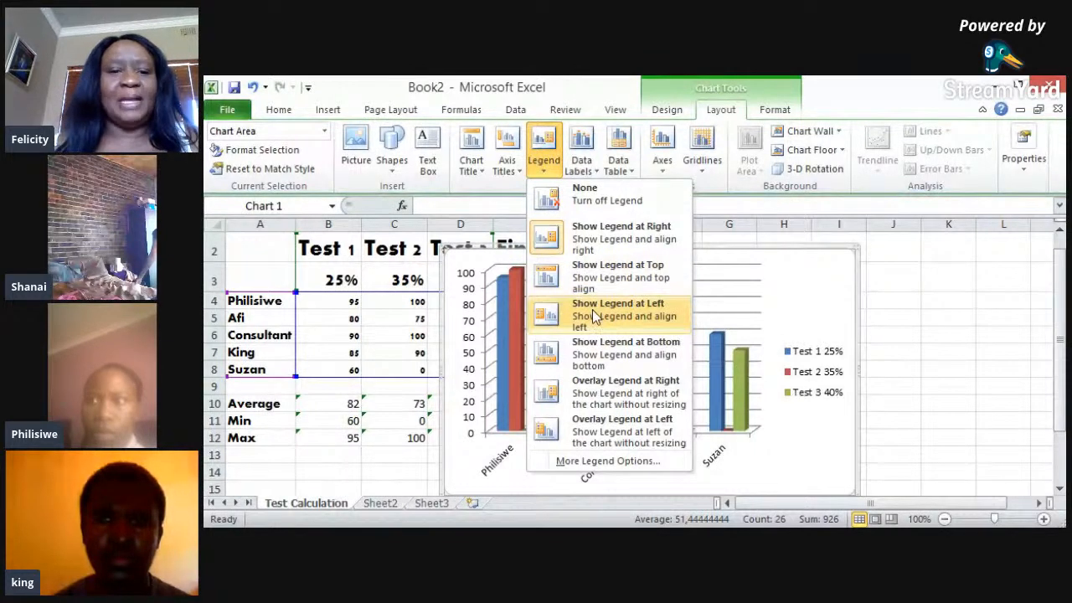
click(592, 310)
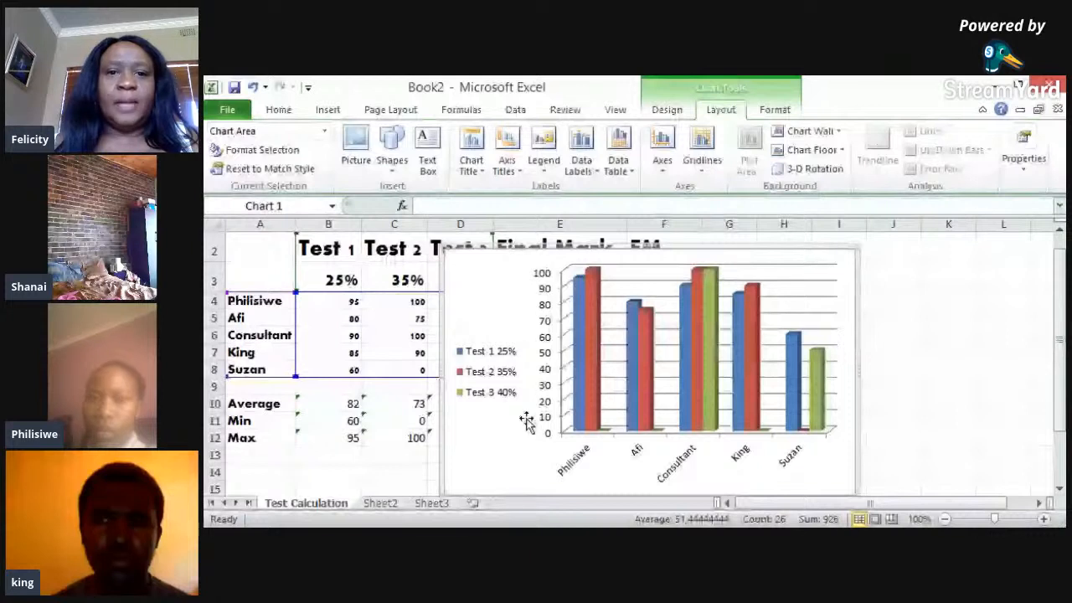
Add a chart title above the chart with the text Test Calculator
click(483, 174)
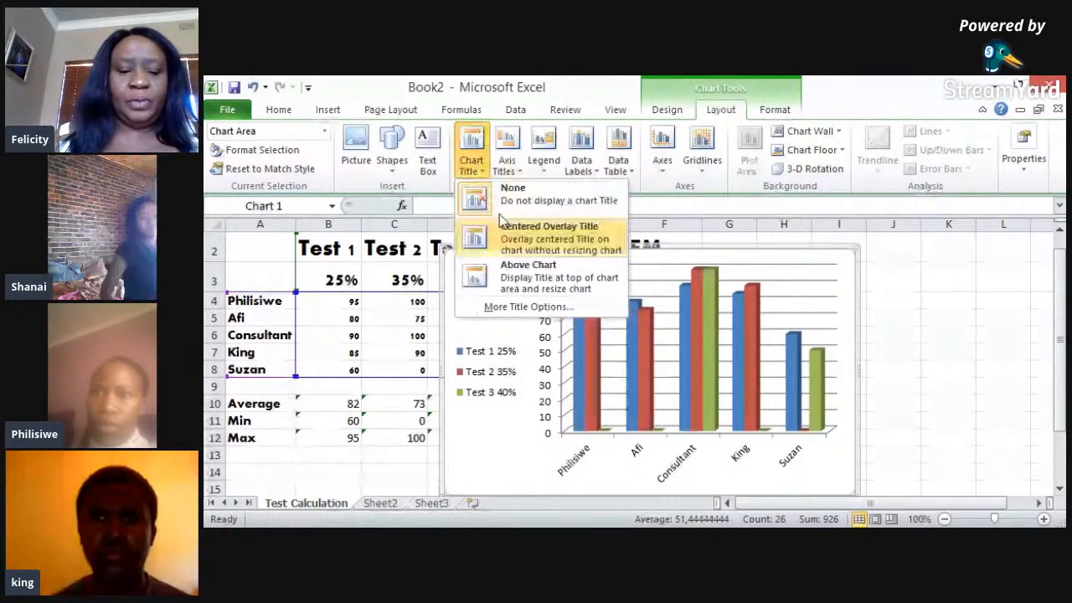
click(512, 279)
text(Test Calculator)
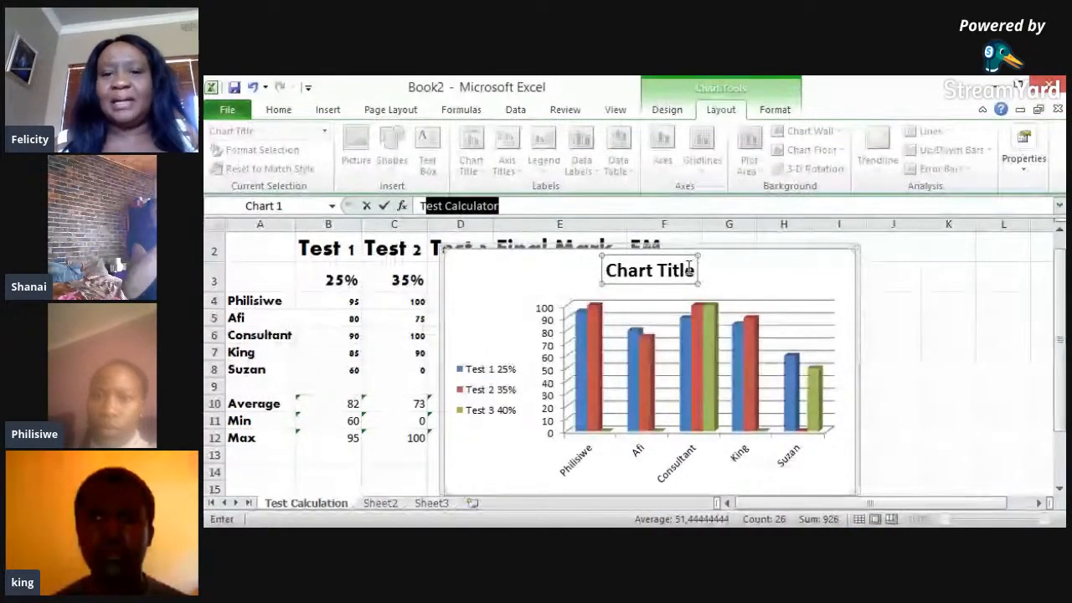
key(Return)
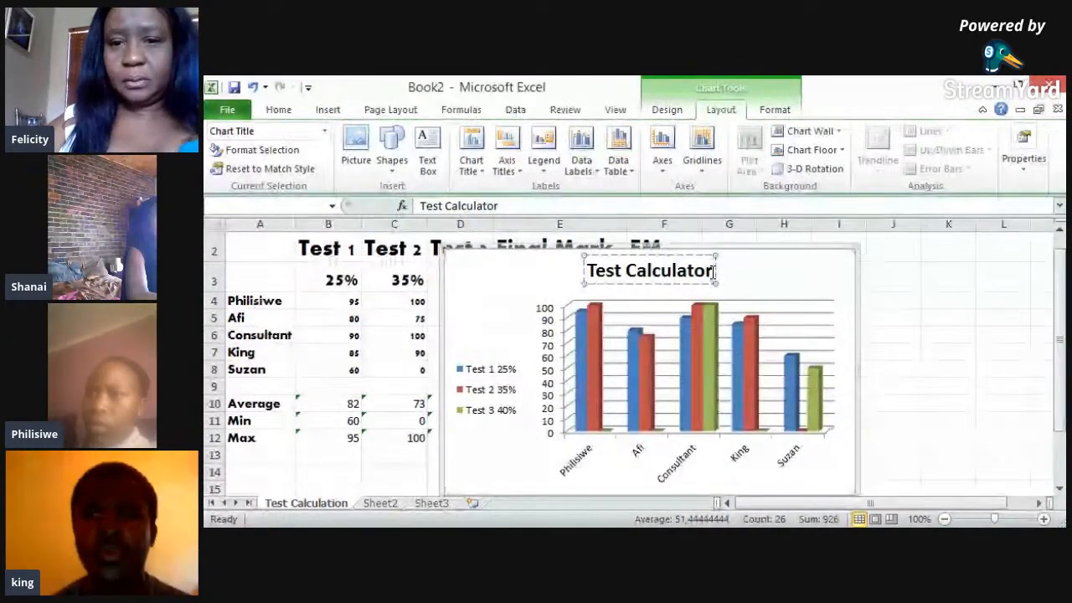
Change the chart title text to Test Marks
key(BackSpace)
key(BackSpace)
key(BackSpace)
key(BackSpace)
key(BackSpace)
key(BackSpace)
key(BackSpace)
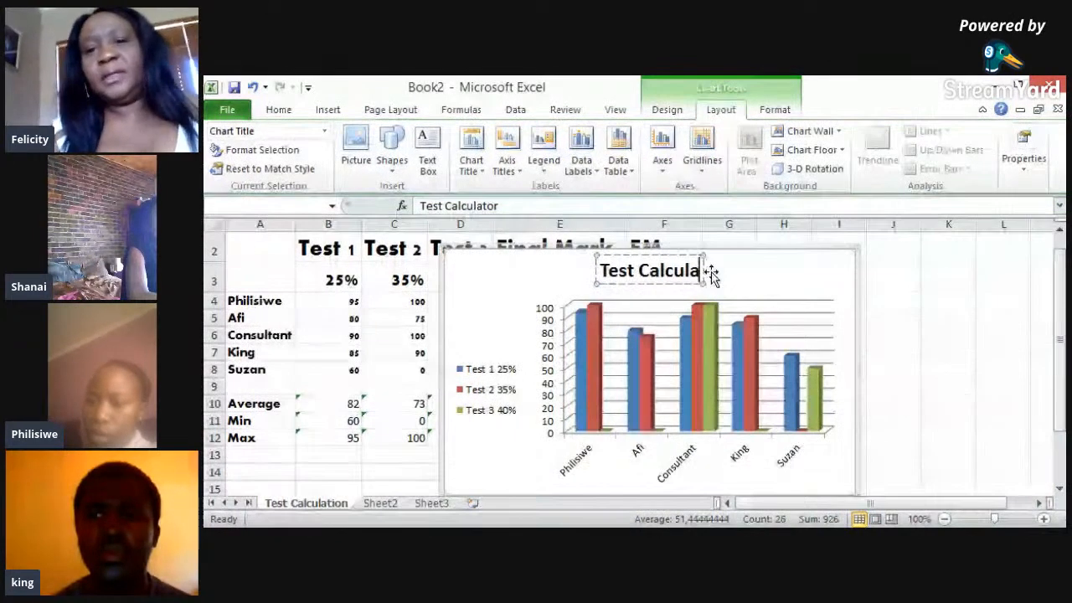
key(BackSpace)
key(BackSpace)
key(BackSpace)
key(BackSpace)
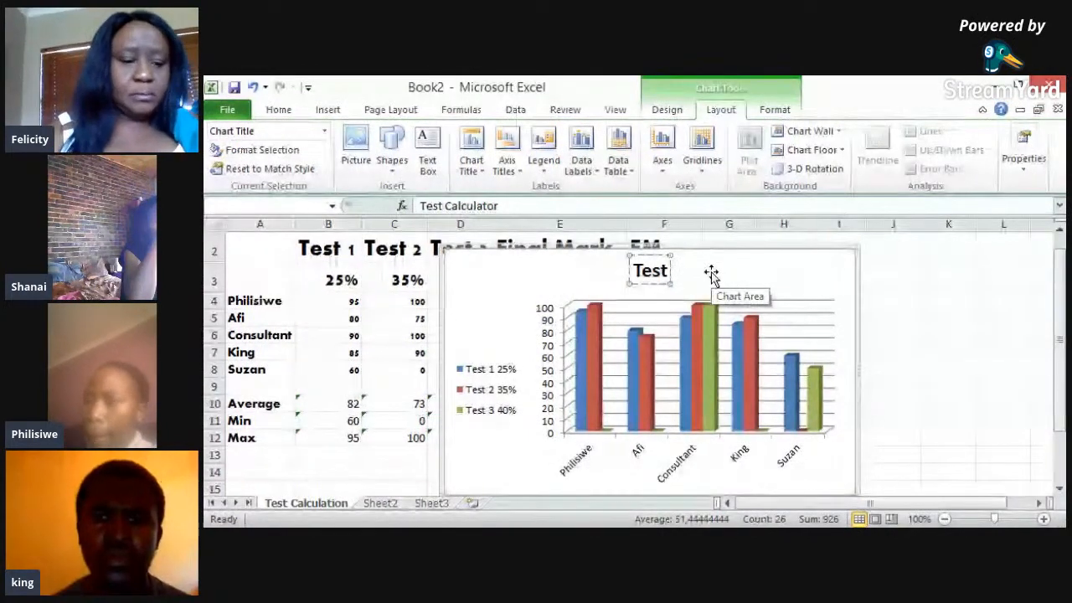
text(Ma)
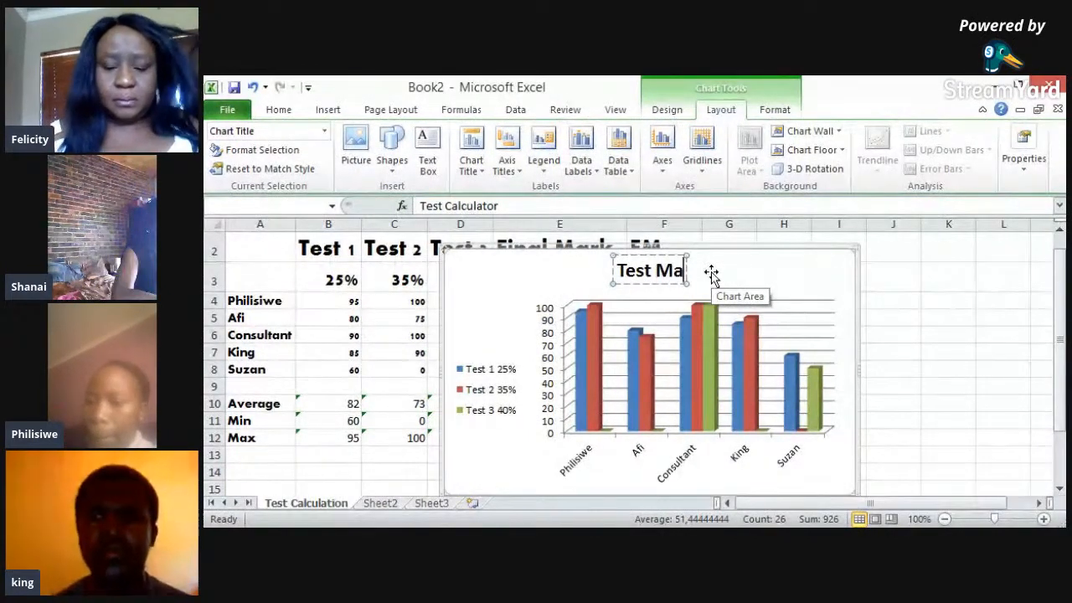
text(rk)
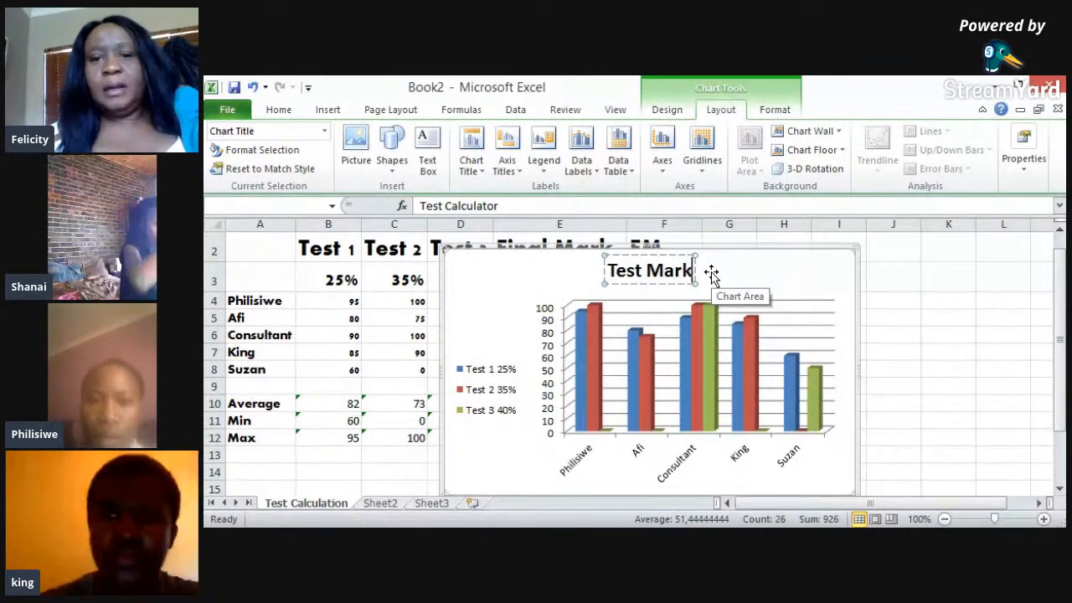
text(s)
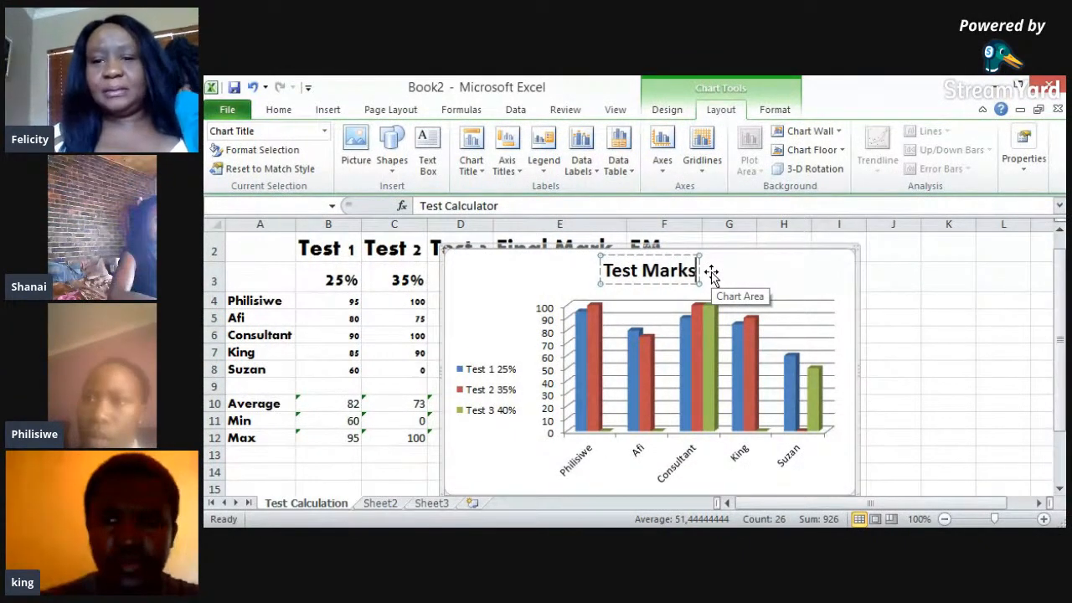
Finish editing the chart title and select the chart's horizontal category axis
key(Return)
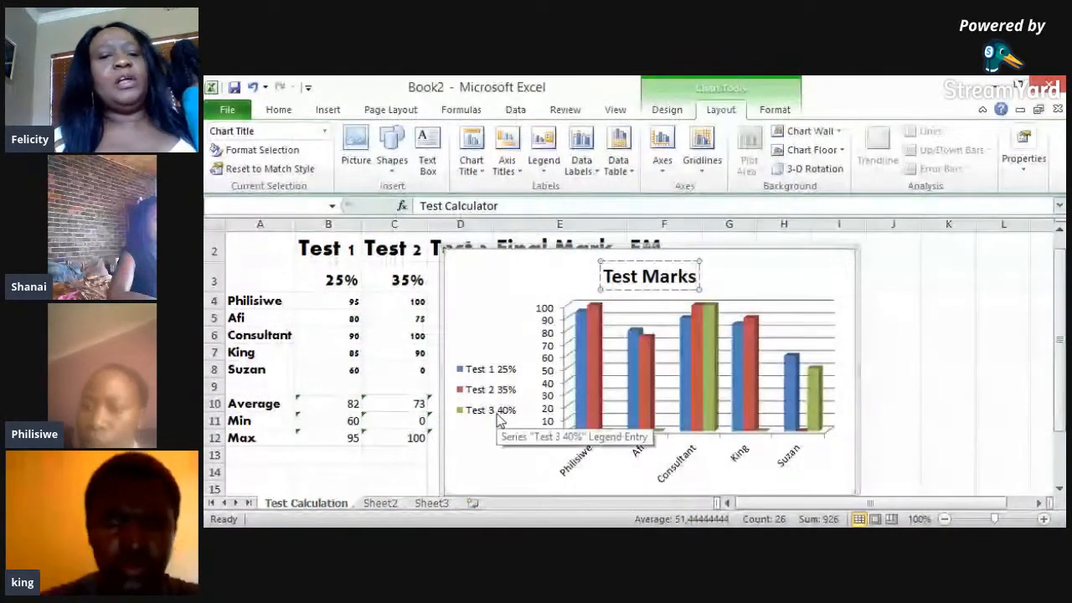
click(637, 455)
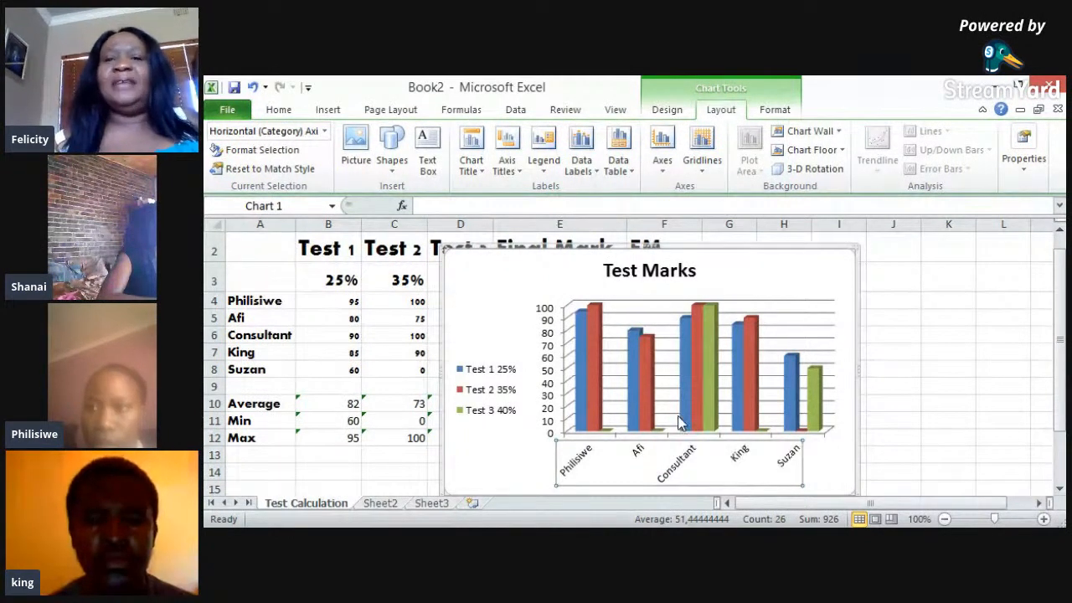
Move the chart to a new sheet named Test Marks
click(674, 109)
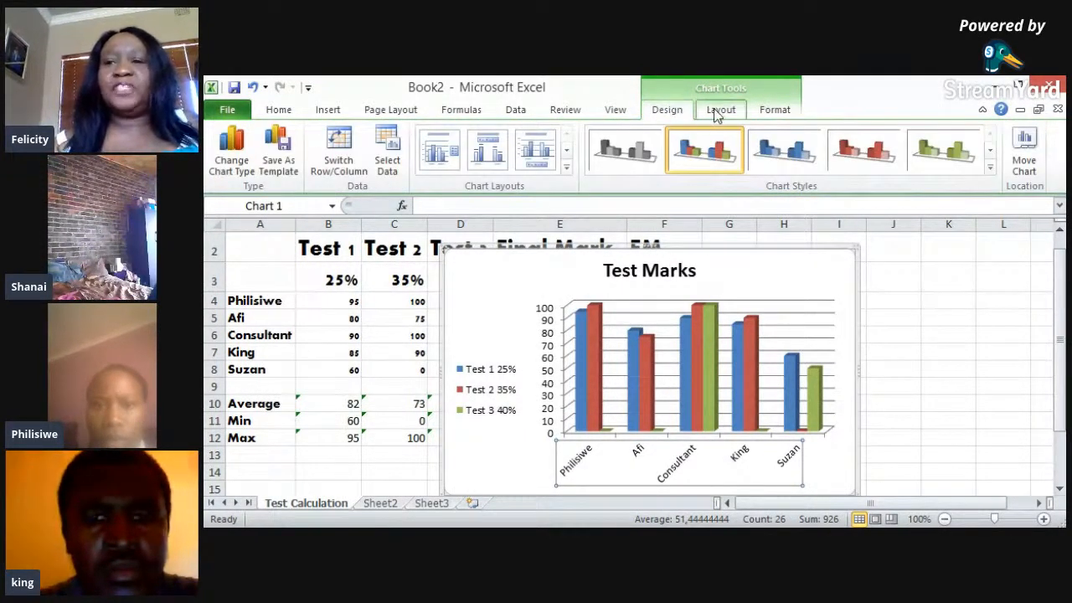
click(1023, 159)
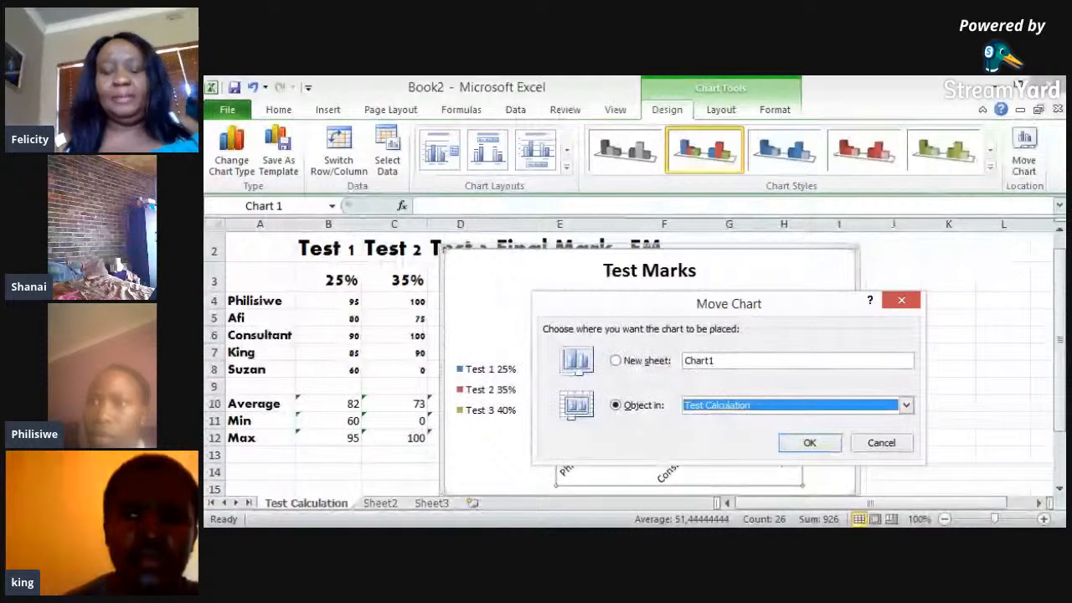
click(617, 361)
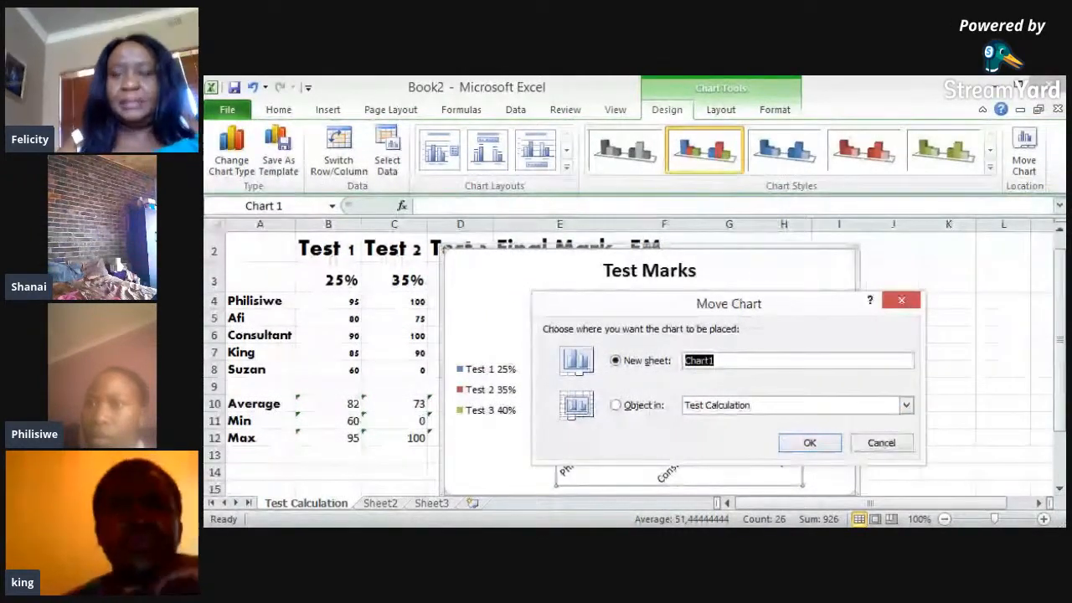
click(718, 361)
text(Tes)
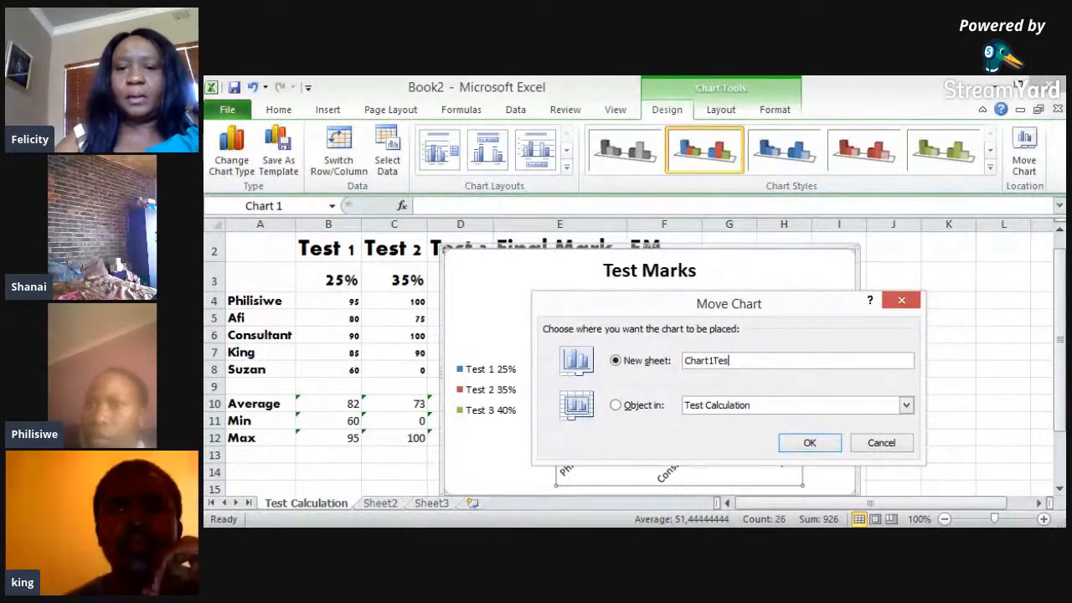
key(BackSpace)
key(BackSpace)
key(BackSpace)
key(BackSpace)
key(BackSpace)
key(BackSpace)
key(BackSpace)
key(BackSpace)
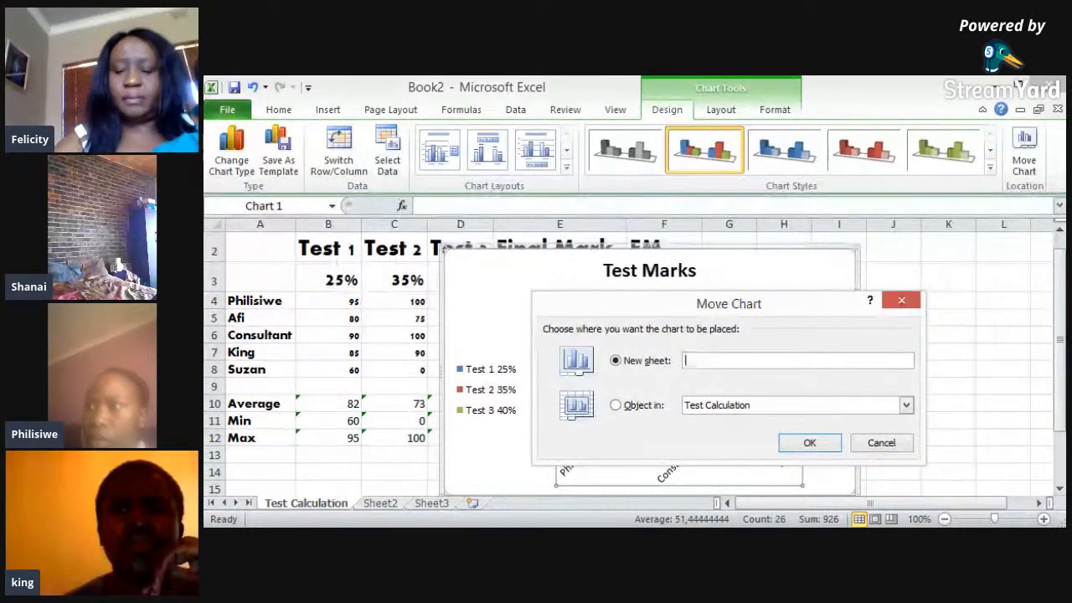
text(Test )
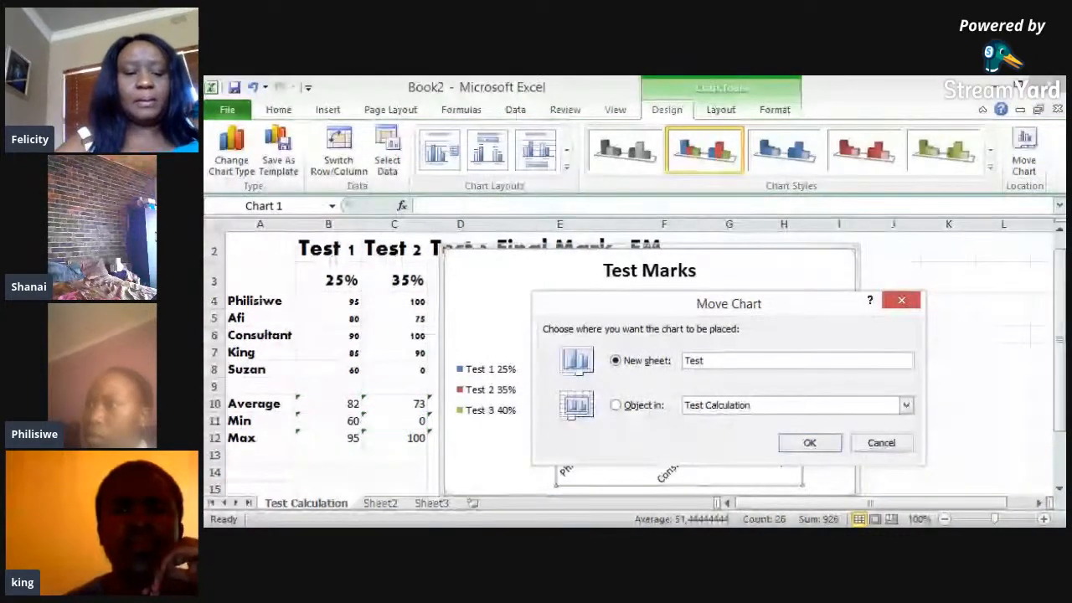
text(Mar)
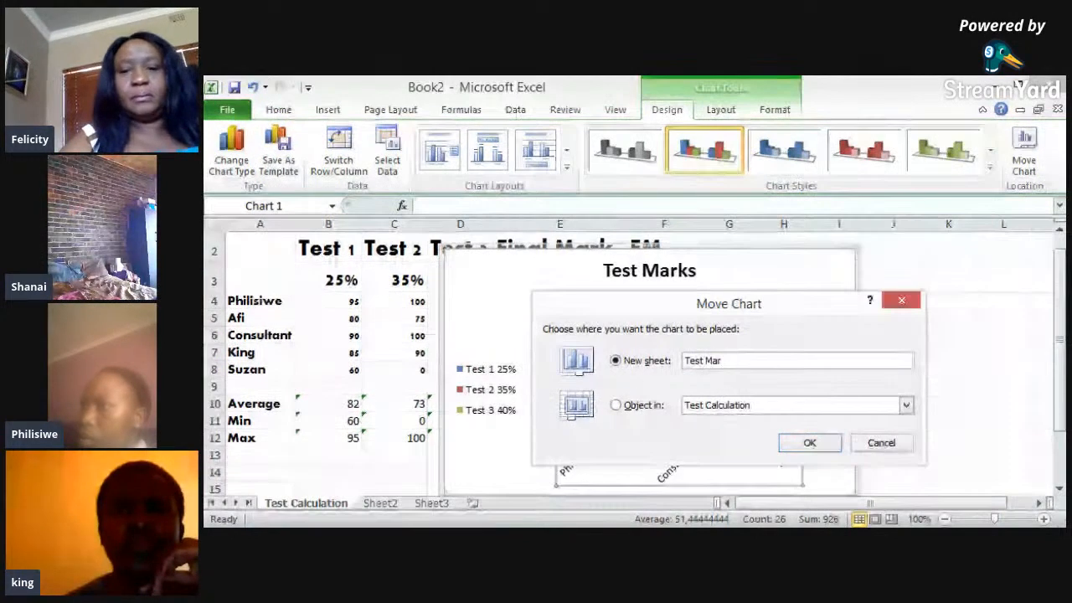
text(k)
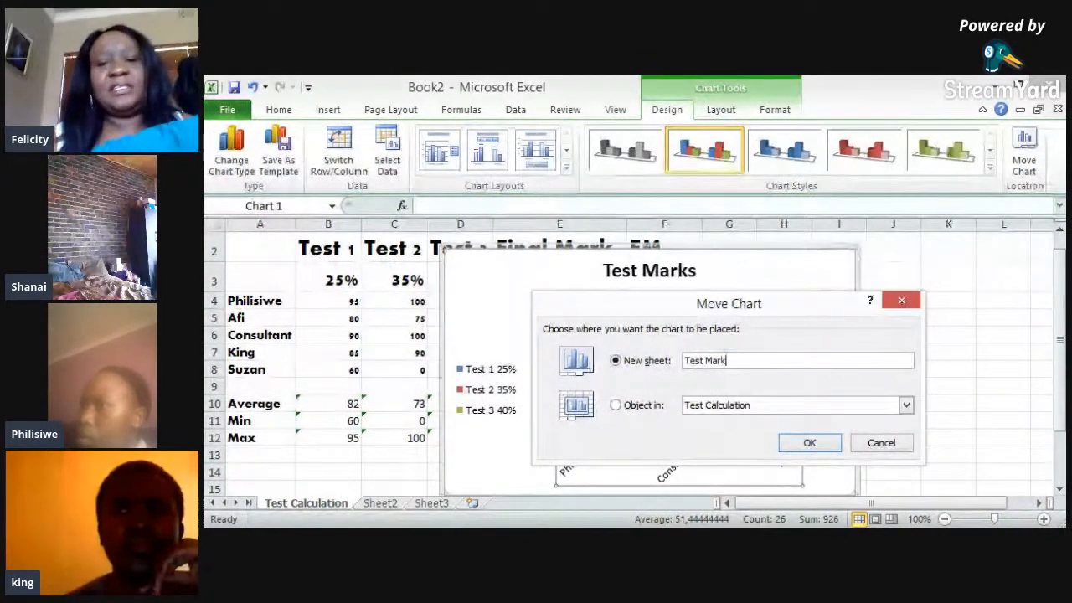
text(s)
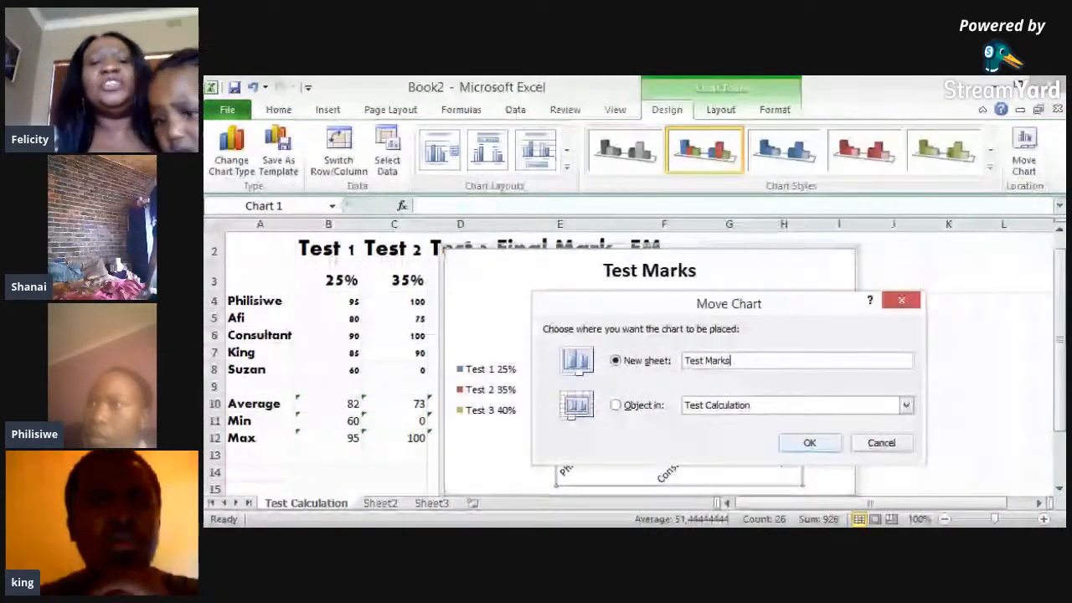
click(810, 445)
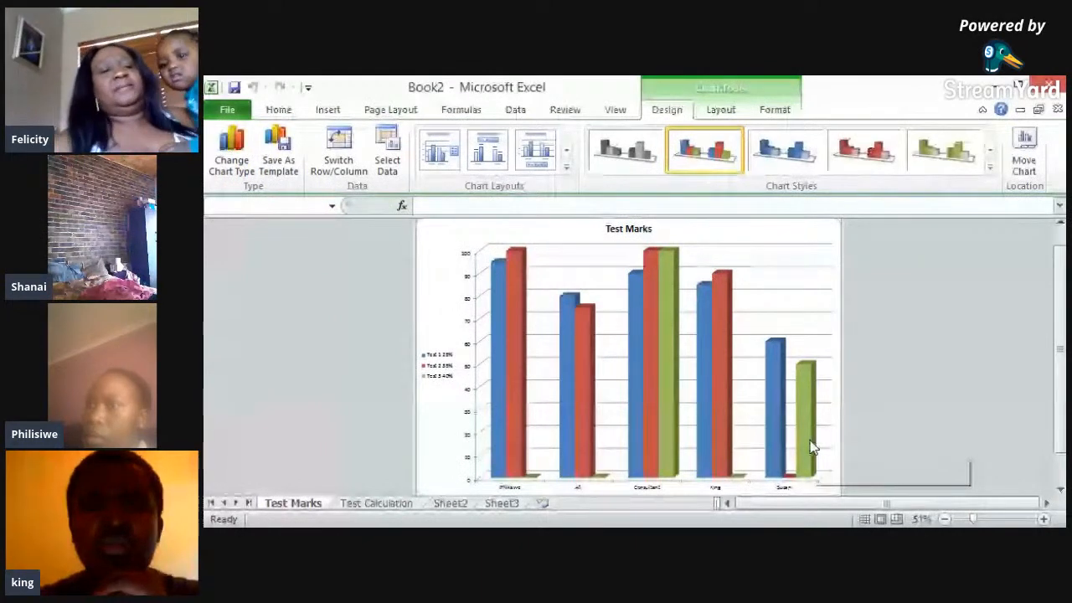
mouse_move(811, 445)
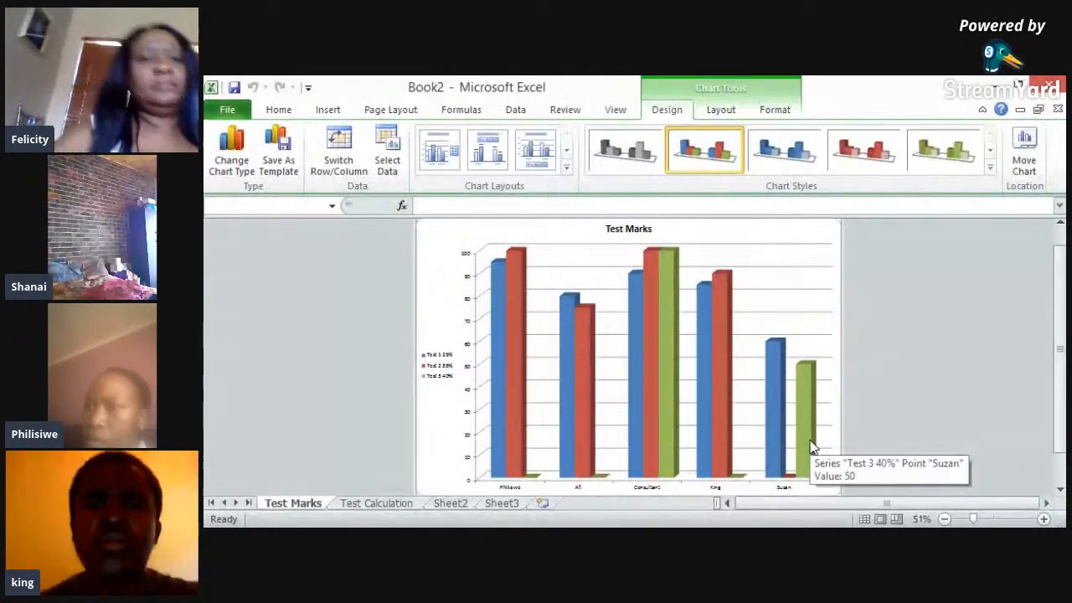